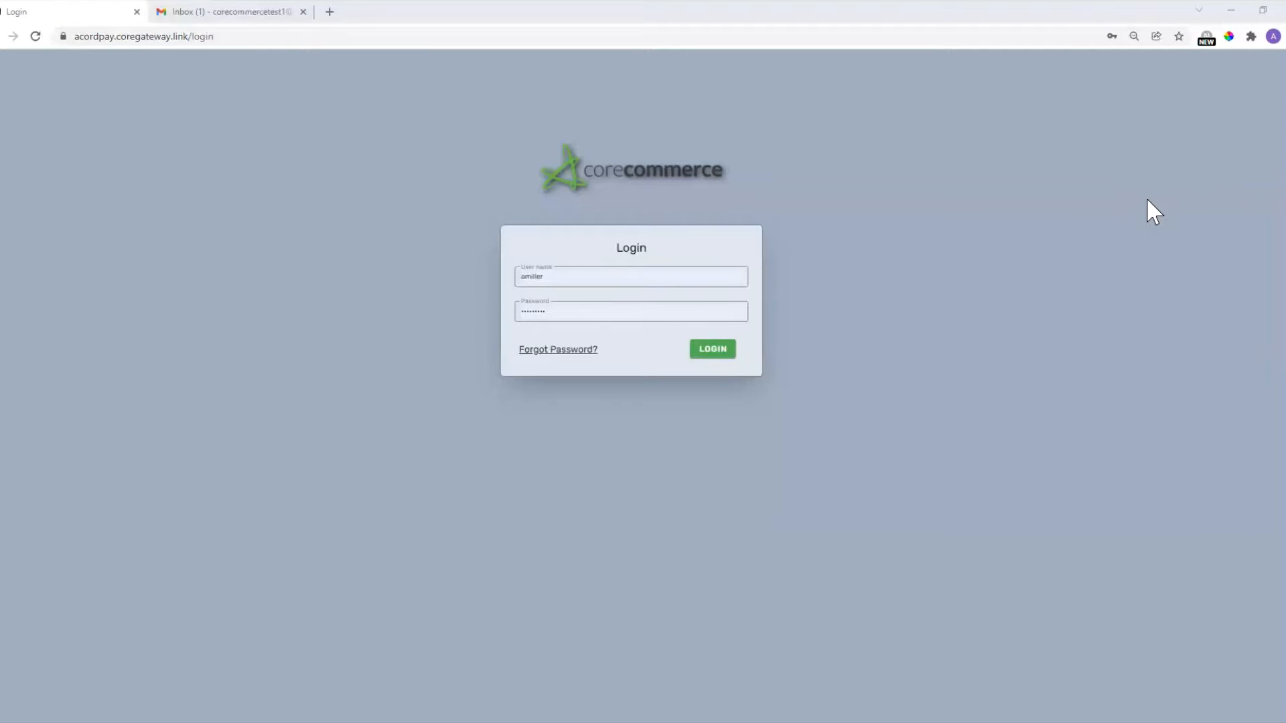
# Sign in to Bill's Tire Barn's dashboard and show Previous Month activity.
pyautogui.click(721, 369)
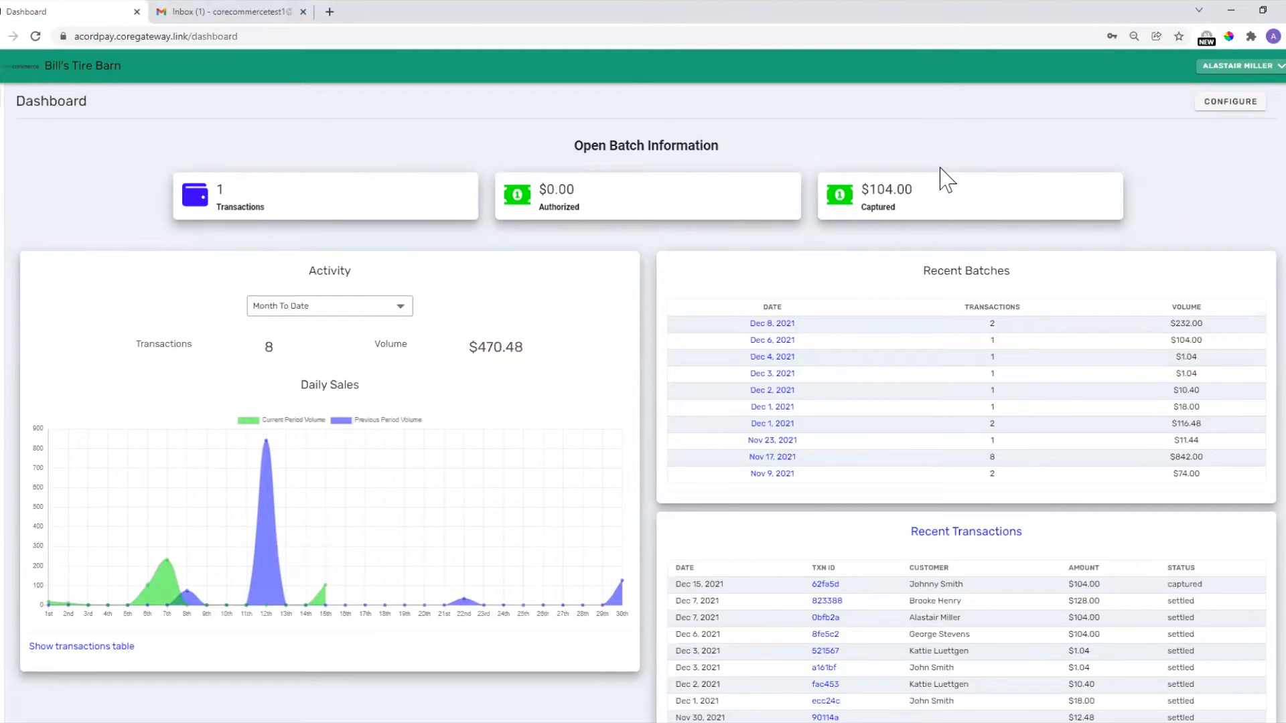
pyautogui.scroll(-1, 1061, 295)
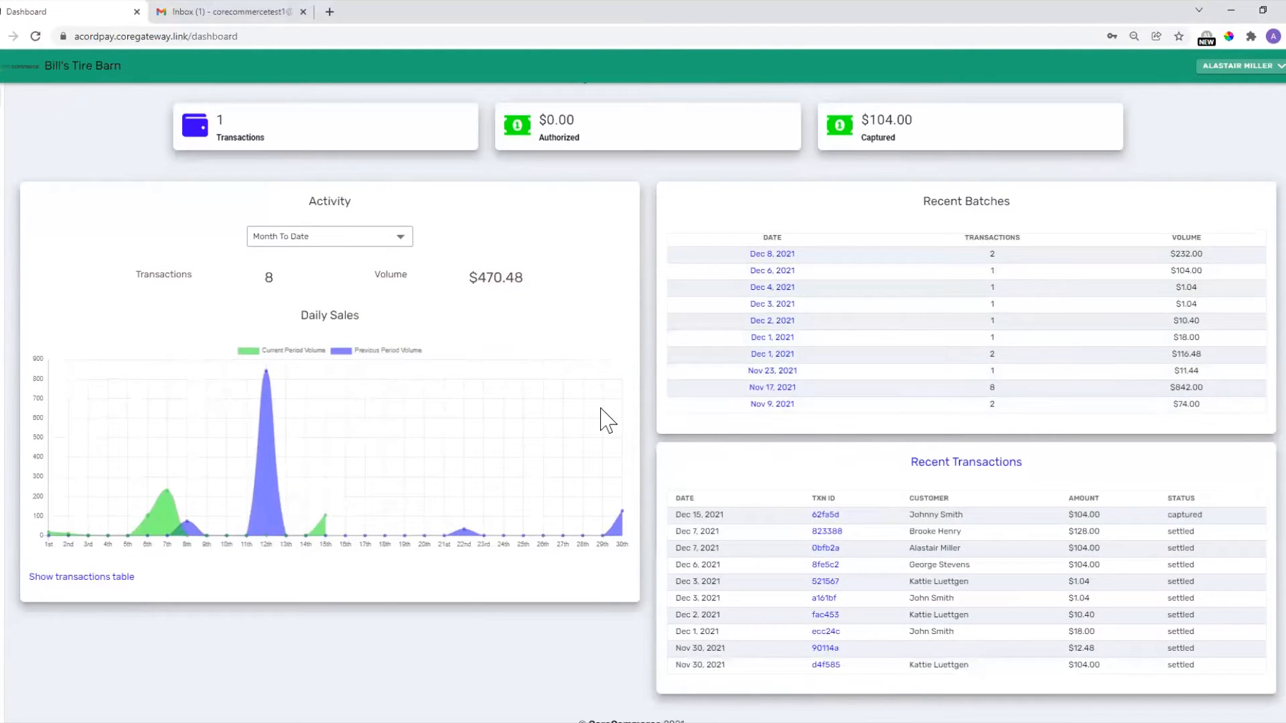
pyautogui.click(395, 248)
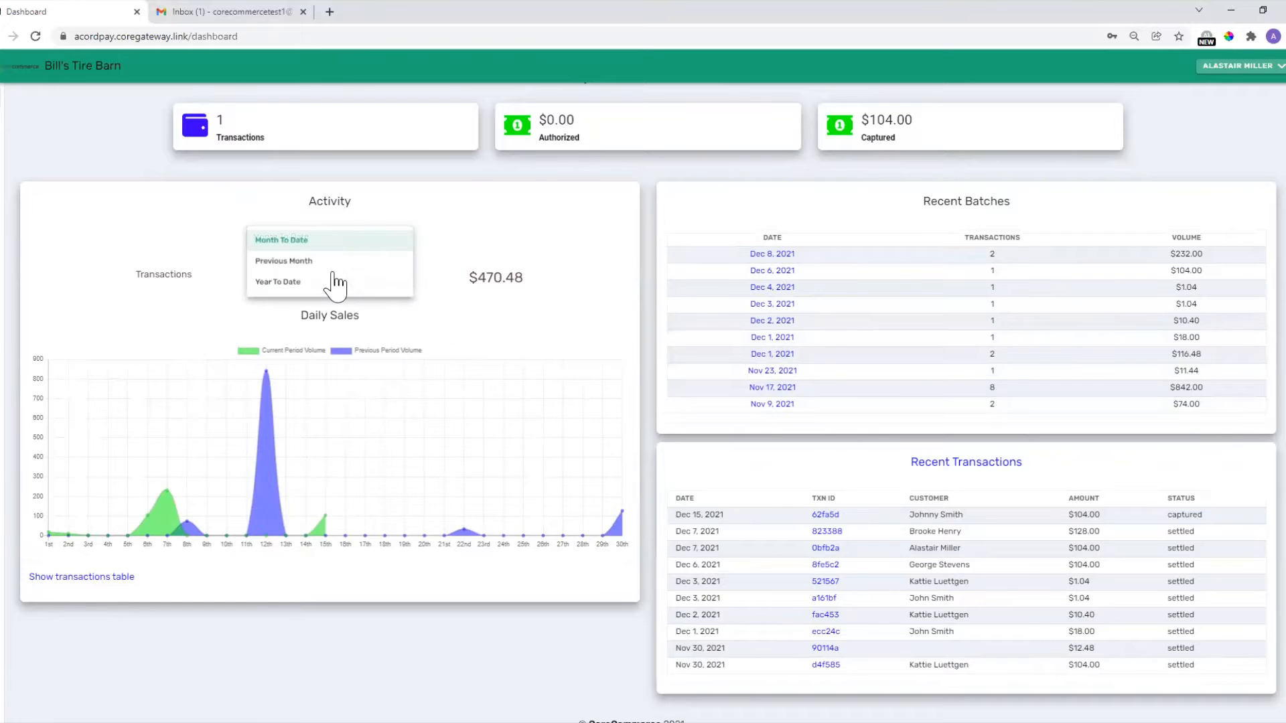
pyautogui.click(328, 261)
# Check Year To Date activity, return to Month To Date, and open the Dec 8, 2021 batch.
pyautogui.click(335, 243)
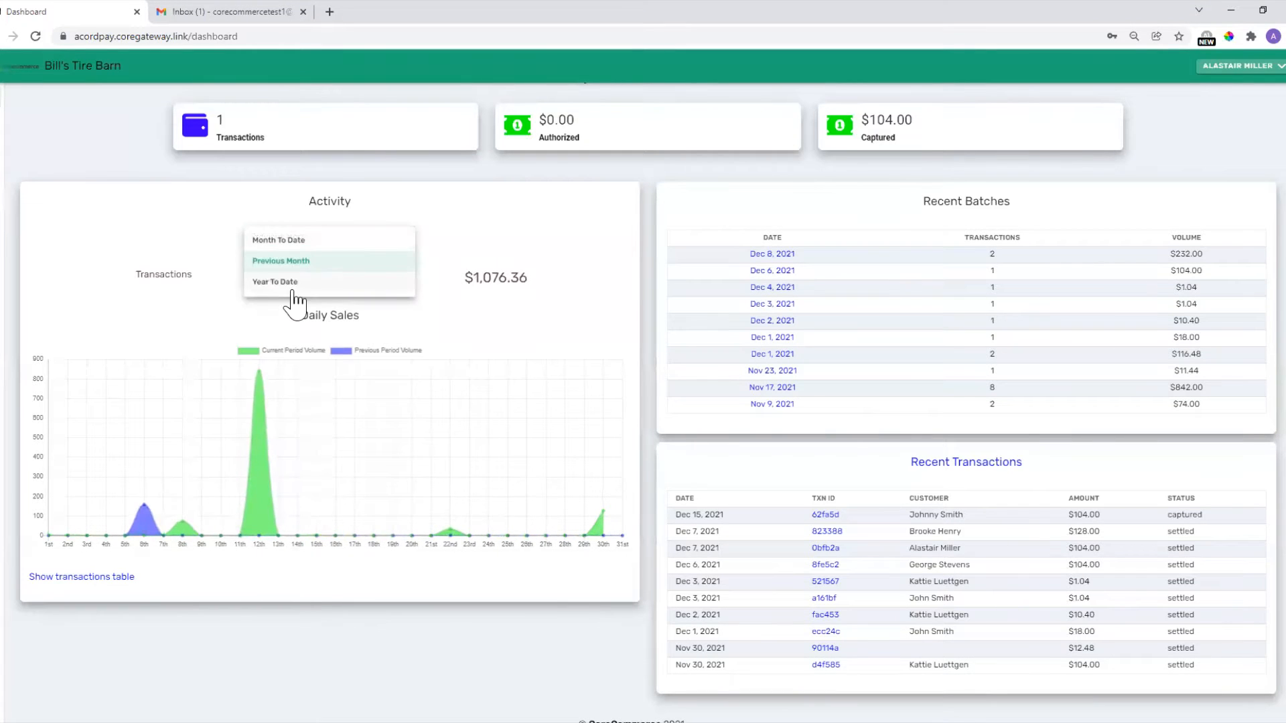
pyautogui.click(287, 282)
pyautogui.click(307, 243)
pyautogui.click(303, 245)
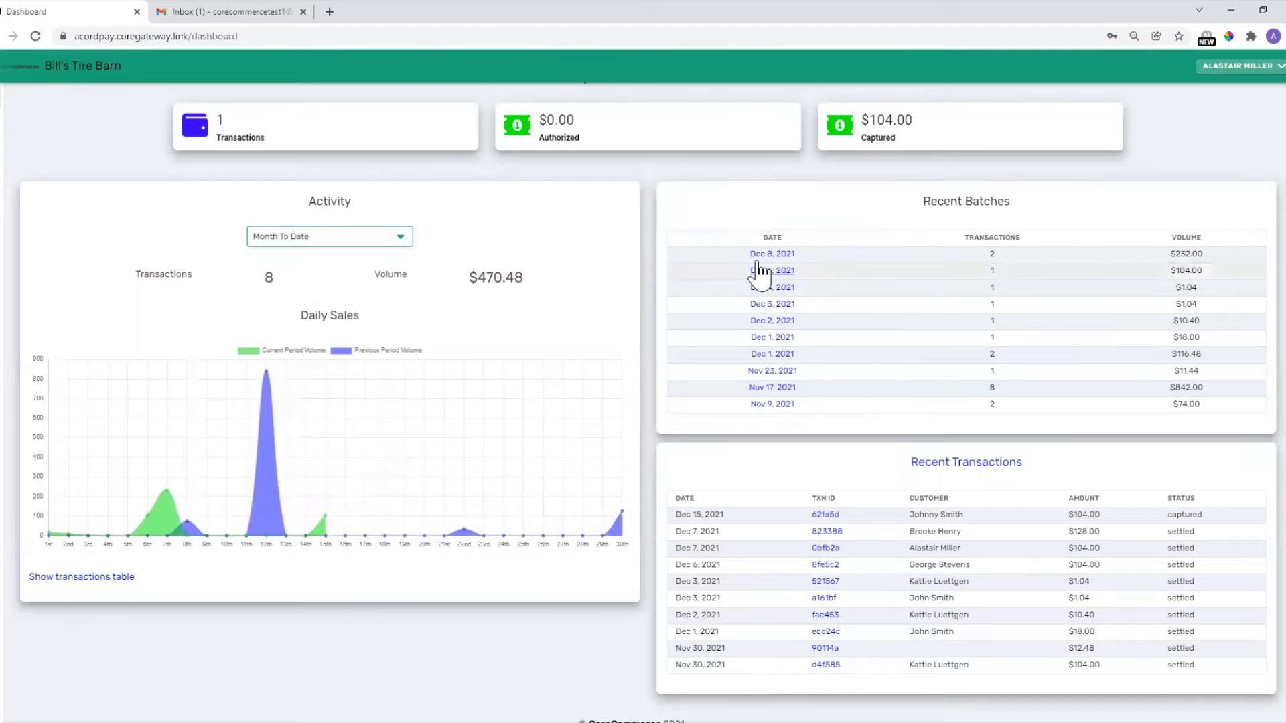
pyautogui.click(770, 254)
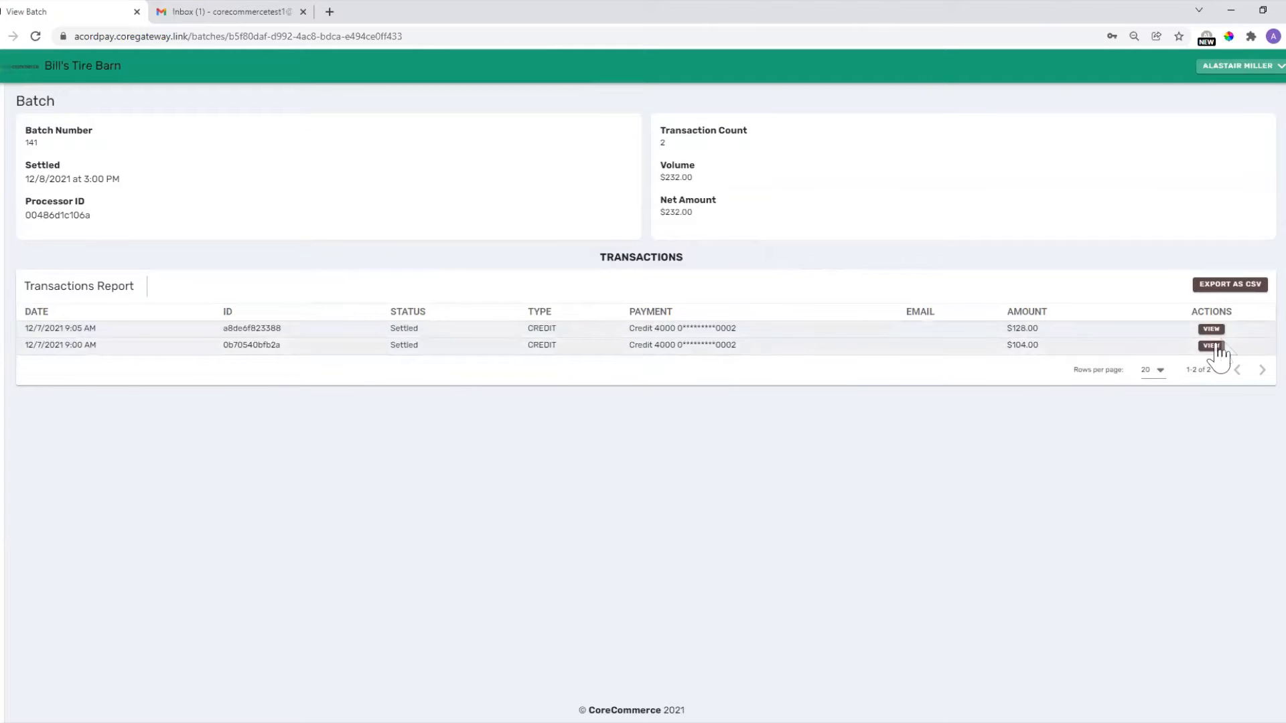
# Return to the dashboard, open the latest transaction, and view the $104.00 captured transaction's details.
pyautogui.click(10, 63)
pyautogui.scroll(-3, 1043, 446)
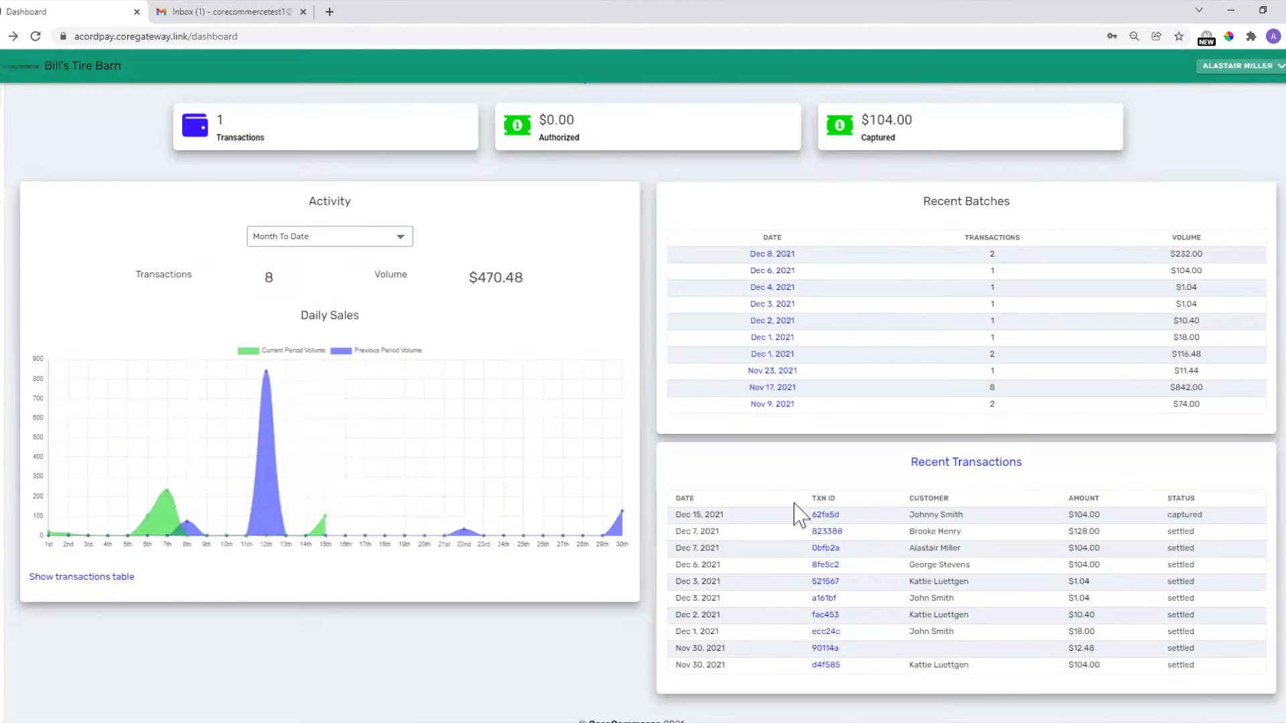
pyautogui.click(820, 522)
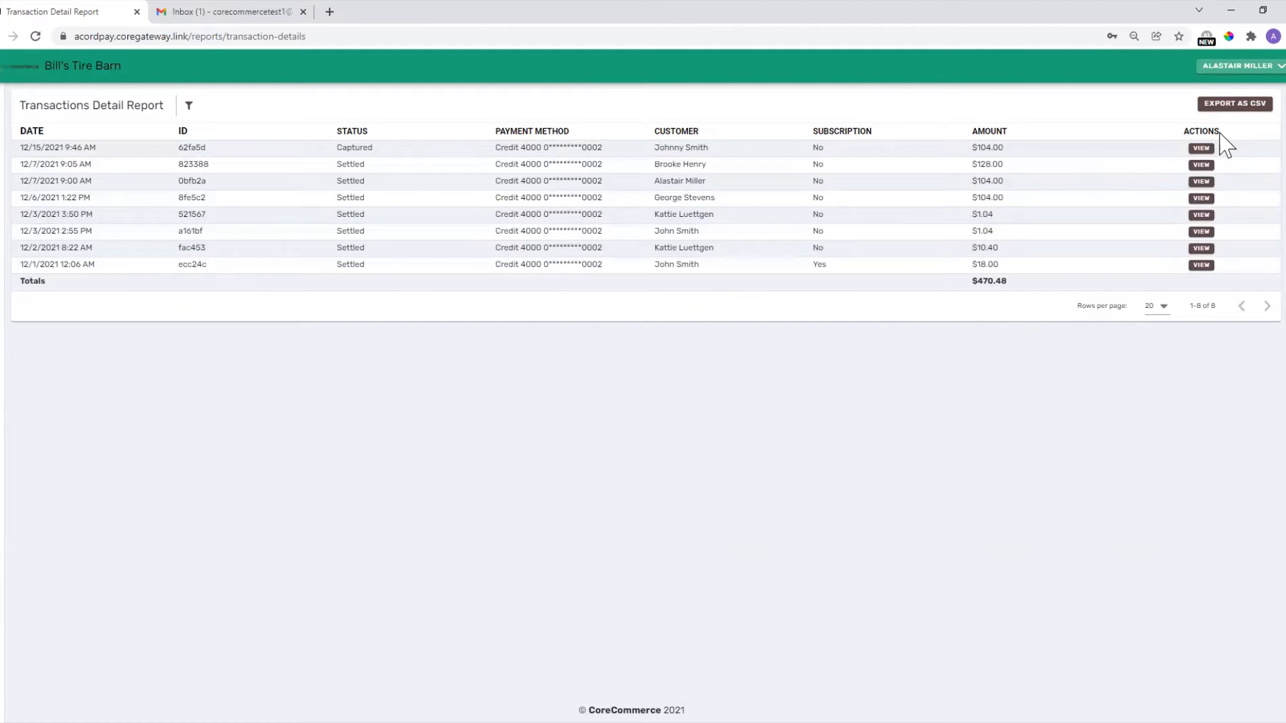
pyautogui.click(1201, 149)
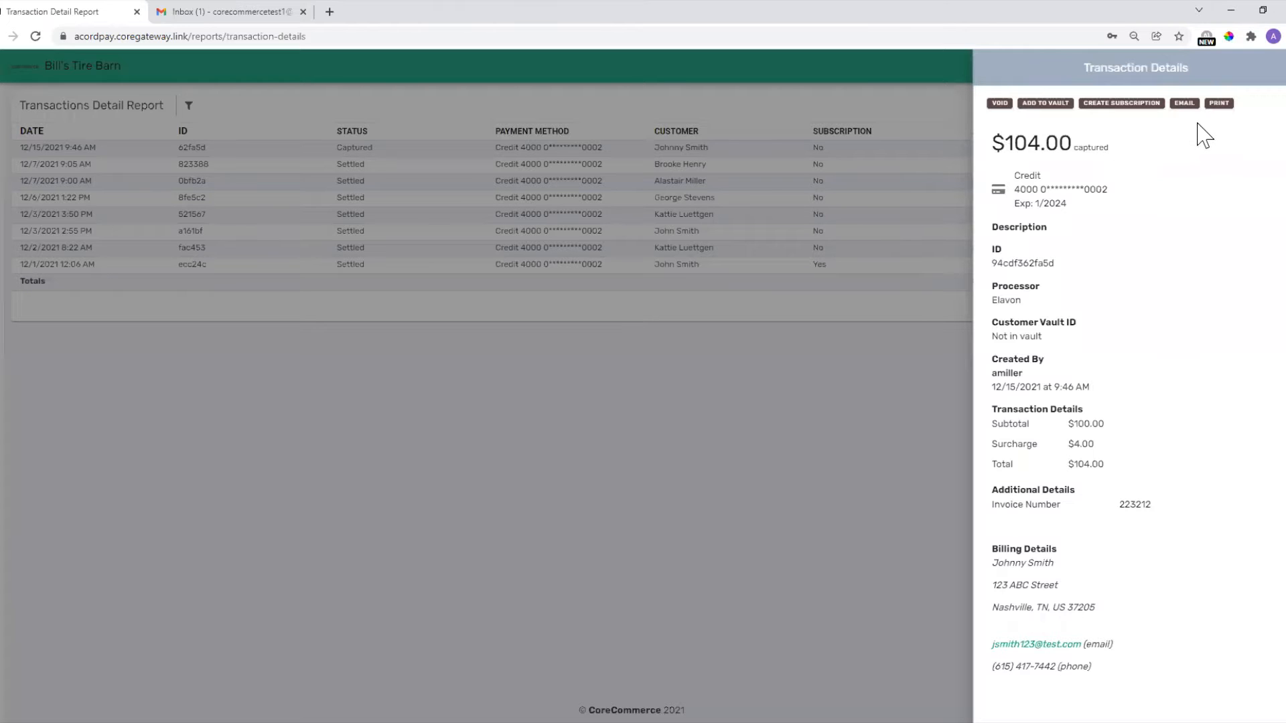
pyautogui.click(593, 486)
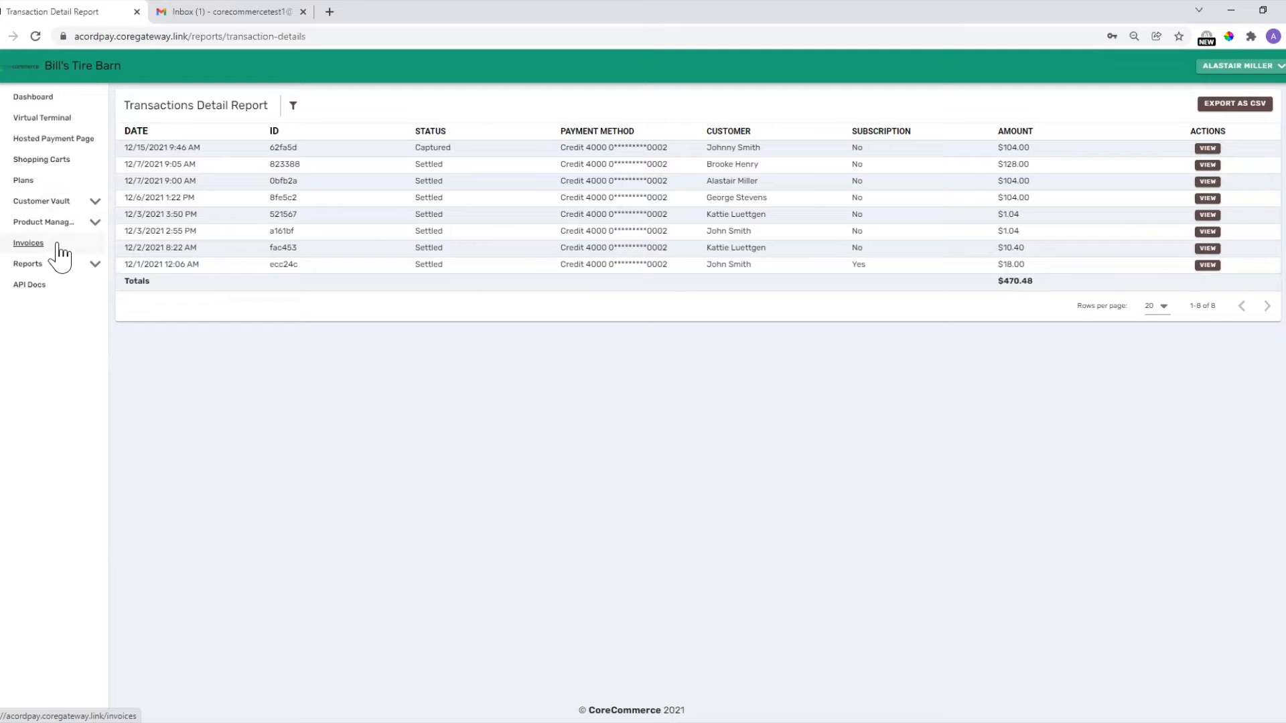
# Go to Product Management > Categories and begin adding a new category.
pyautogui.click(32, 223)
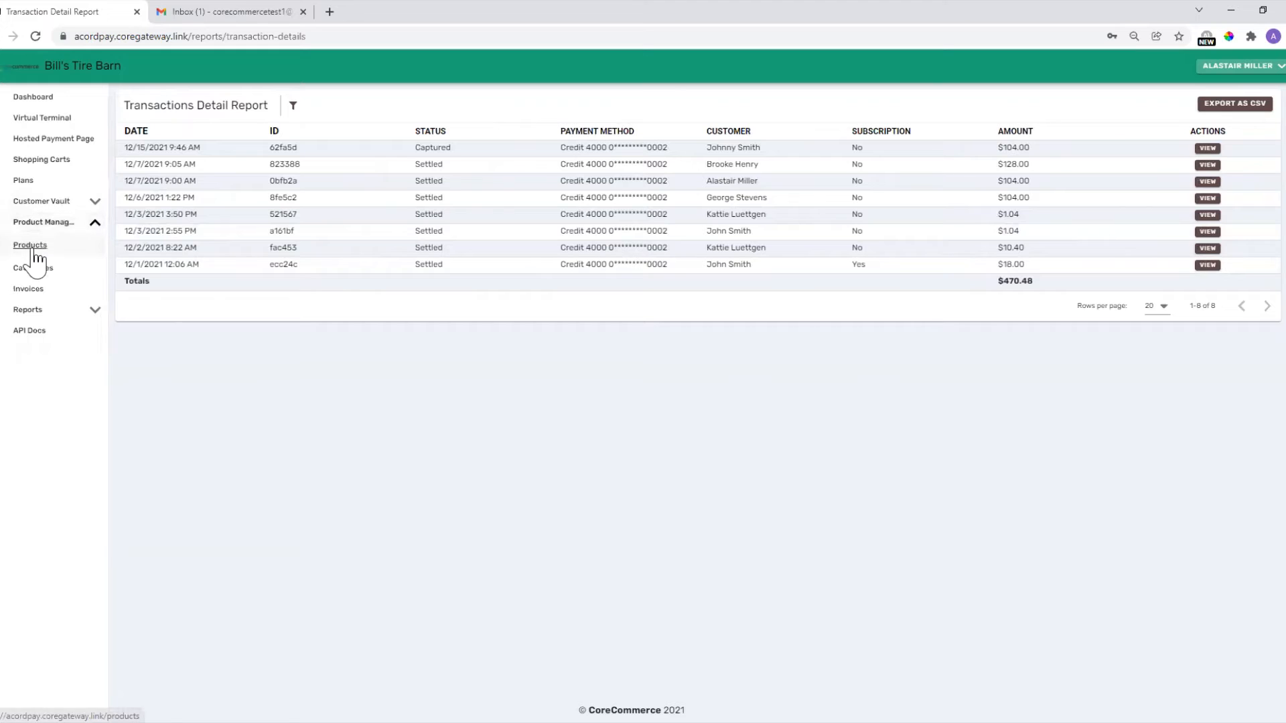
pyautogui.click(32, 274)
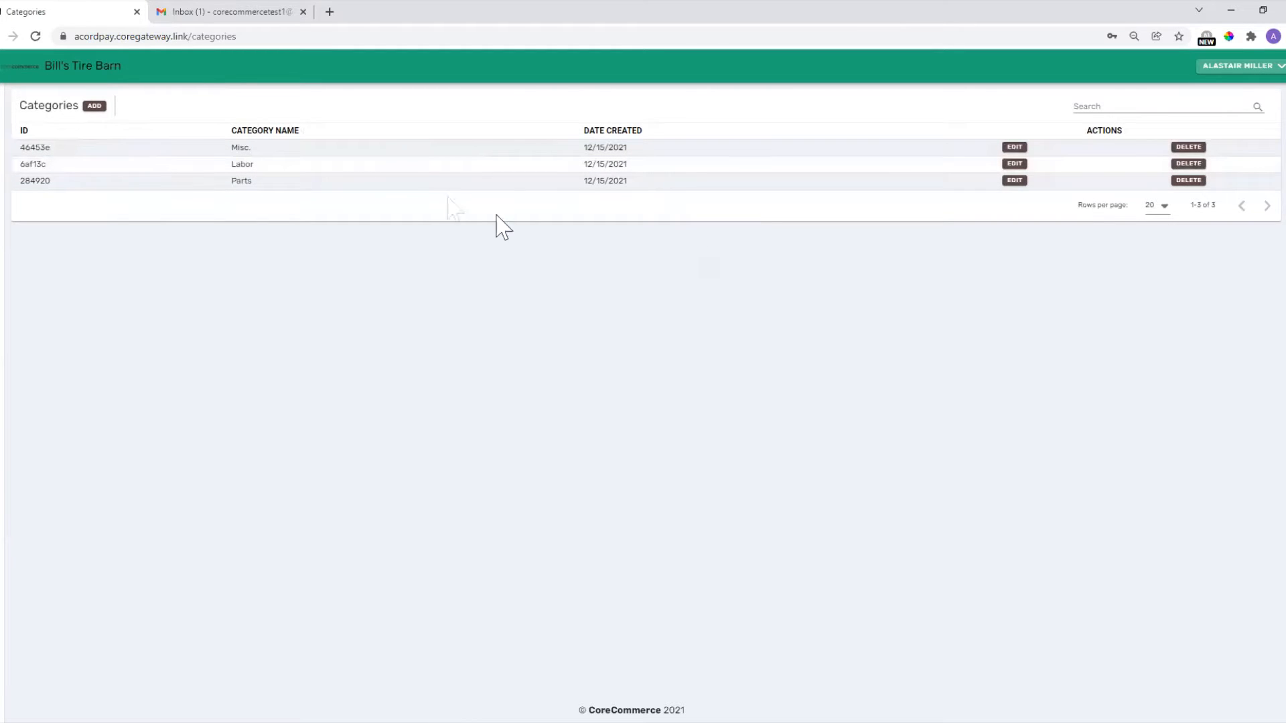
pyautogui.click(95, 106)
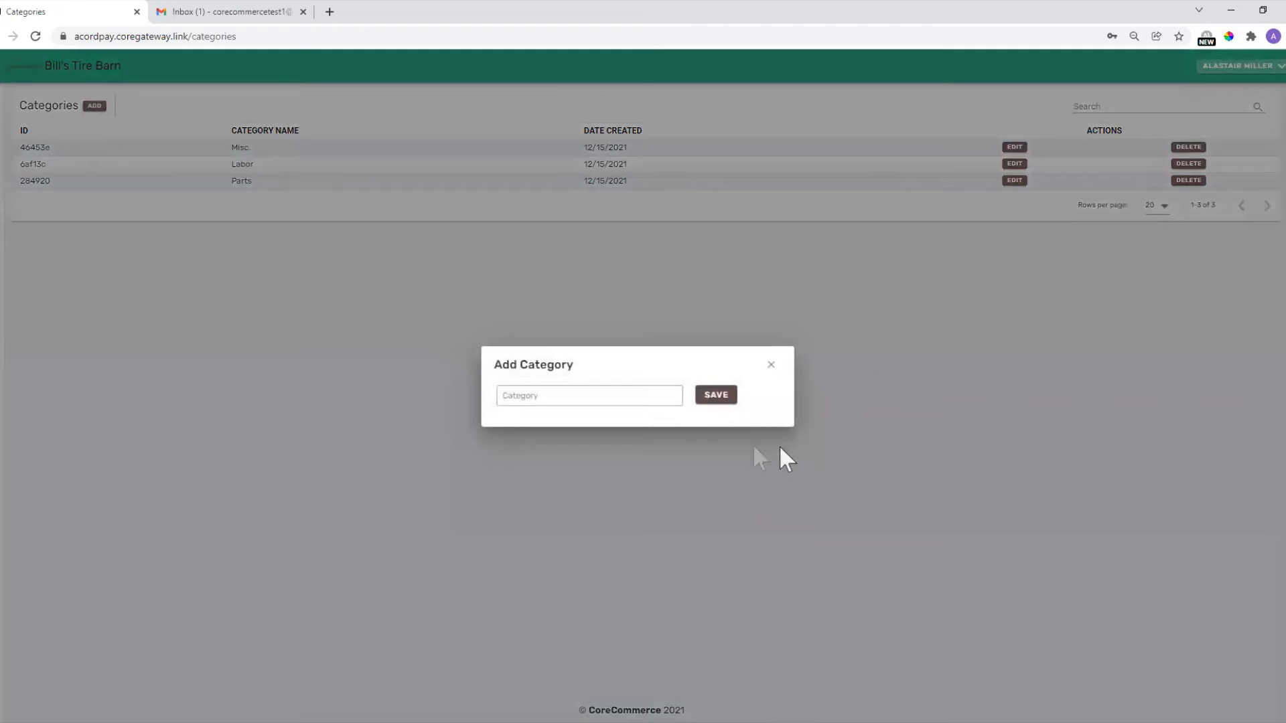
# Enter 'Wheels' as the category name and save it.
pyautogui.click(566, 395)
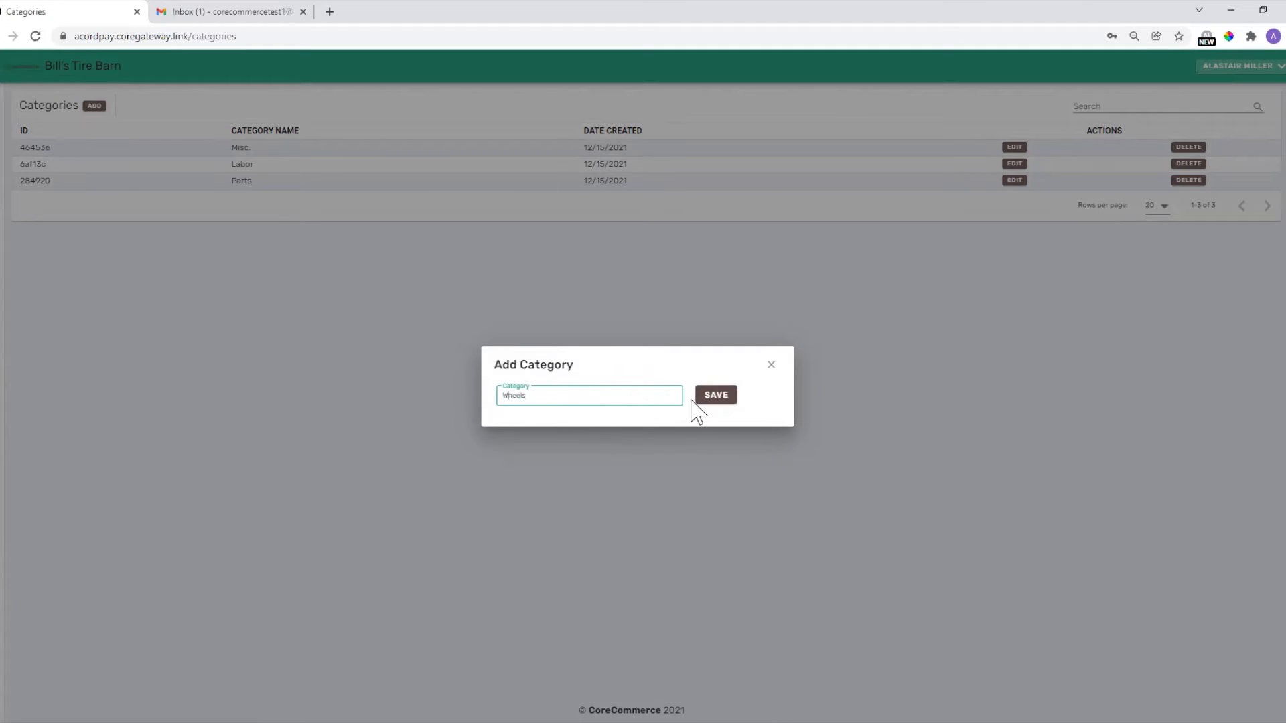
pyautogui.click(711, 398)
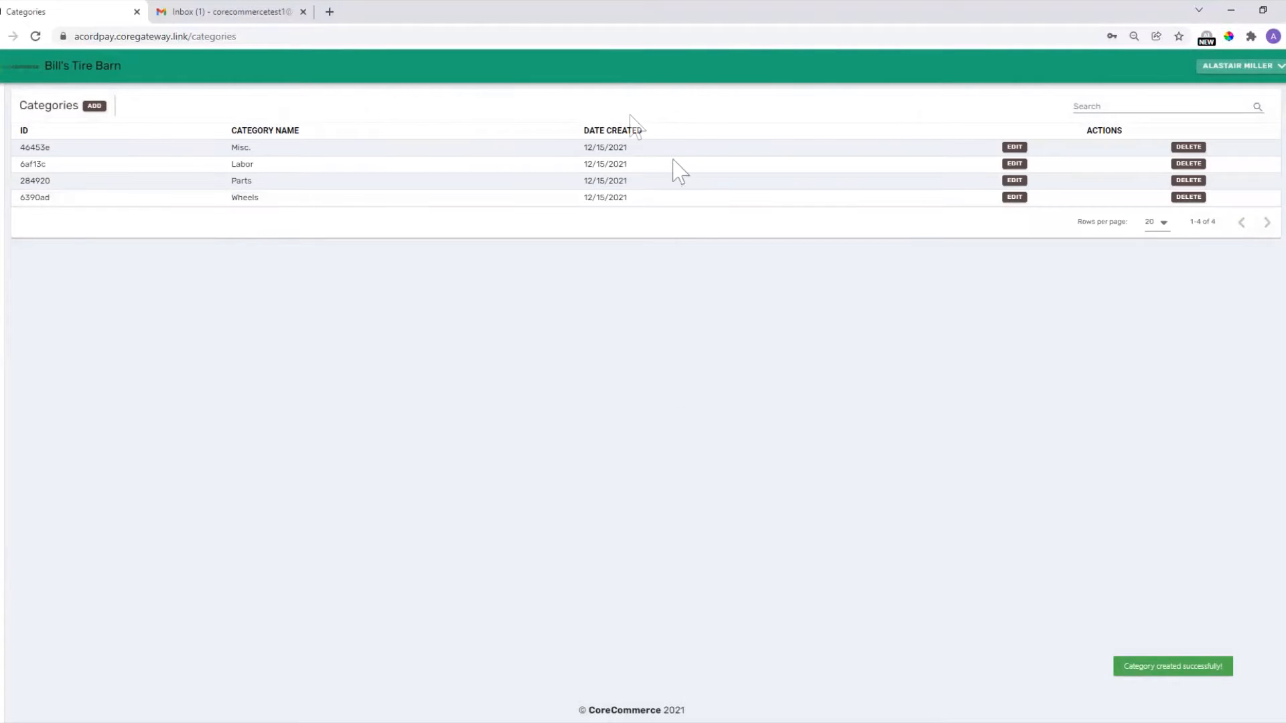
pyautogui.moveTo(7, 224)
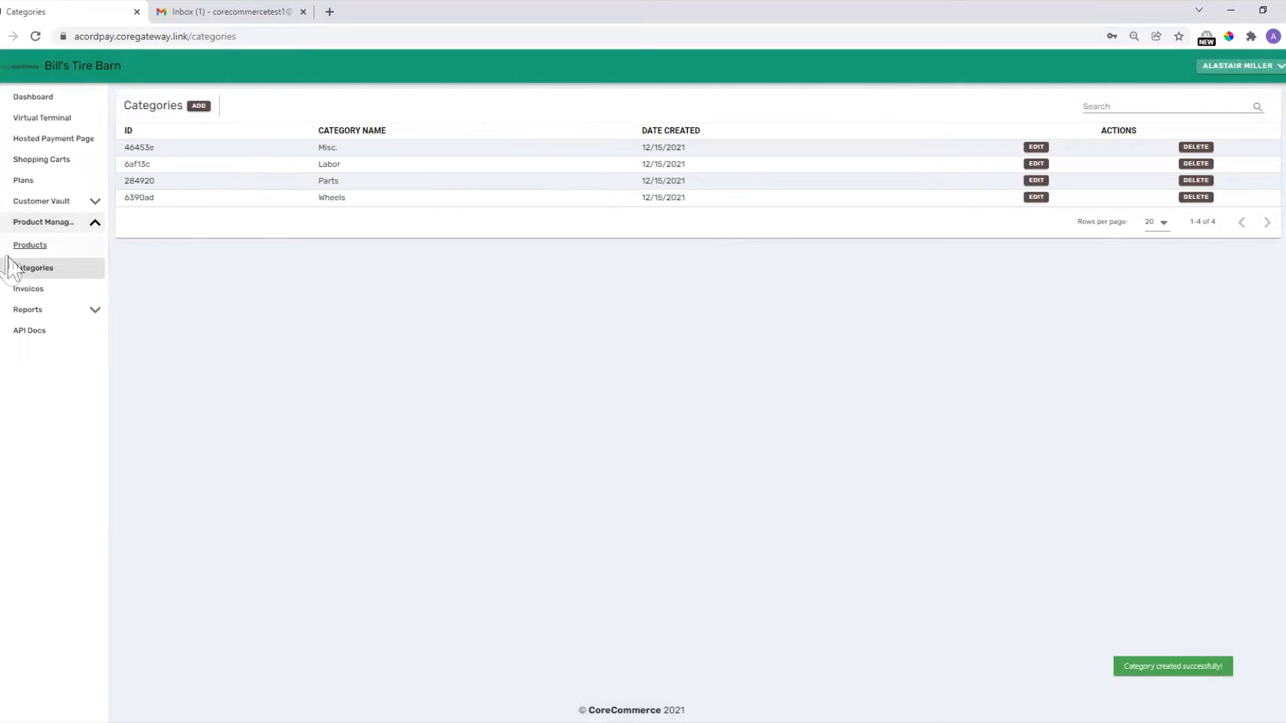
# Start a new product named 24" Chrome Wheels in the Wheels category, with a description.
pyautogui.click(16, 249)
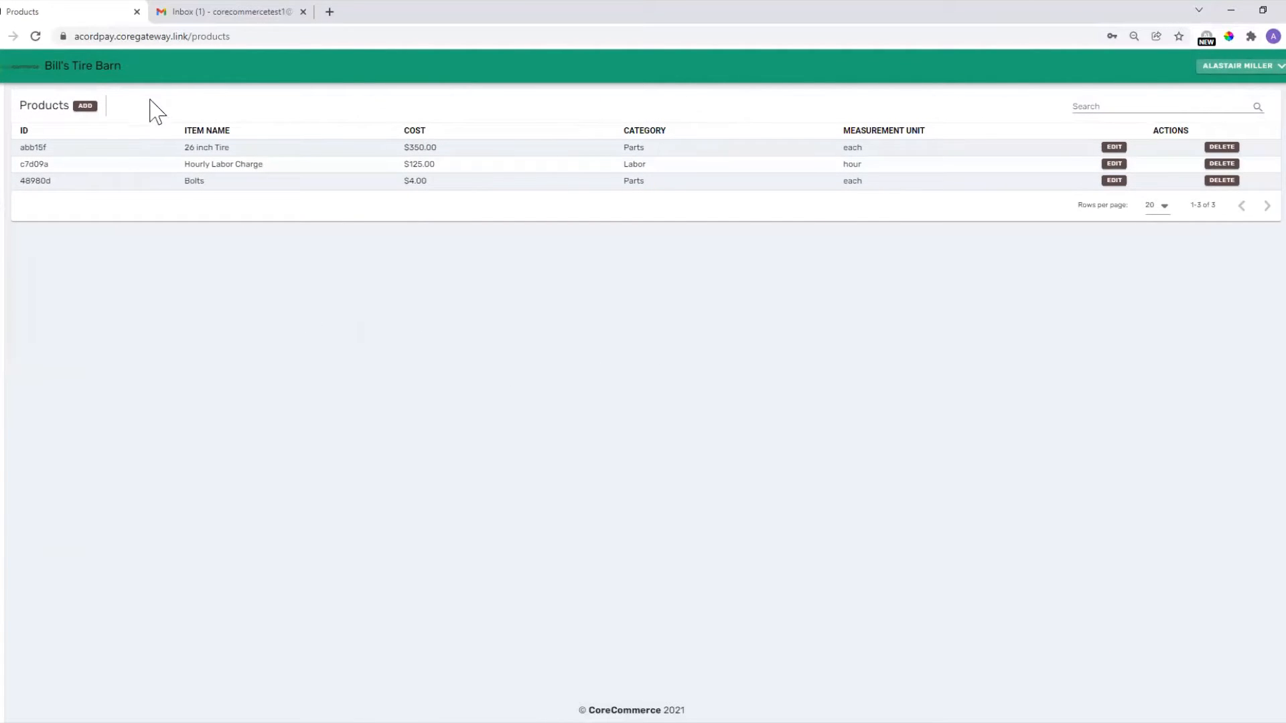
pyautogui.click(86, 108)
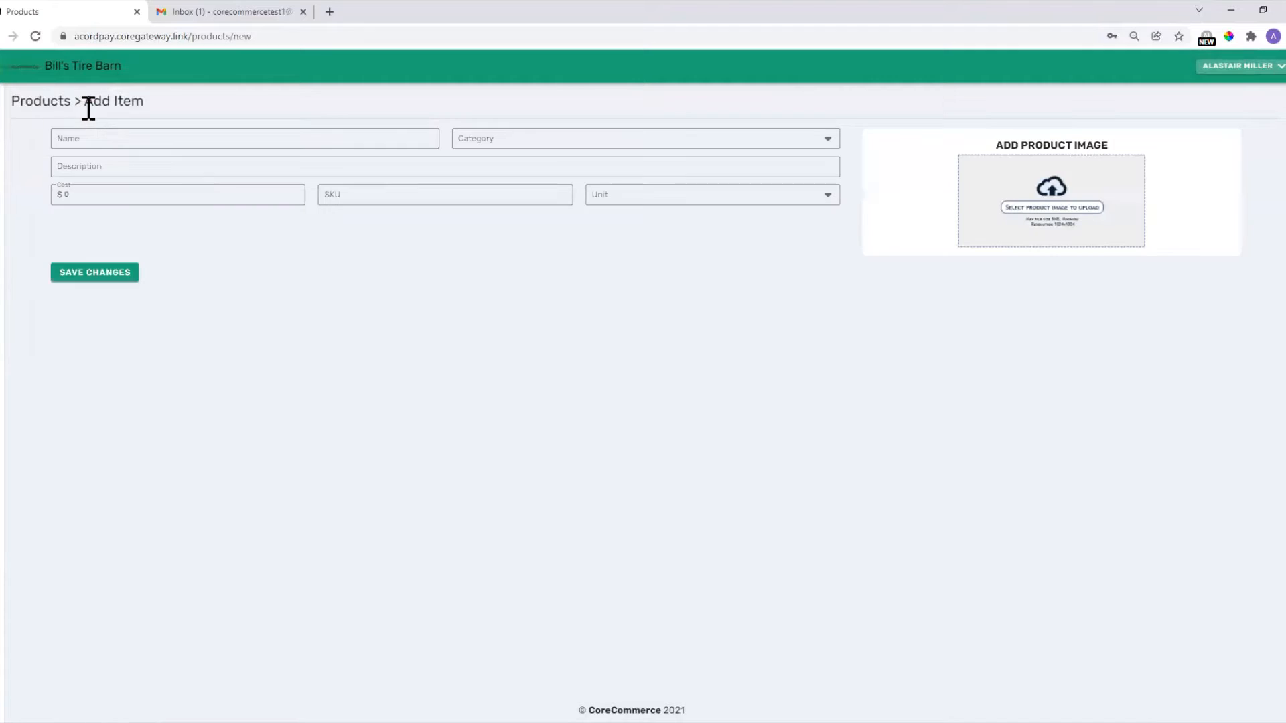
pyautogui.click(109, 138)
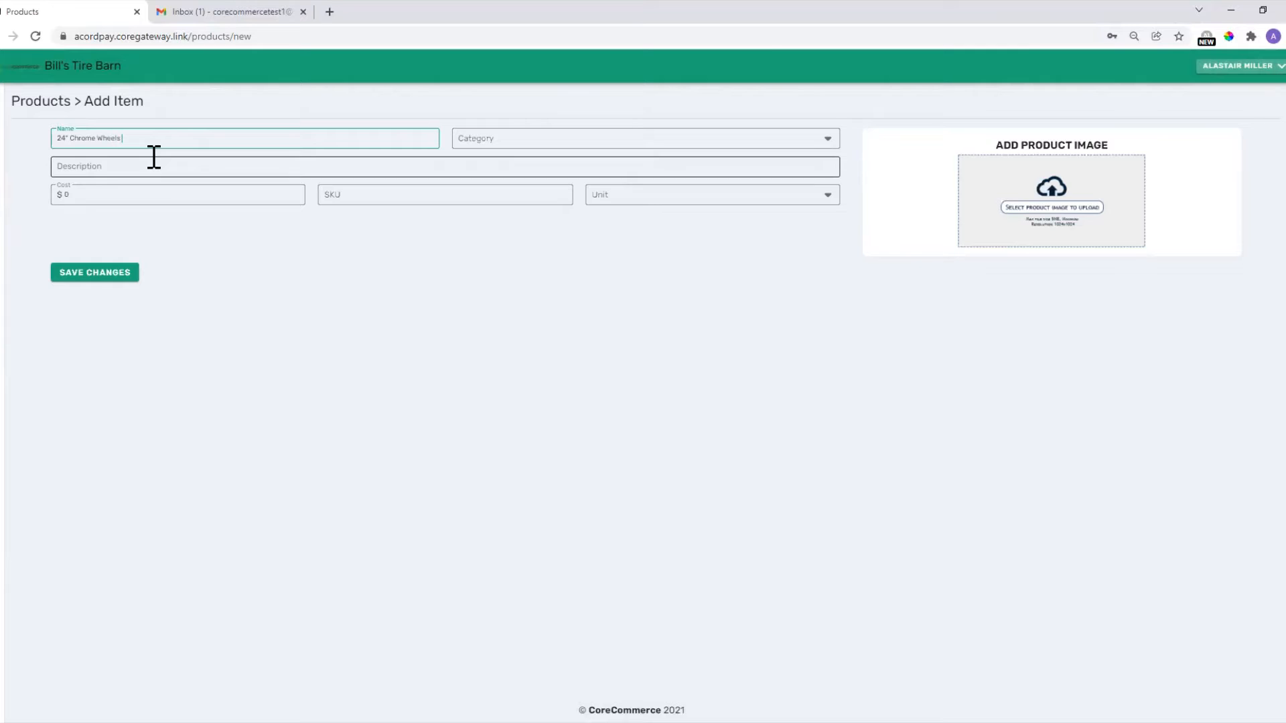
pyautogui.click(517, 142)
pyautogui.click(489, 213)
pyautogui.click(205, 168)
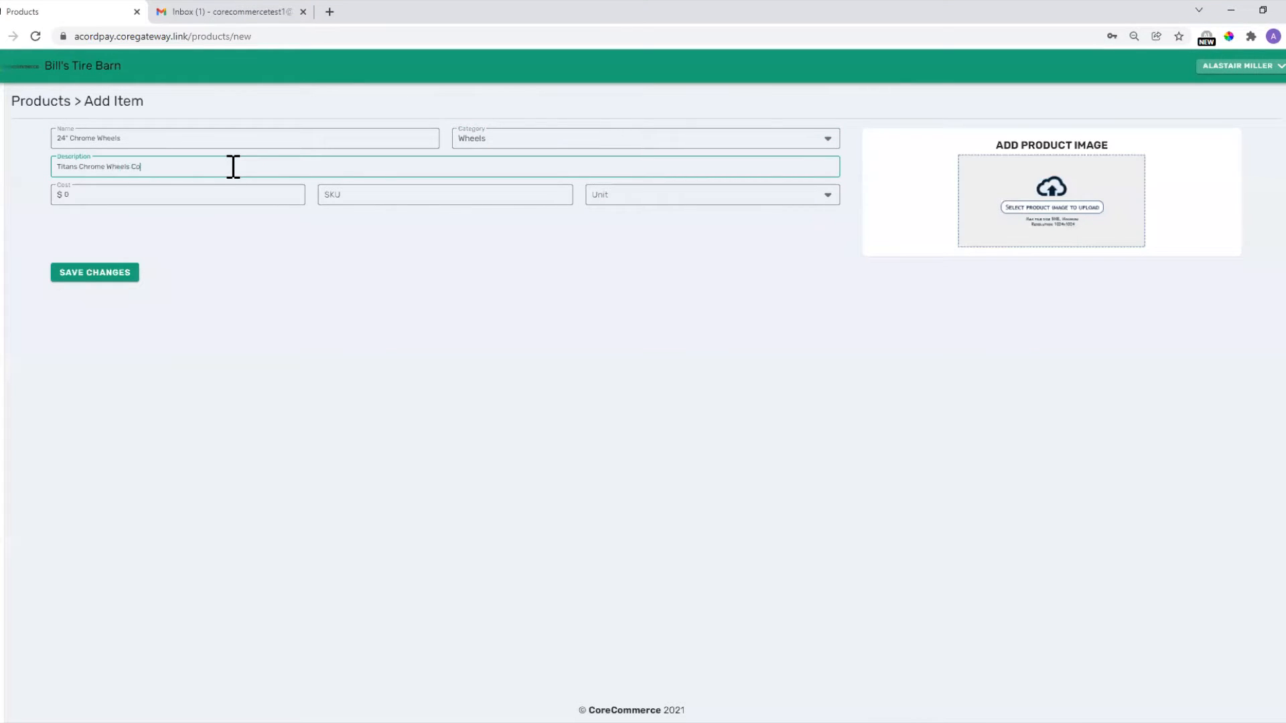
# Set cost 450, SKU 345345 and unit Each, then save the product.
pyautogui.click(129, 201)
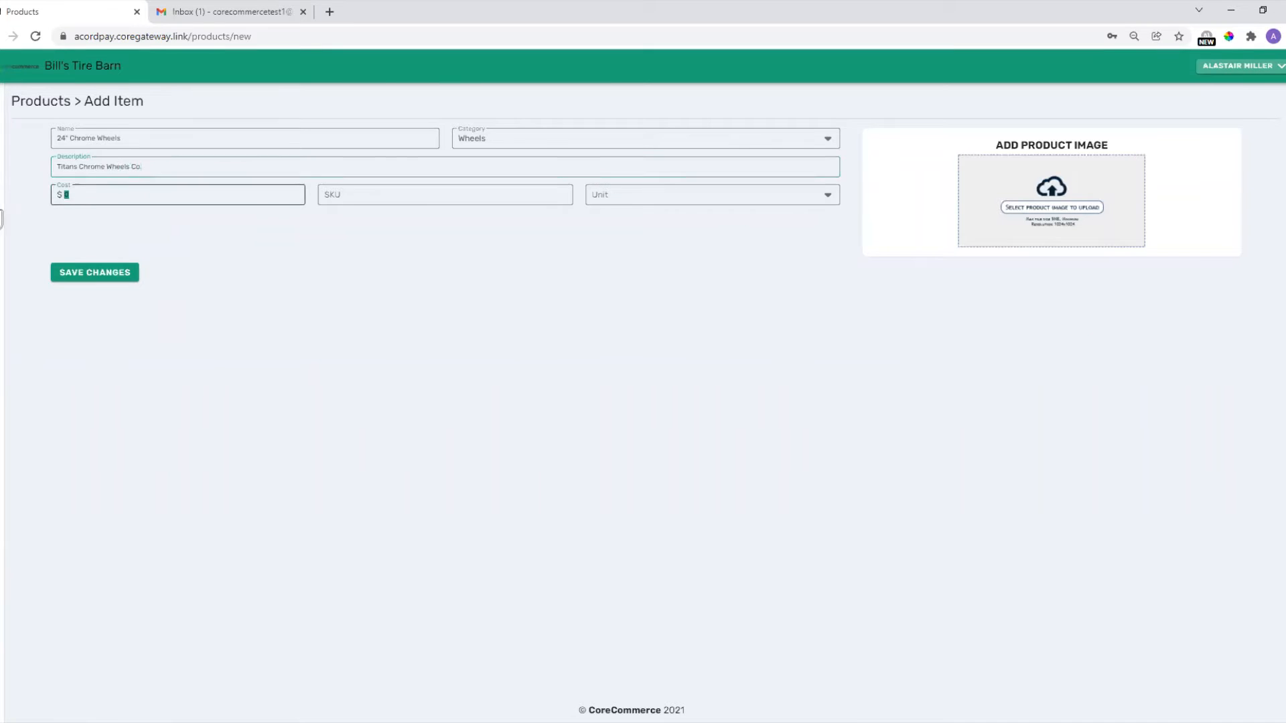
pyautogui.write('450')
pyautogui.click(339, 197)
pyautogui.write('345345')
pyautogui.click(642, 196)
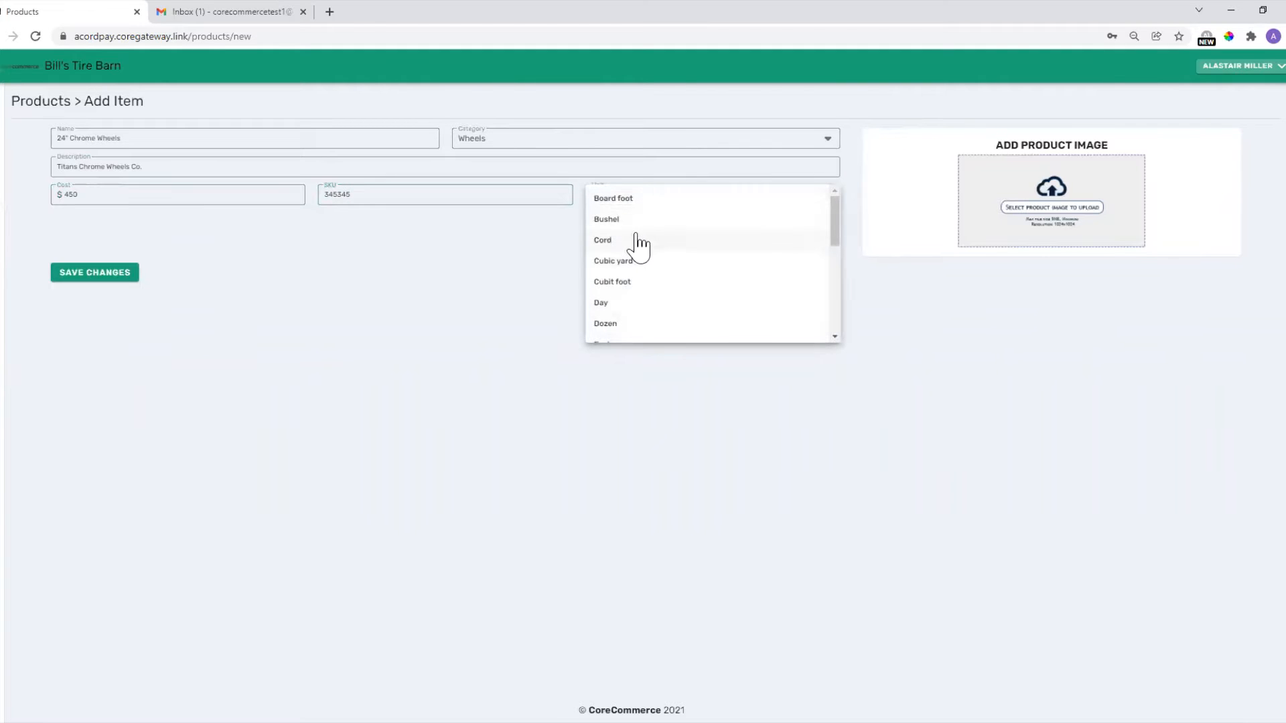
pyautogui.scroll(-5, 690, 254)
pyautogui.scroll(5, 670, 315)
pyautogui.scroll(-2, 655, 259)
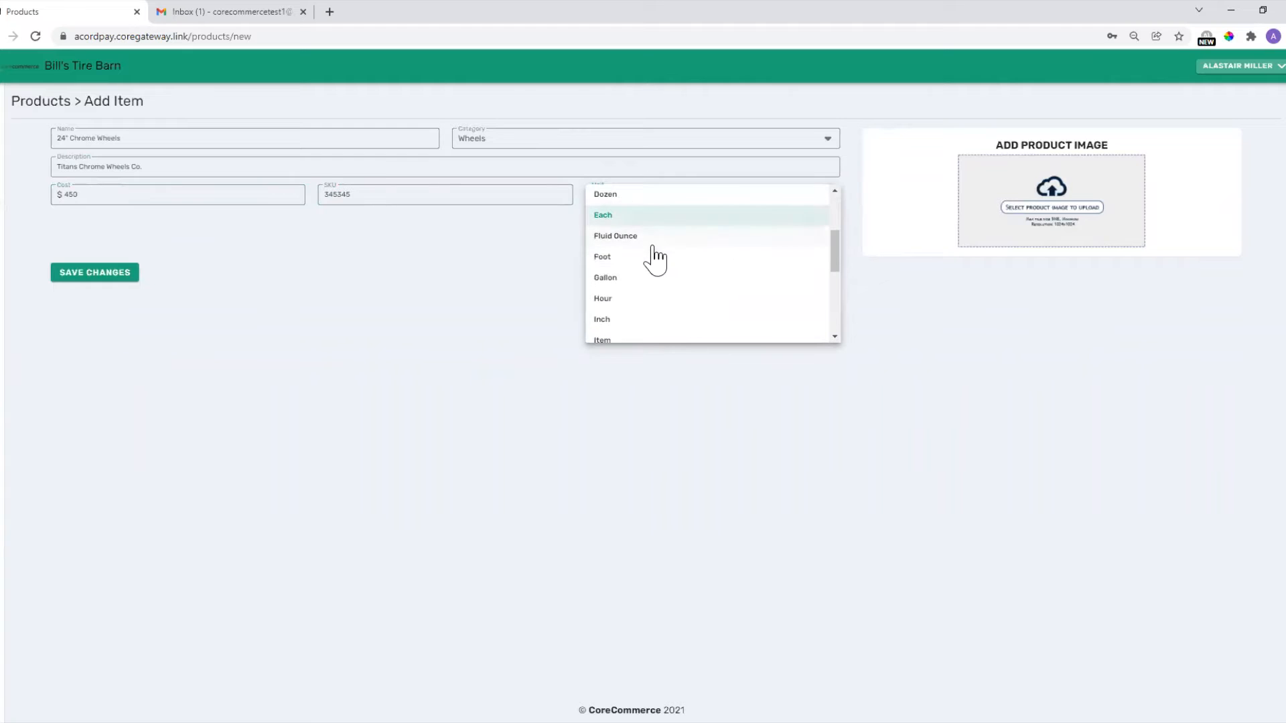
pyautogui.click(645, 216)
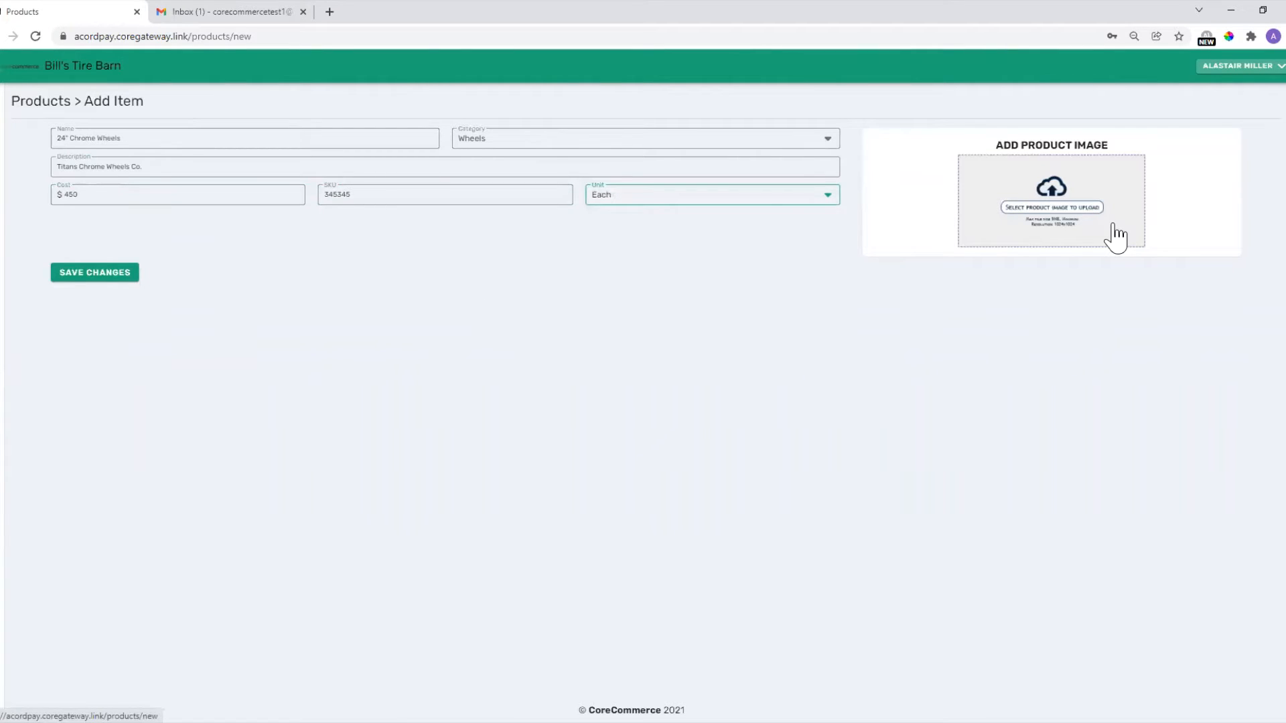
pyautogui.click(94, 273)
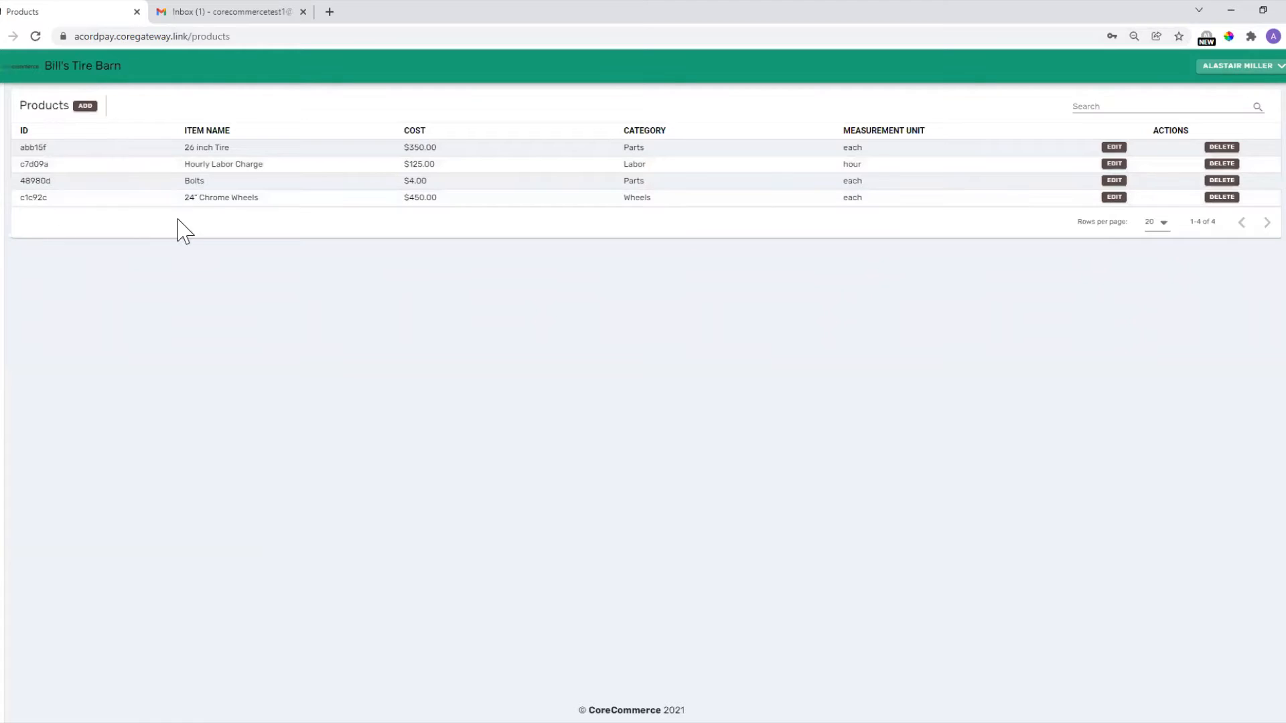
# Open the 24" Chrome Wheels product for editing, then go to the Invoices list.
pyautogui.click(1118, 197)
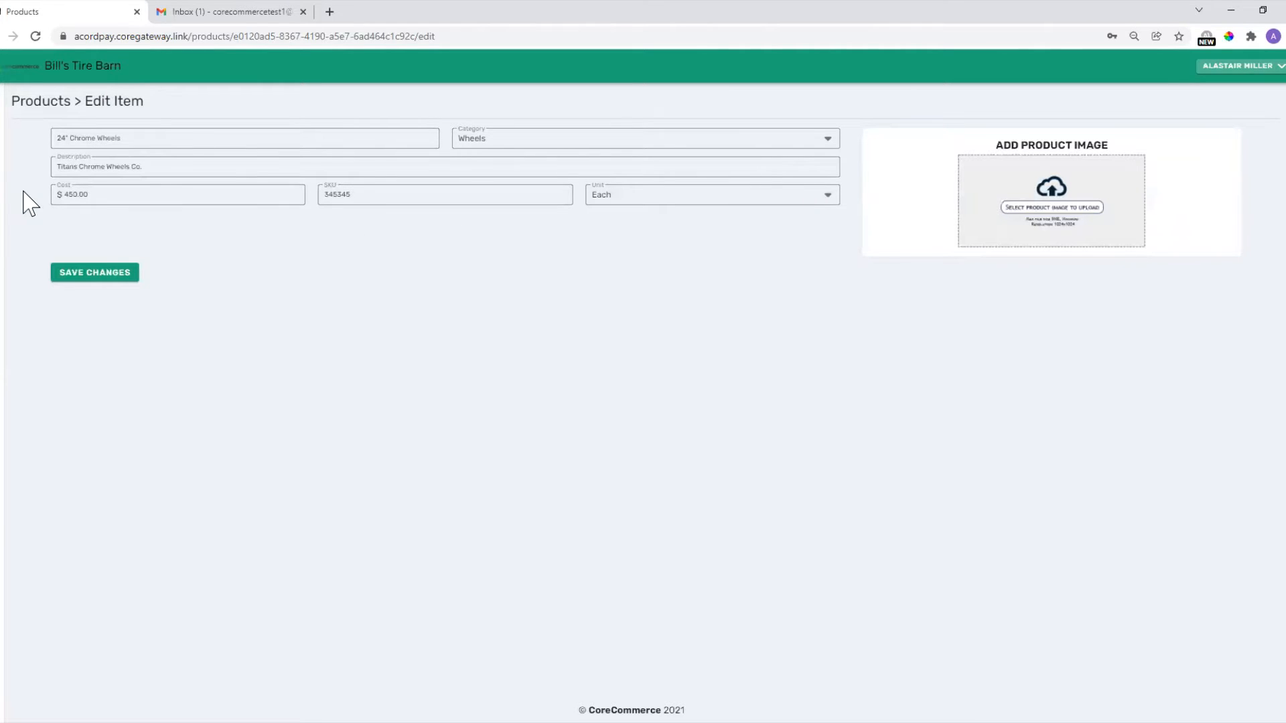
pyautogui.moveTo(13, 241)
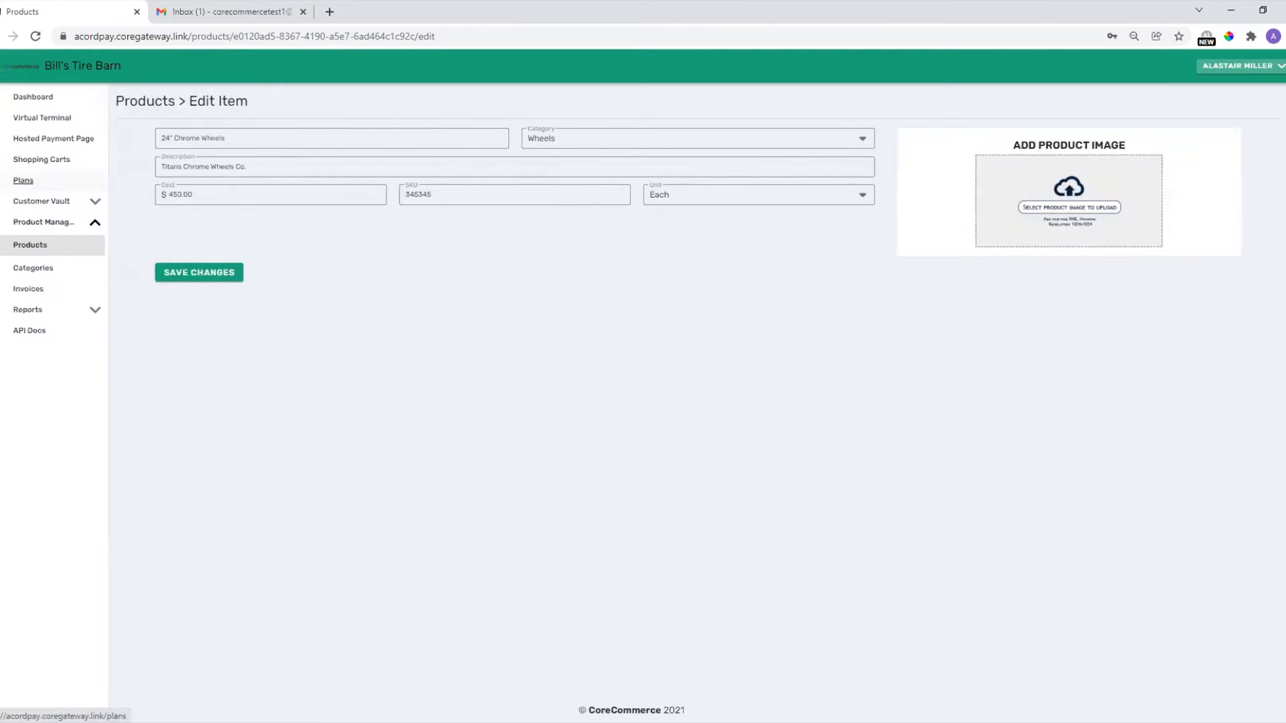
pyautogui.click(30, 288)
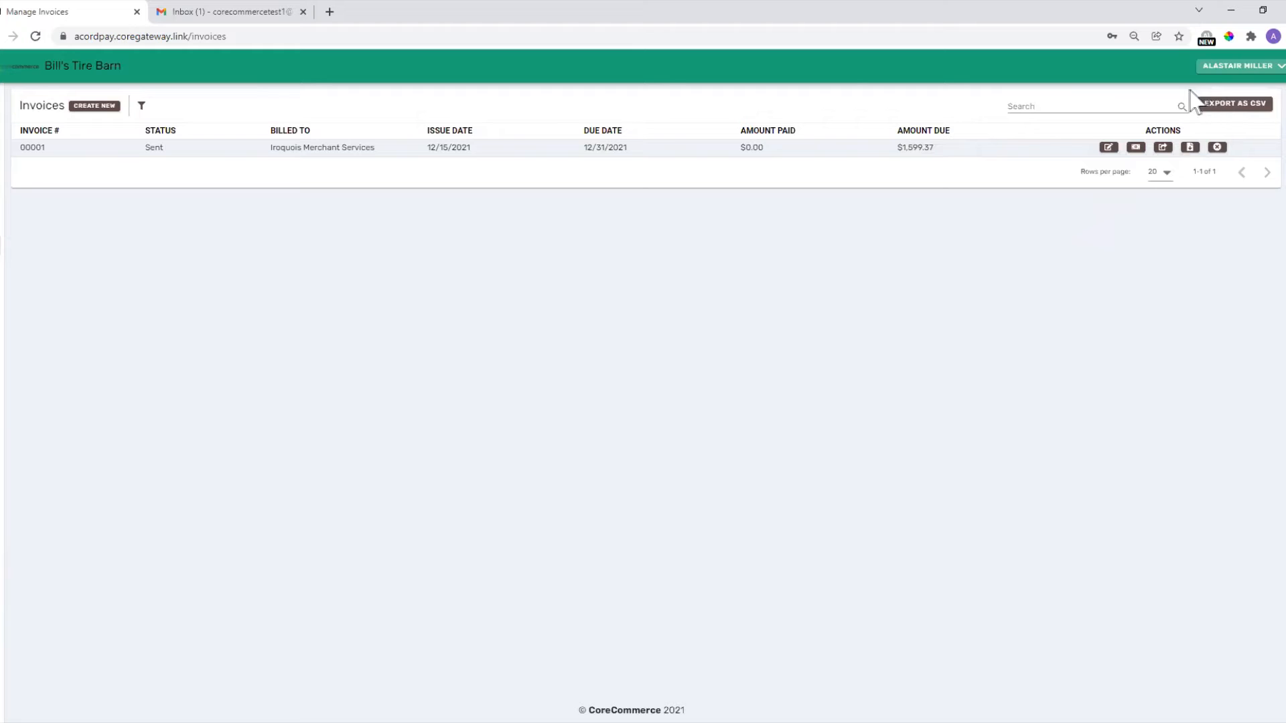
# Dismiss the invoice Status filter without applying it and start a blank new invoice.
pyautogui.click(142, 105)
pyautogui.click(553, 390)
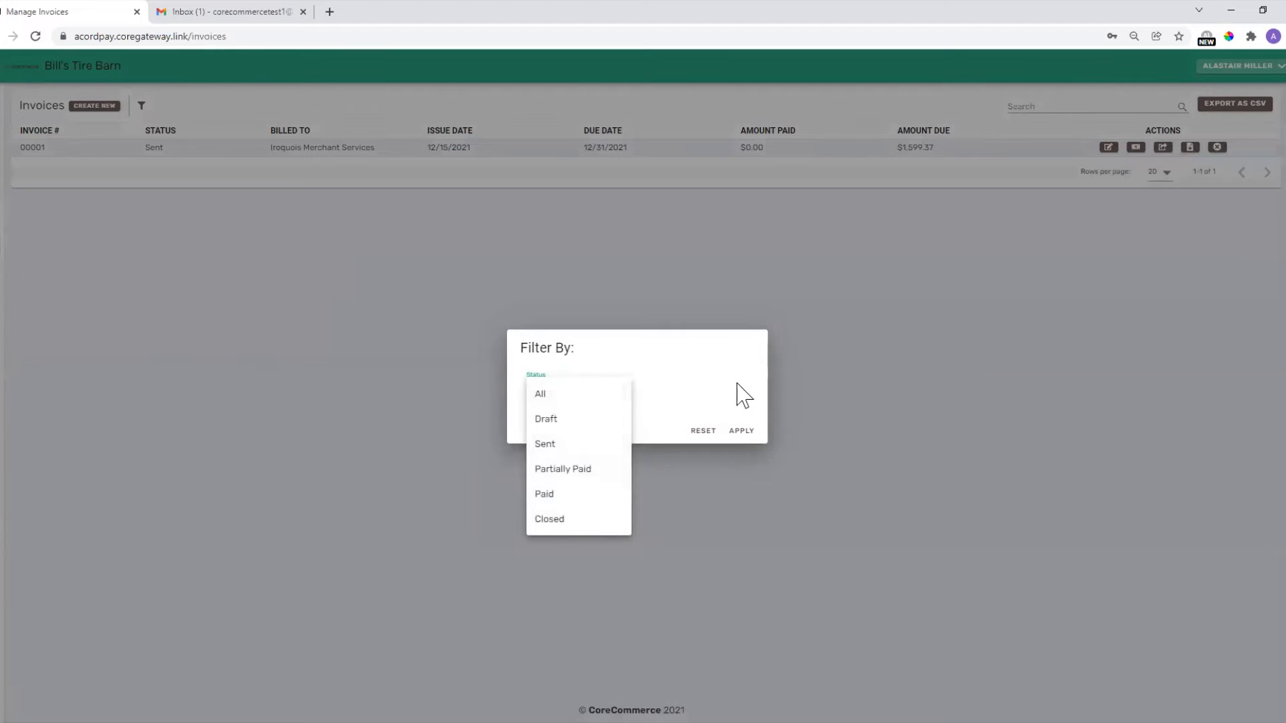
pyautogui.click(806, 380)
pyautogui.click(807, 379)
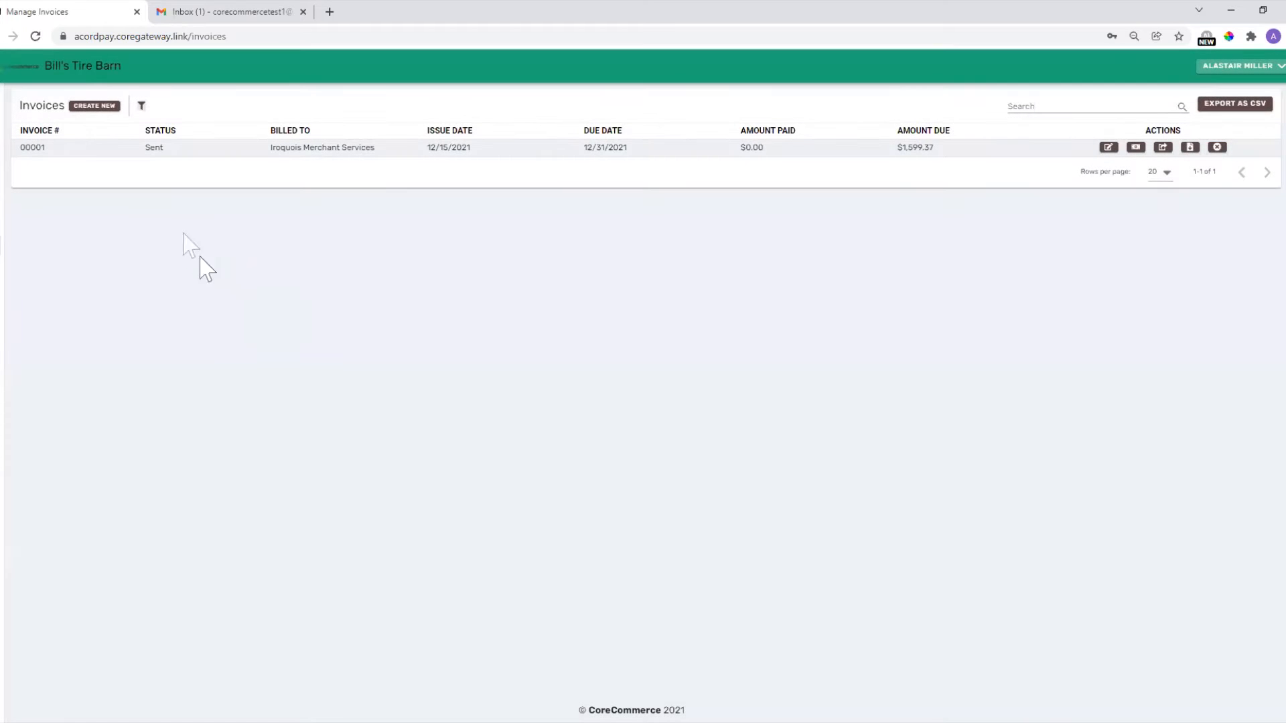
pyautogui.click(106, 107)
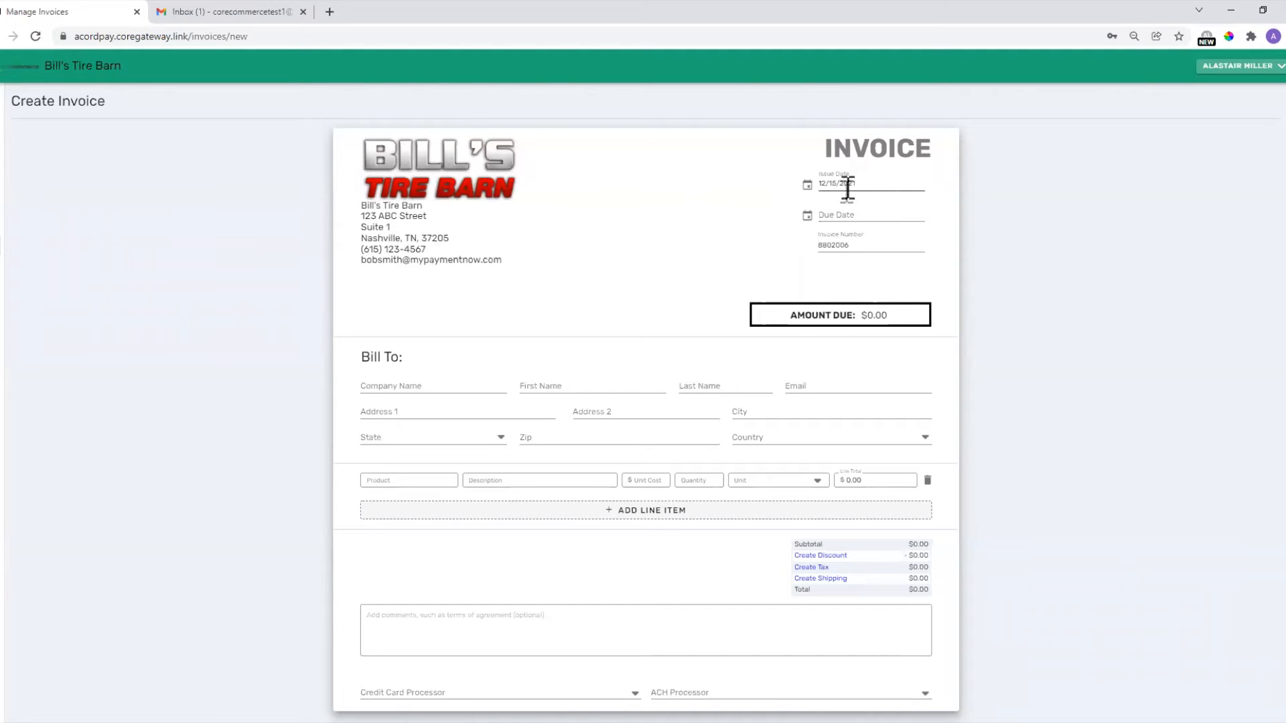
pyautogui.click(845, 215)
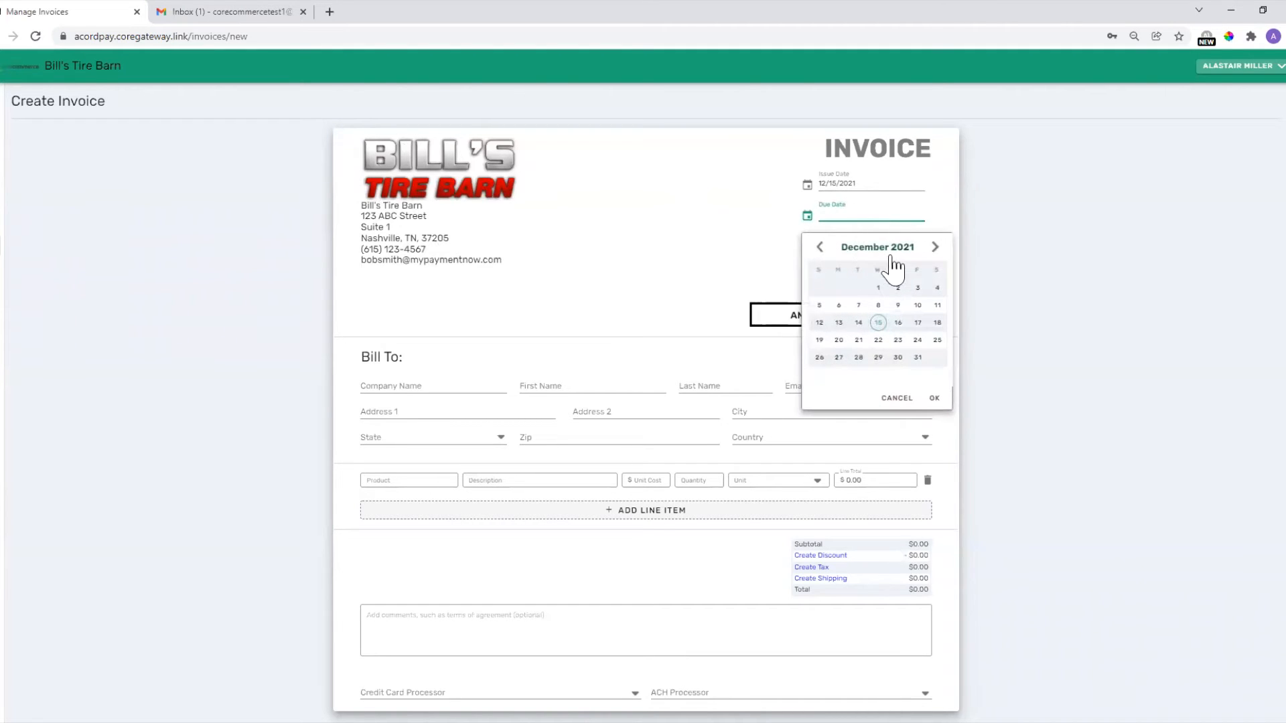
# Set the due date to 12/31/2021 and the invoice number to 000002.
pyautogui.click(934, 398)
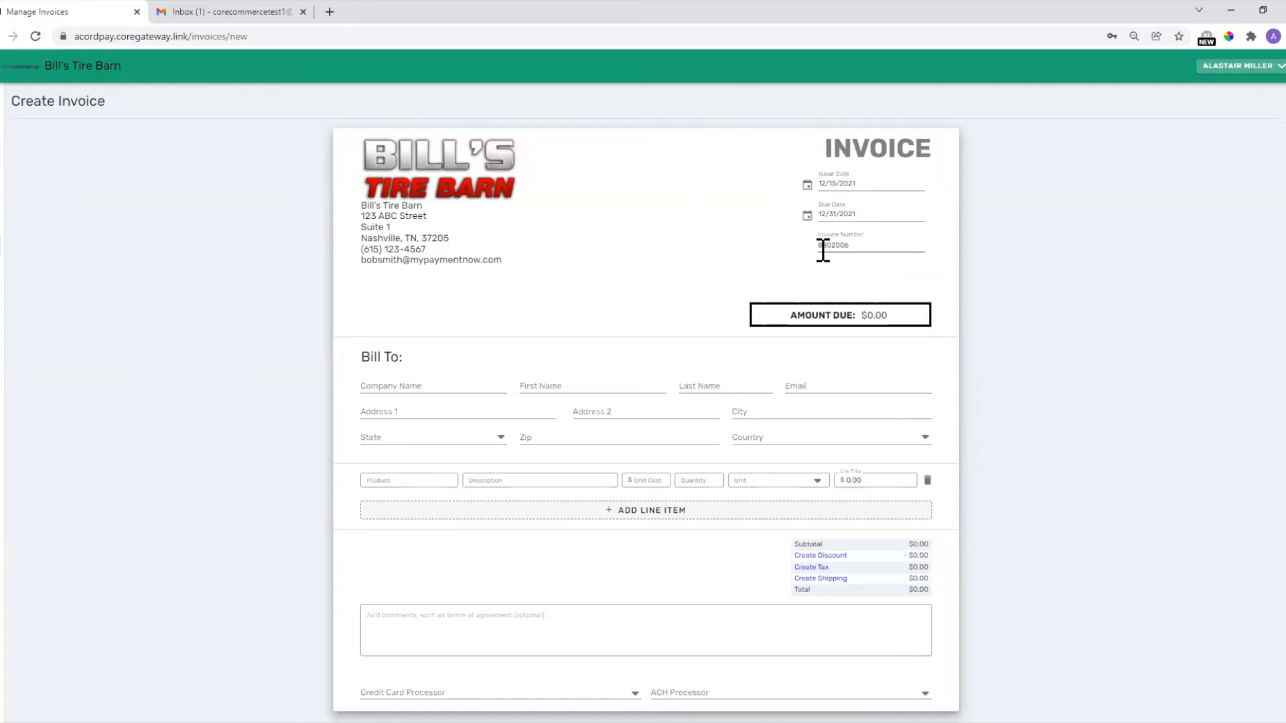
pyautogui.moveTo(857, 247); pyautogui.dragTo(787, 260)
pyautogui.write('000')
pyautogui.click(648, 257)
# Enter billed company Iroquois Merchant Services, the contact's name and e-mail, street address and city.
pyautogui.click(445, 385)
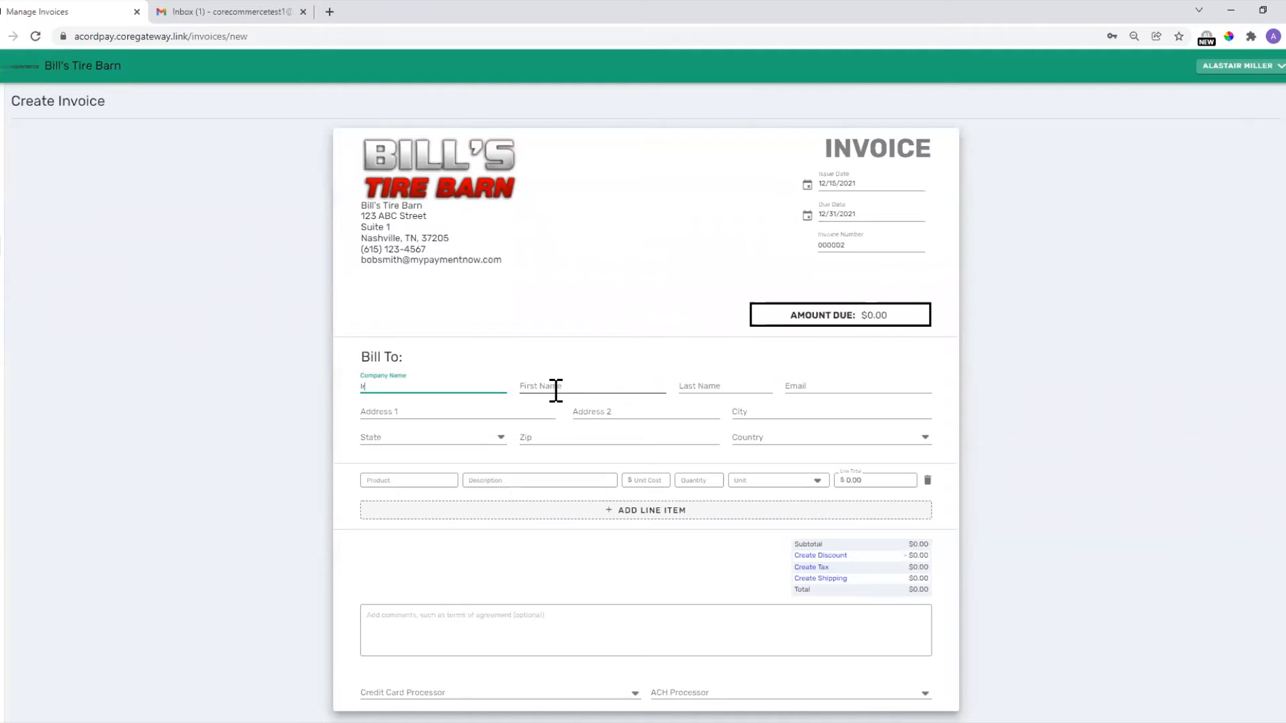
pyautogui.write('Iroquois Merchnat')
pyautogui.click(555, 391)
pyautogui.press('Tab')
pyautogui.press('Tab')
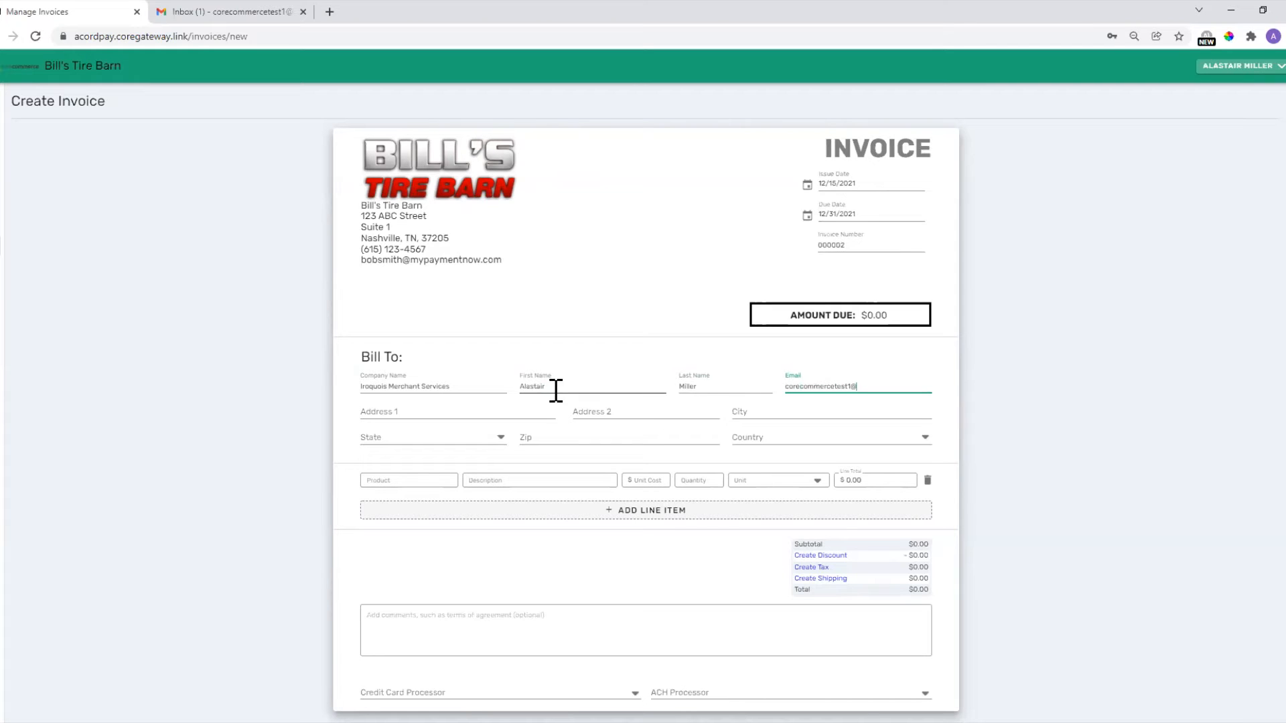
pyautogui.press('Tab')
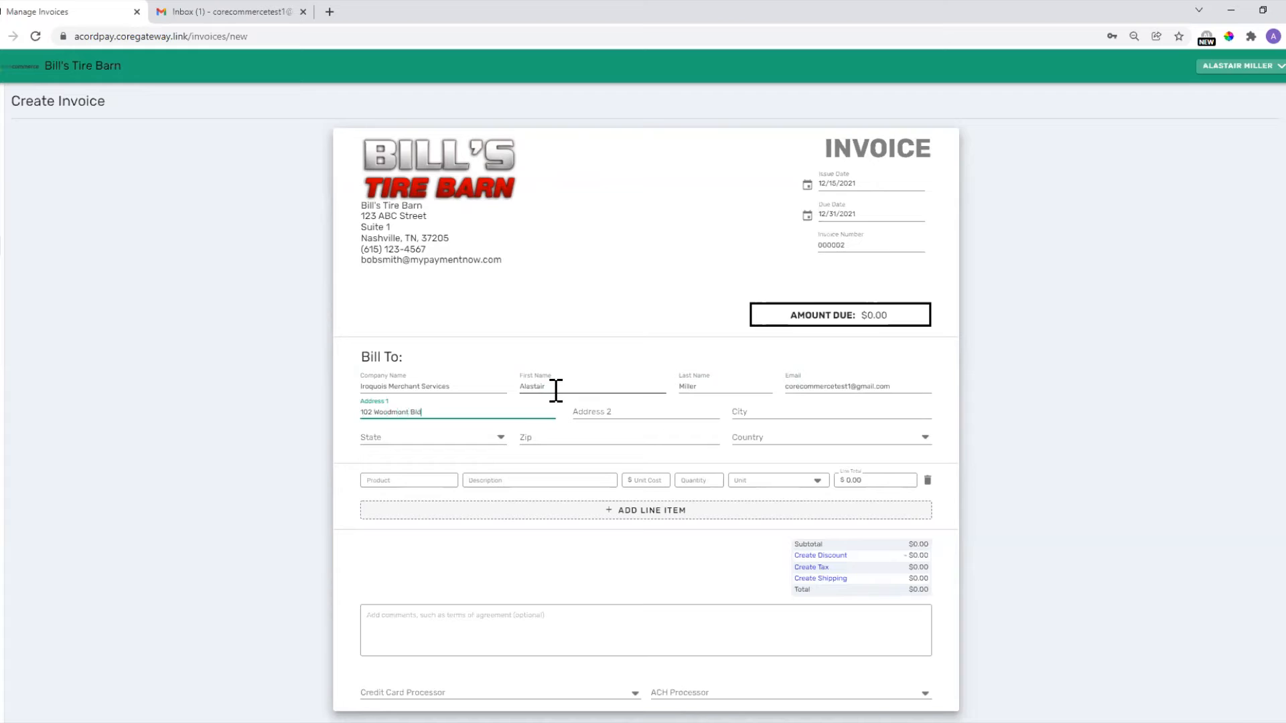
pyautogui.press('Tab')
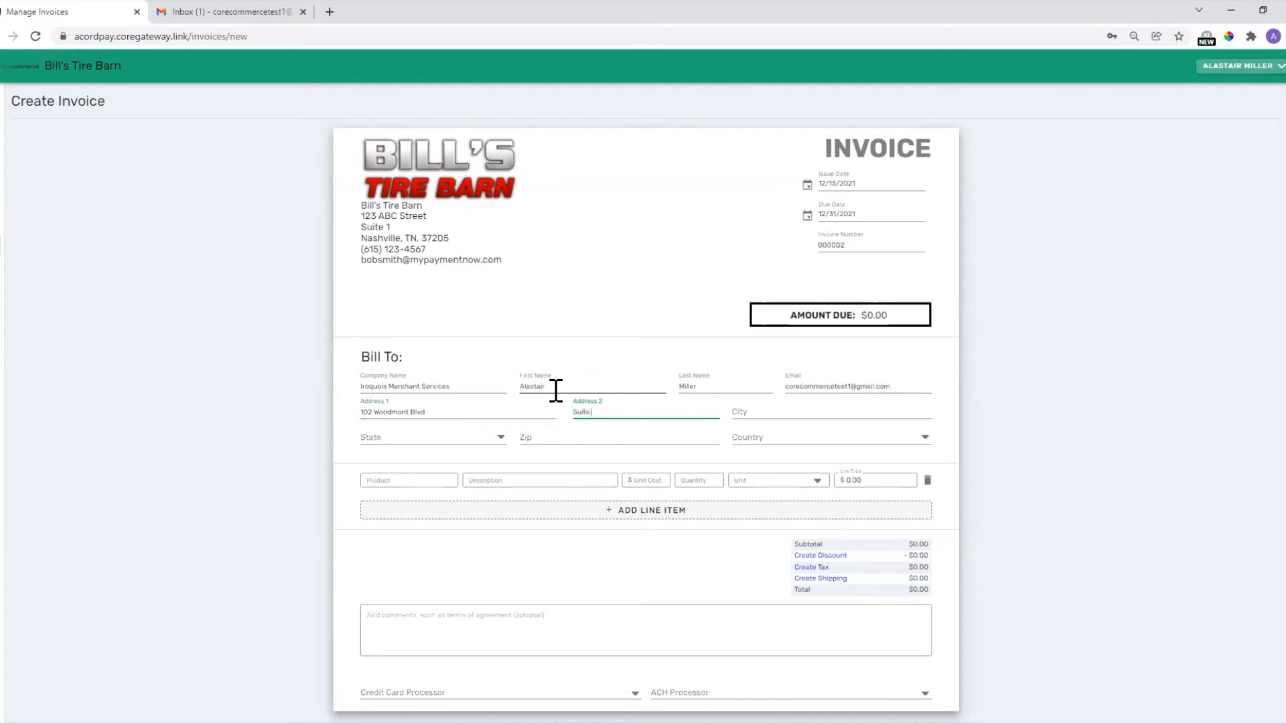
pyautogui.press('Tab')
# Fix the city's spelling, choose Tennessee, and fill in the zip code and United States.
pyautogui.press('Tab')
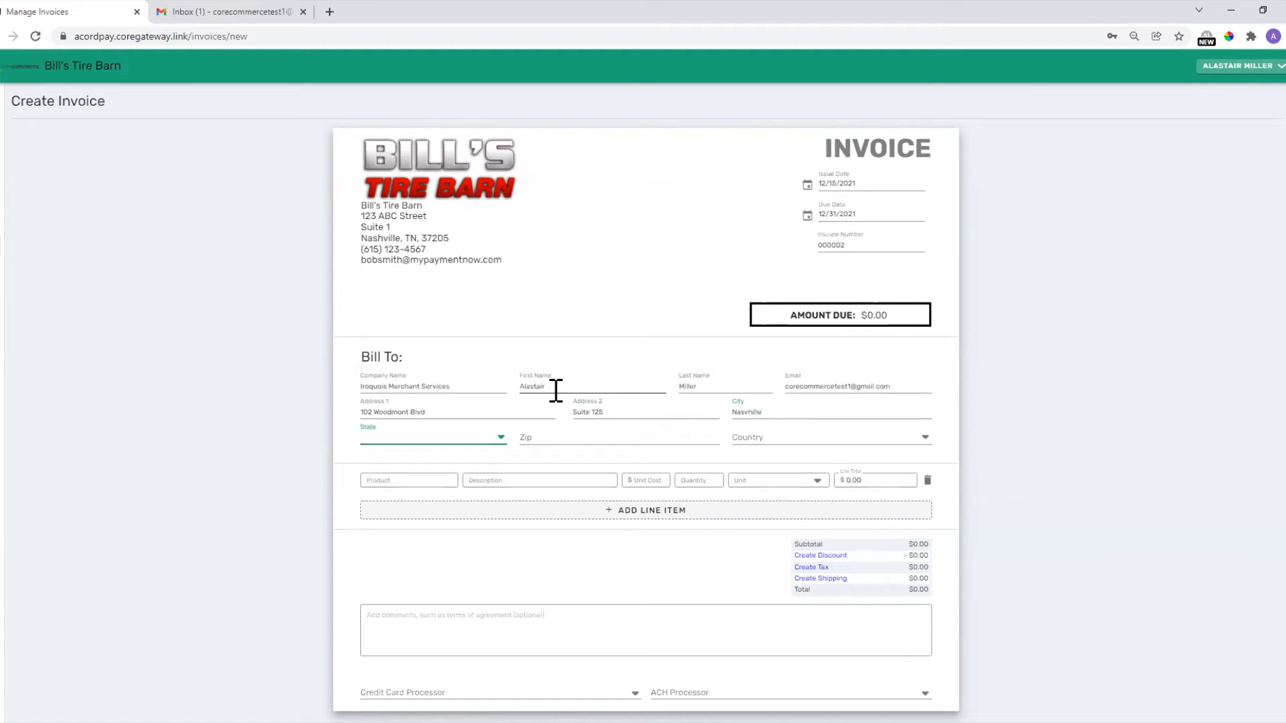
pyautogui.click(744, 414)
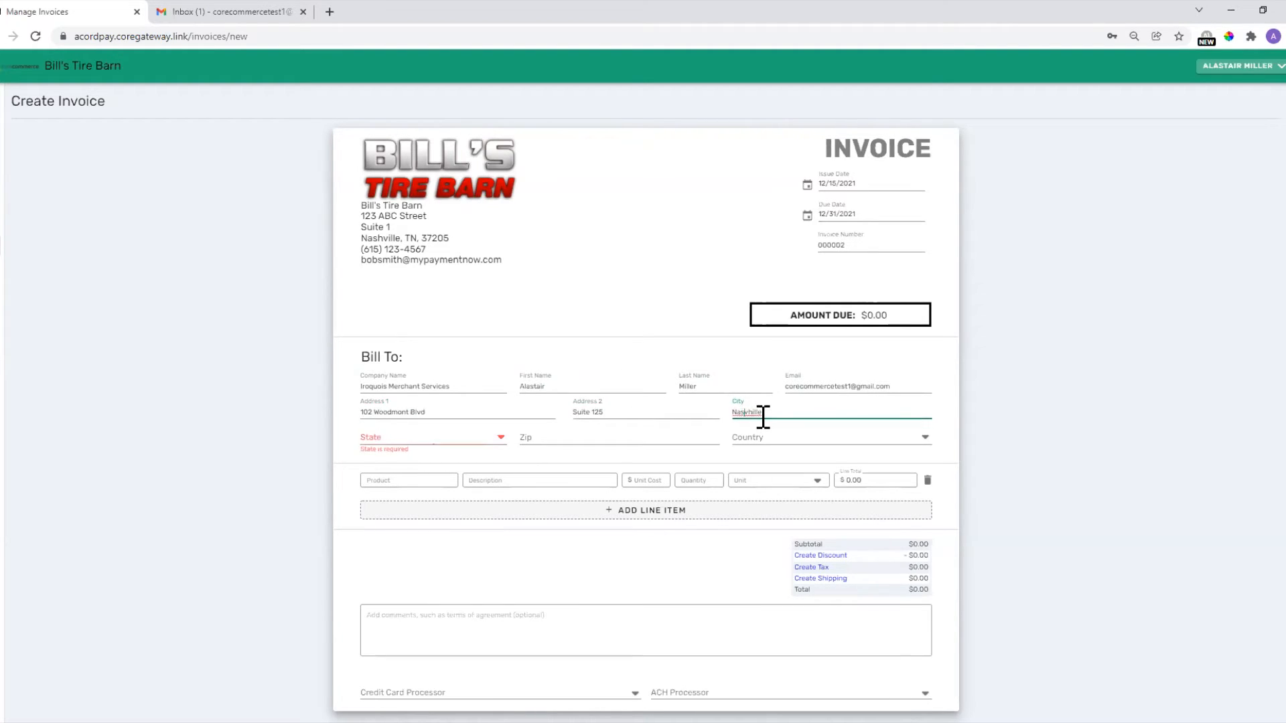
pyautogui.press('Delete')
pyautogui.click(394, 439)
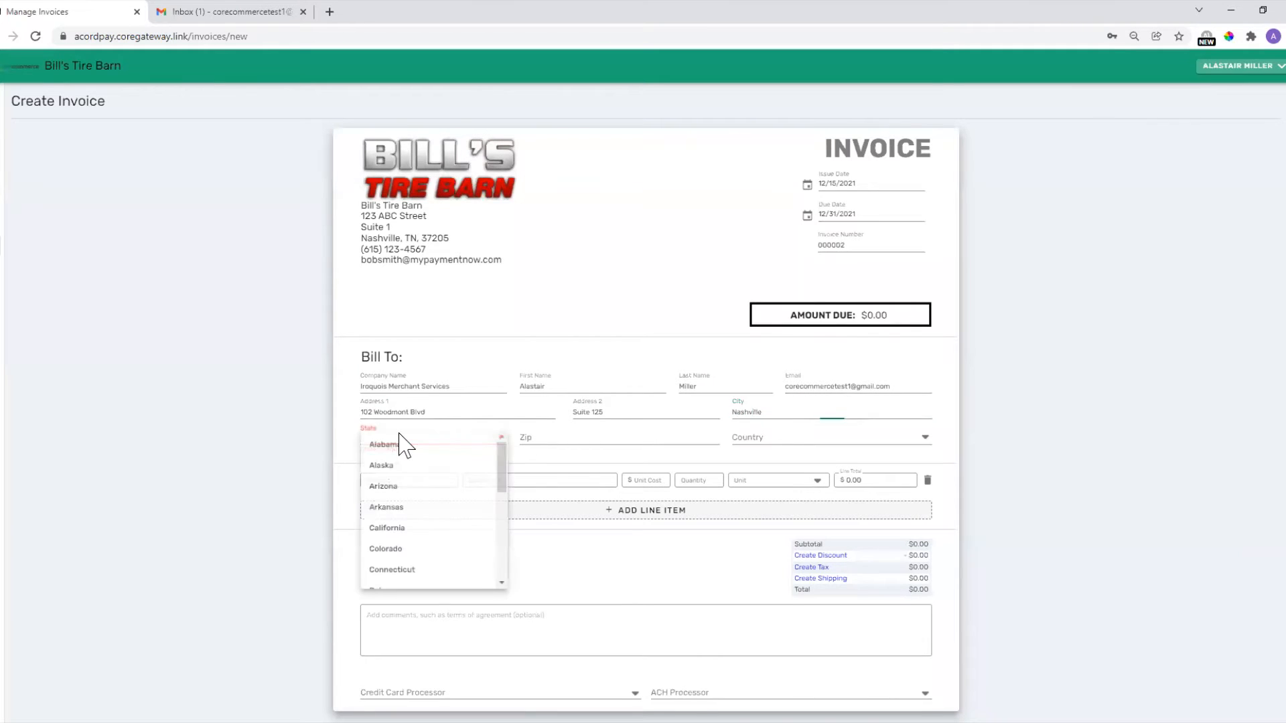
pyautogui.press('t')
pyautogui.click(392, 491)
pyautogui.click(569, 437)
pyautogui.write('3')
pyautogui.press('Tab')
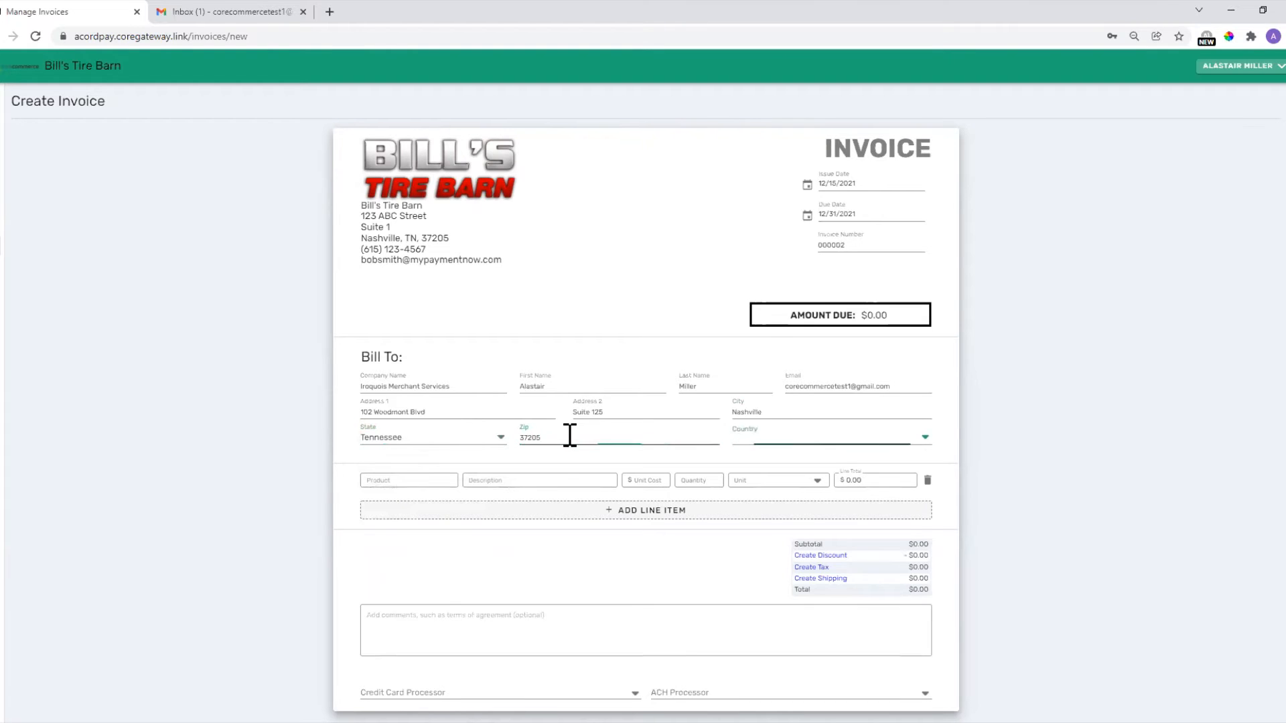
pyautogui.press('u')
pyautogui.click(521, 554)
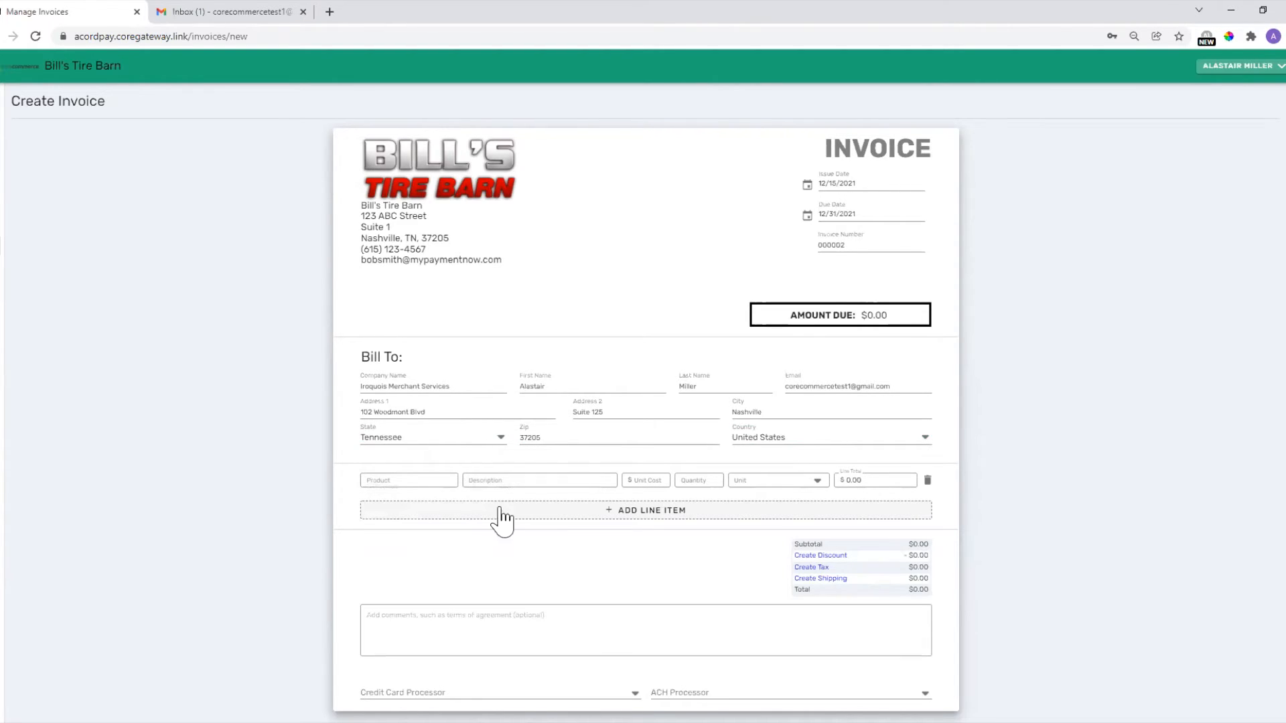
# Add line items for 26 inch Tire, 24" Chrome Wheels, Bolts and Hourly Labor Charge.
pyautogui.click(386, 479)
pyautogui.write('26')
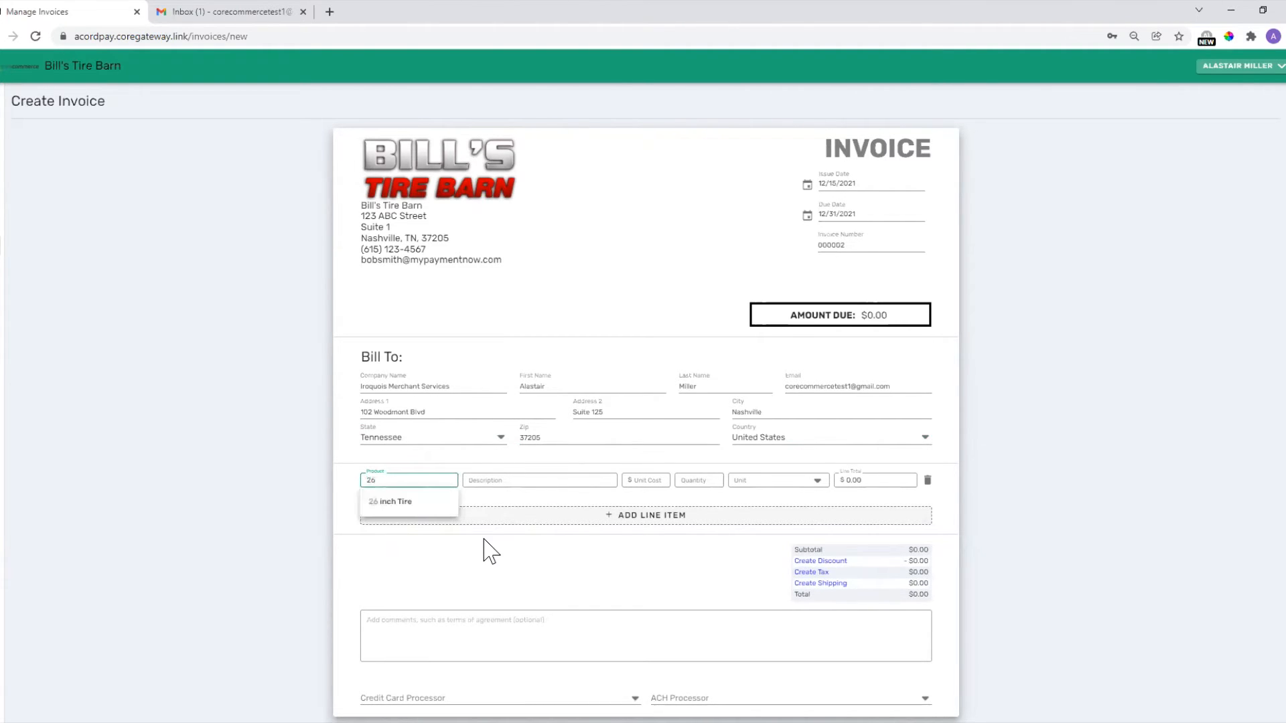
pyautogui.click(396, 503)
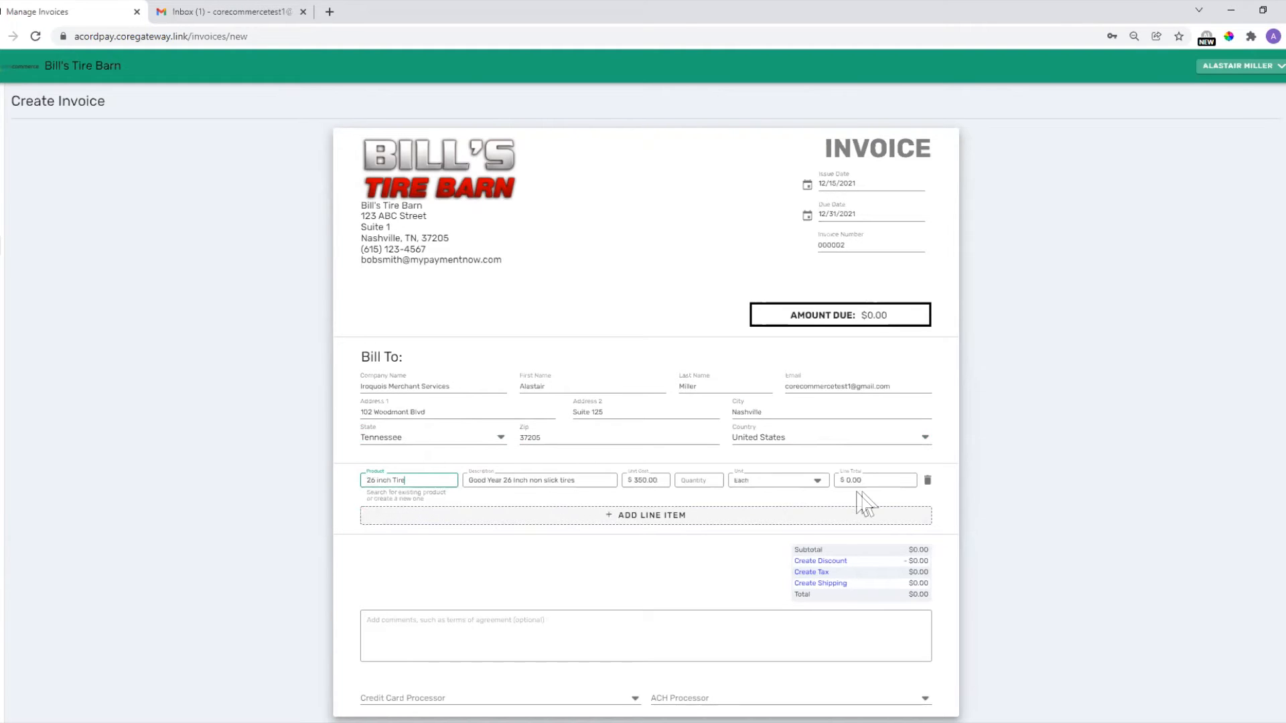
pyautogui.click(636, 516)
pyautogui.click(373, 508)
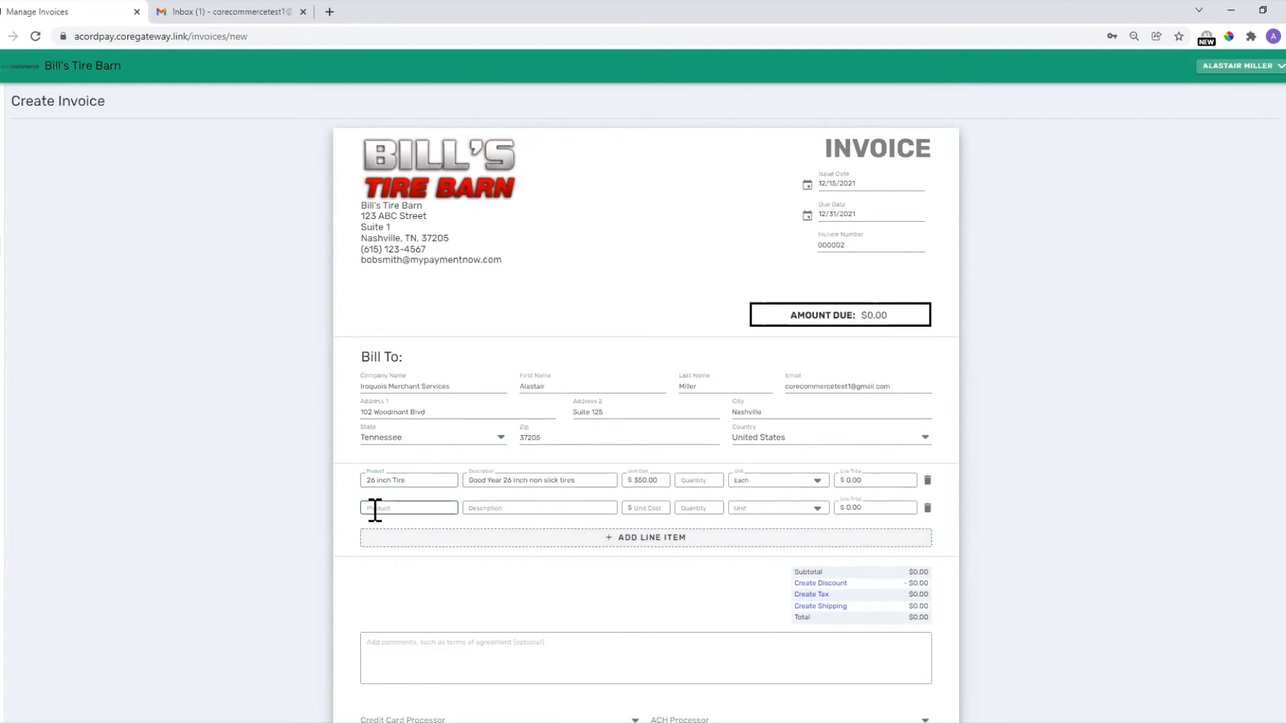
pyautogui.write('whee')
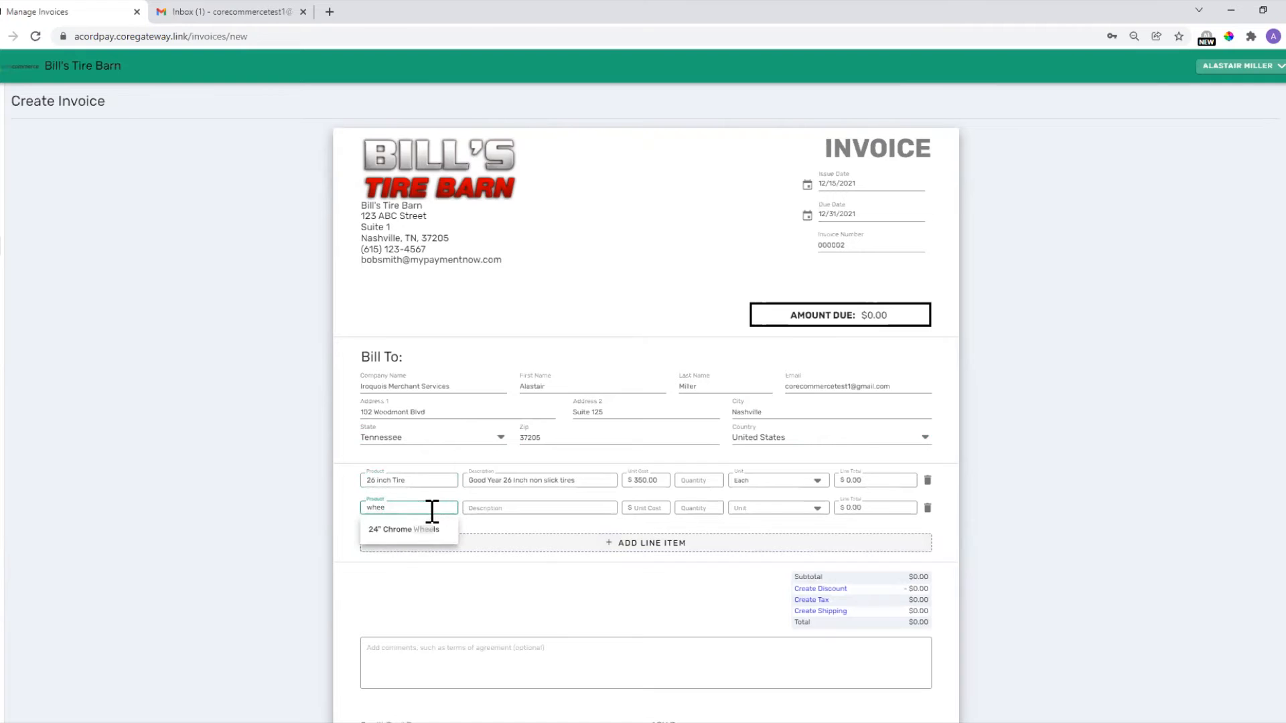
pyautogui.click(404, 531)
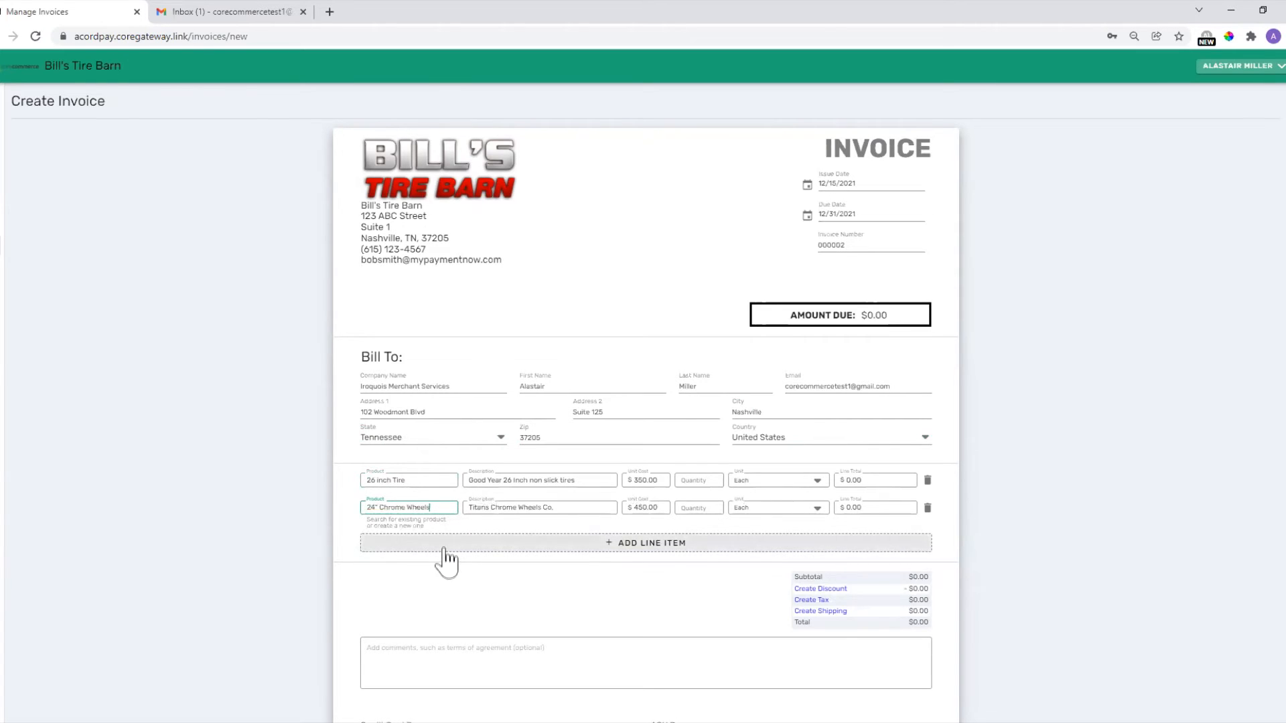
pyautogui.click(444, 551)
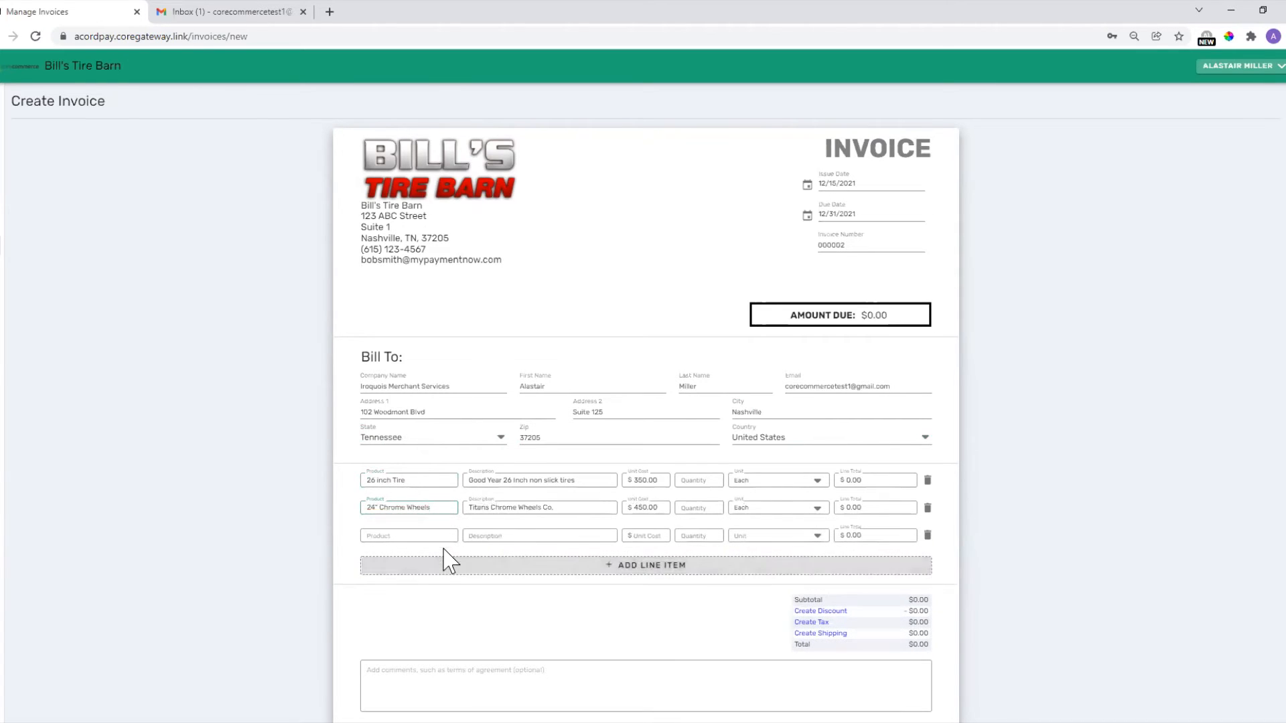
pyautogui.click(386, 533)
pyautogui.write('bol')
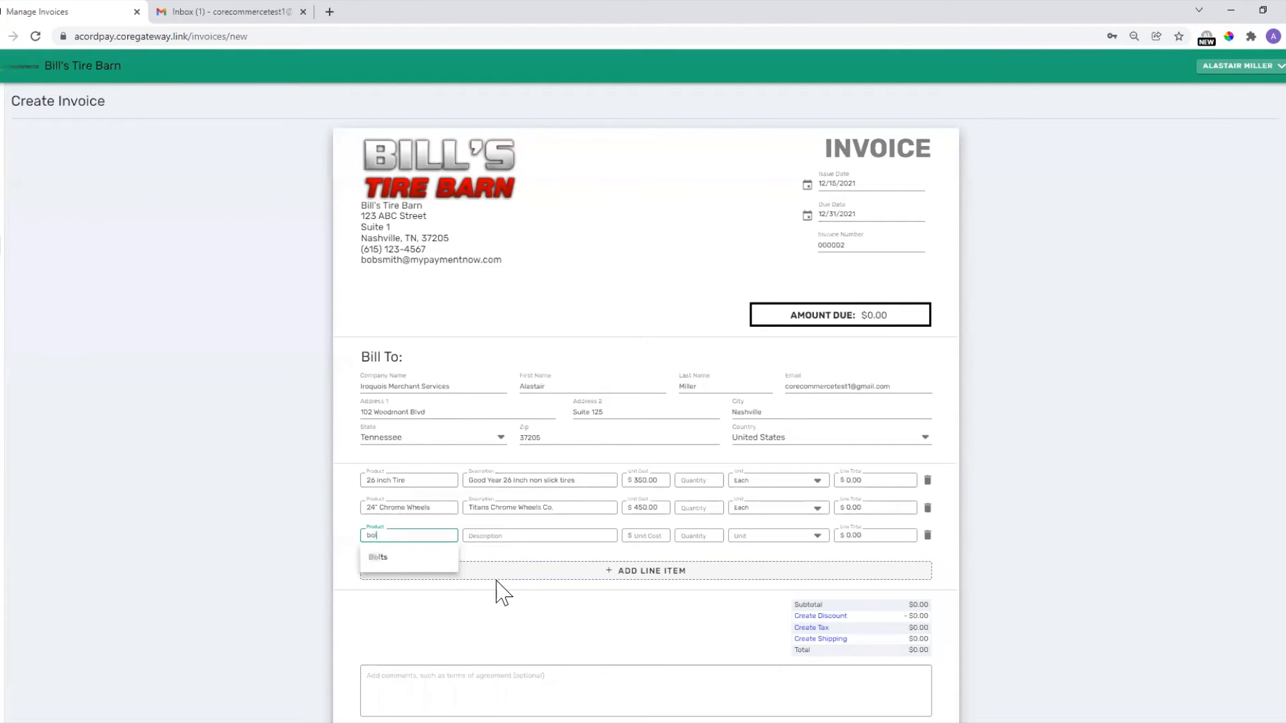
pyautogui.click(382, 562)
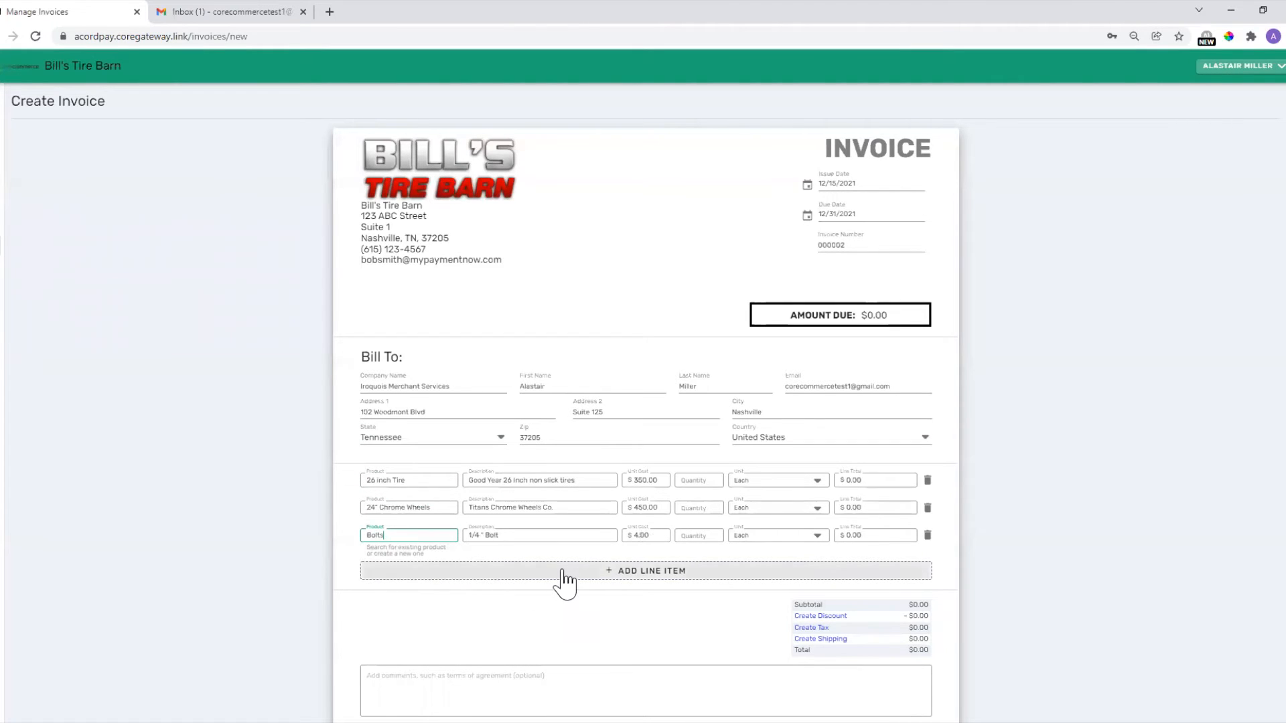
pyautogui.click(509, 572)
pyautogui.click(375, 563)
pyautogui.write('hour')
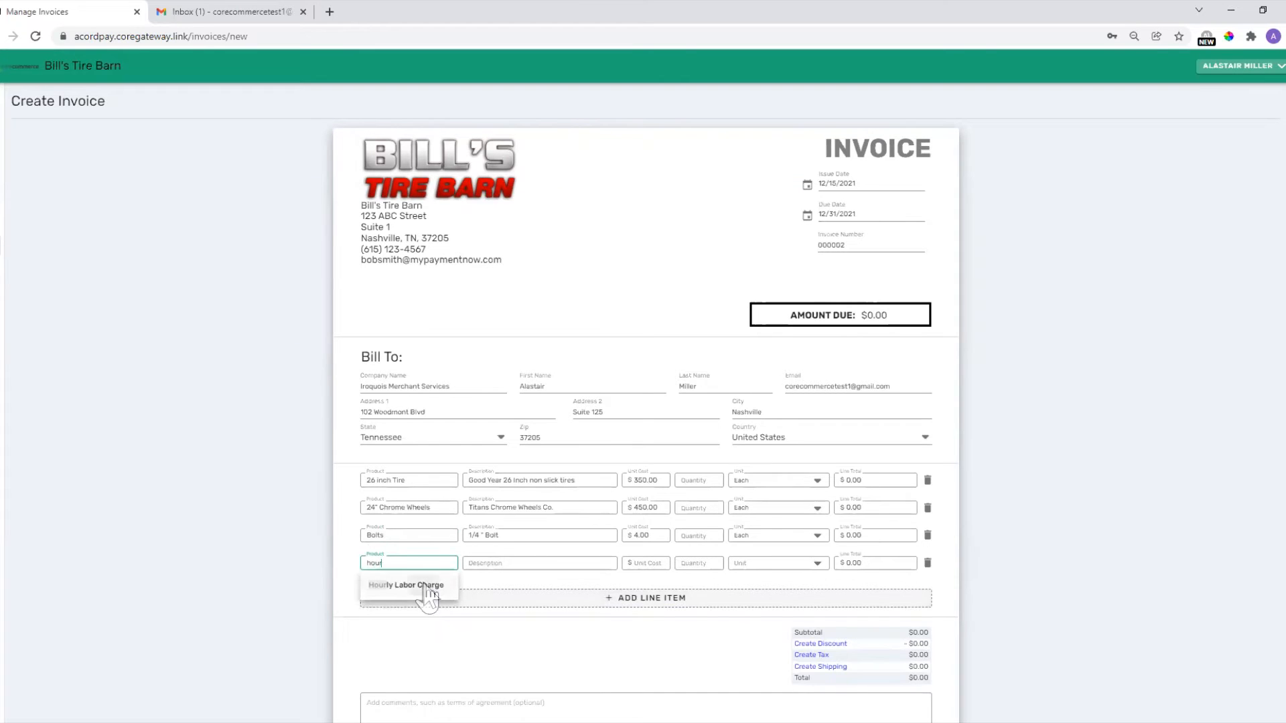
pyautogui.click(428, 586)
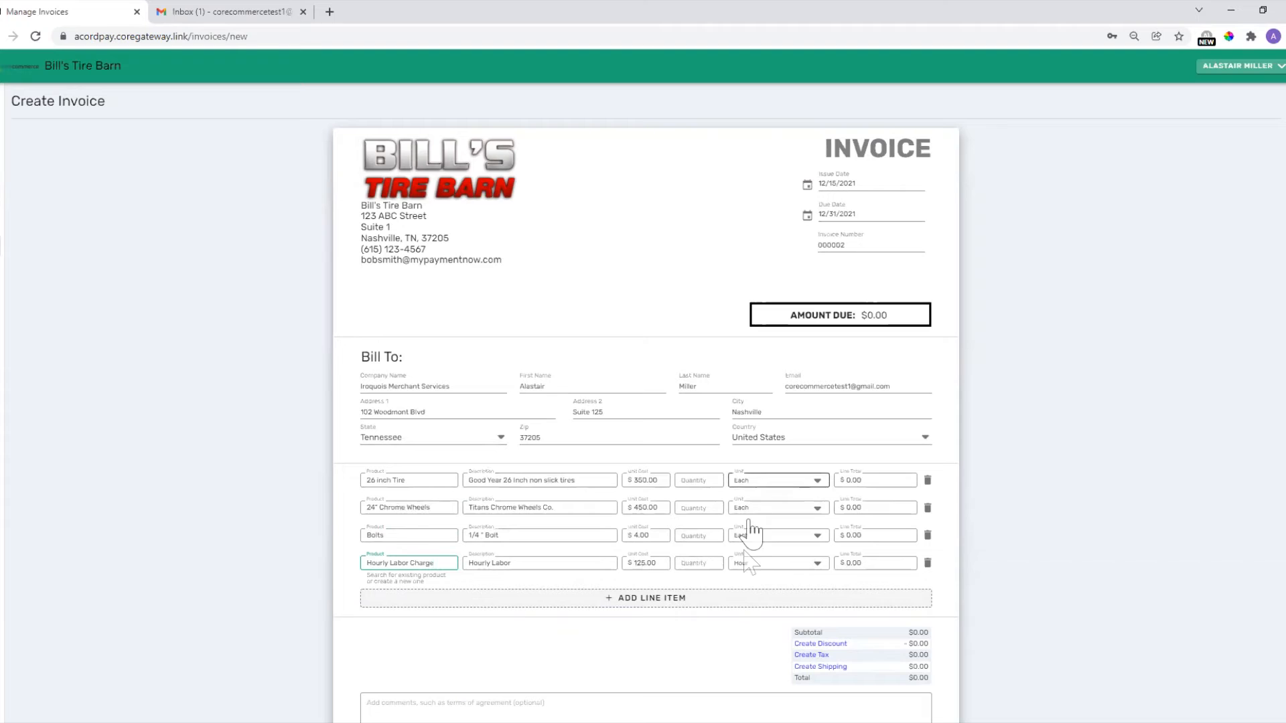
# Keep Hour as the labor unit and enter quantities, including 4 tires and 2 labor hours, for $3,466.00 due.
pyautogui.click(808, 566)
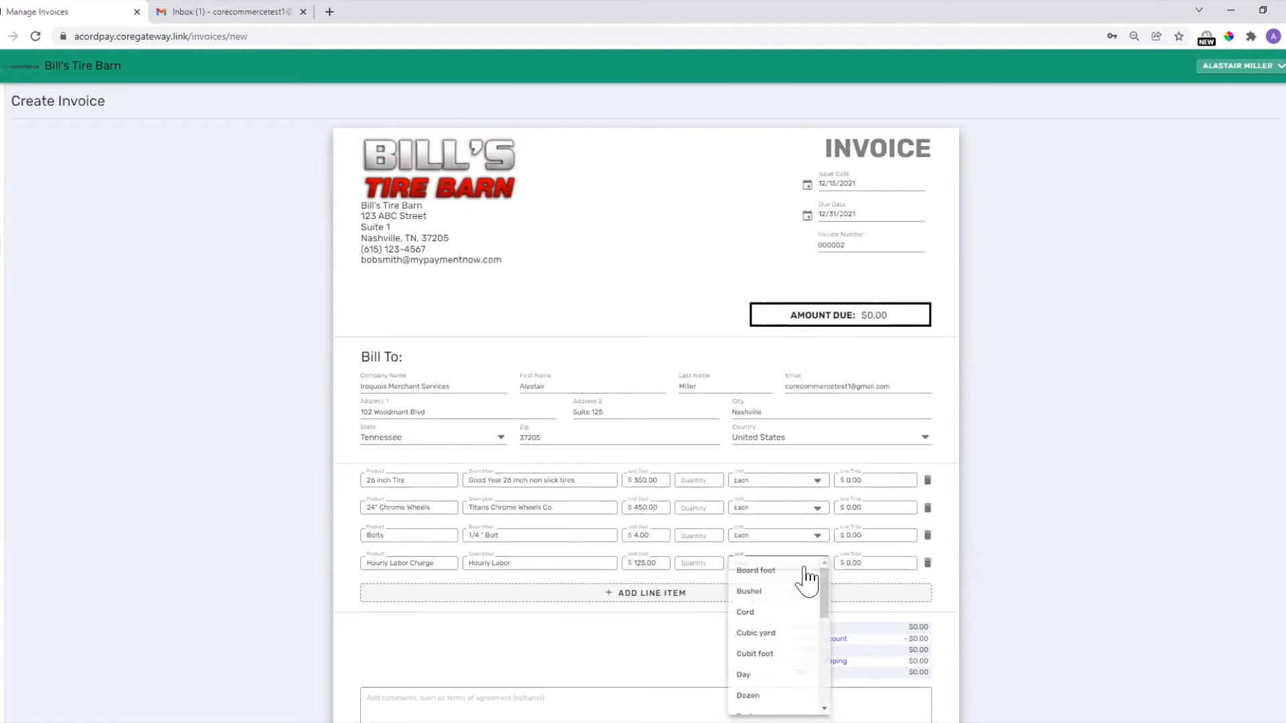
pyautogui.click(1033, 585)
pyautogui.click(716, 481)
pyautogui.write('4')
pyautogui.click(703, 506)
pyautogui.write('4')
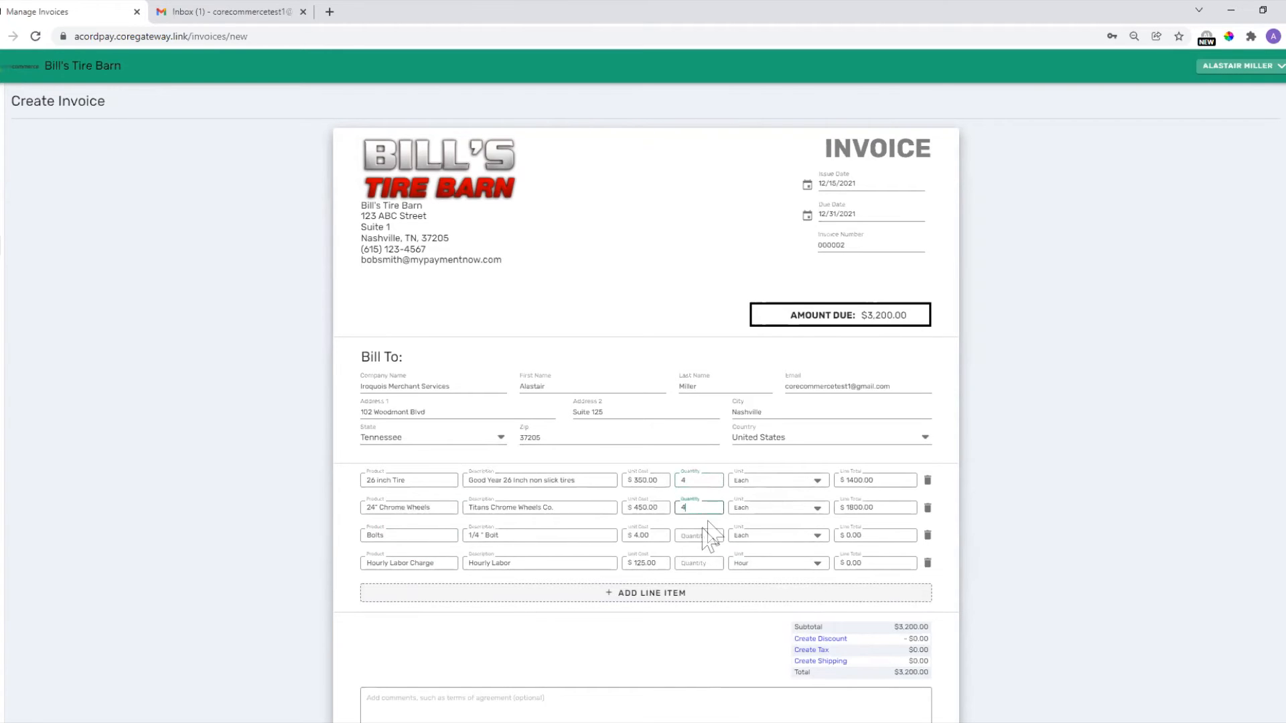
pyautogui.write('4')
pyautogui.click(705, 561)
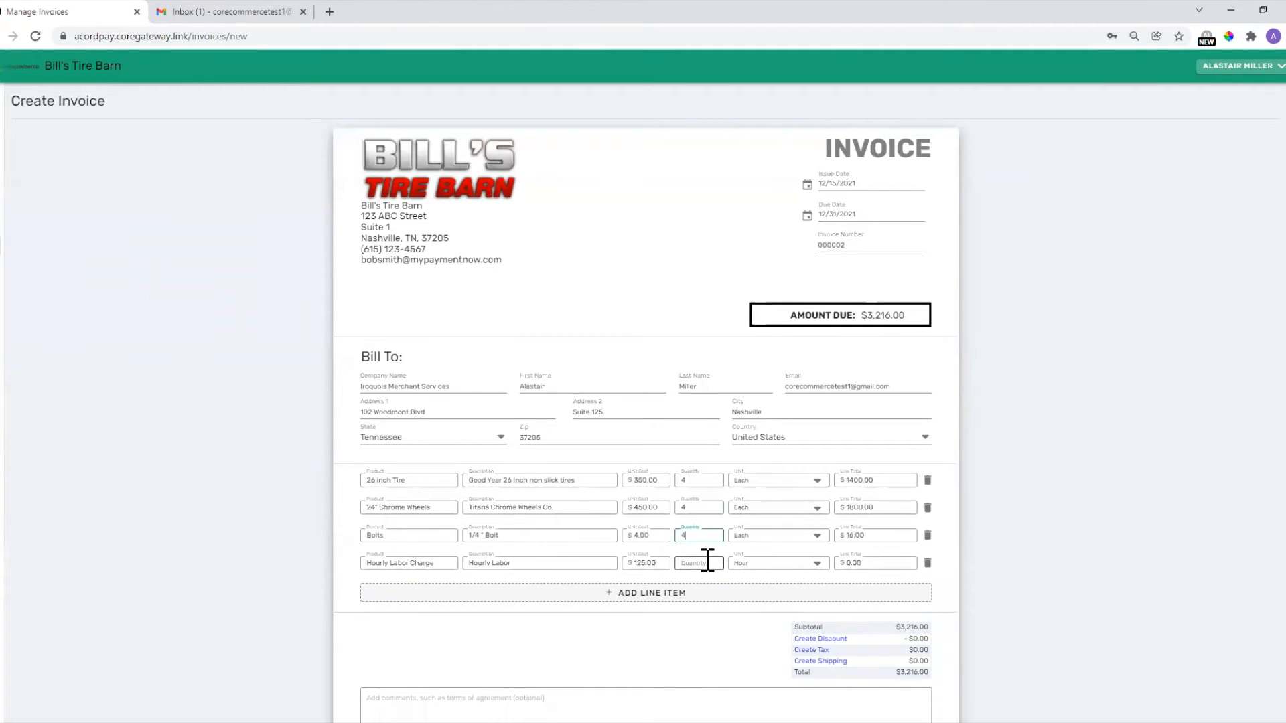
pyautogui.write('2')
pyautogui.click(1032, 554)
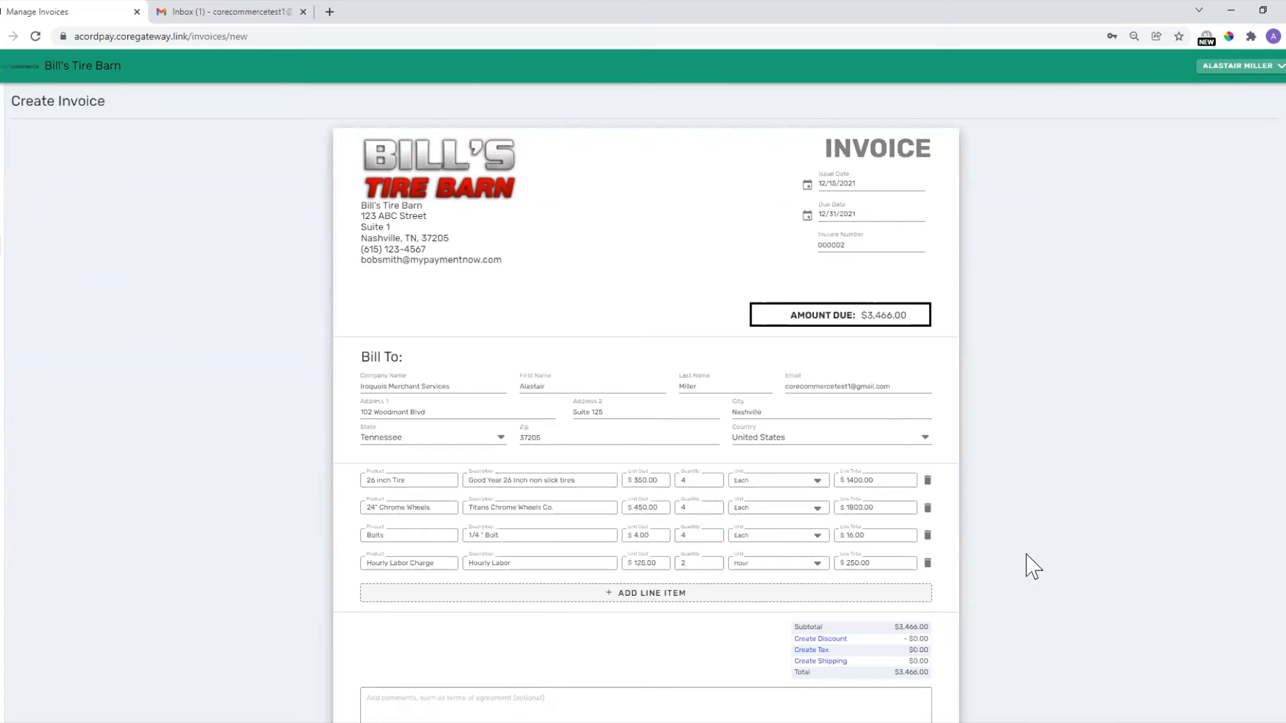
pyautogui.moveTo(791, 314); pyautogui.dragTo(930, 321)
pyautogui.click(1032, 339)
pyautogui.scroll(-2, 944, 483)
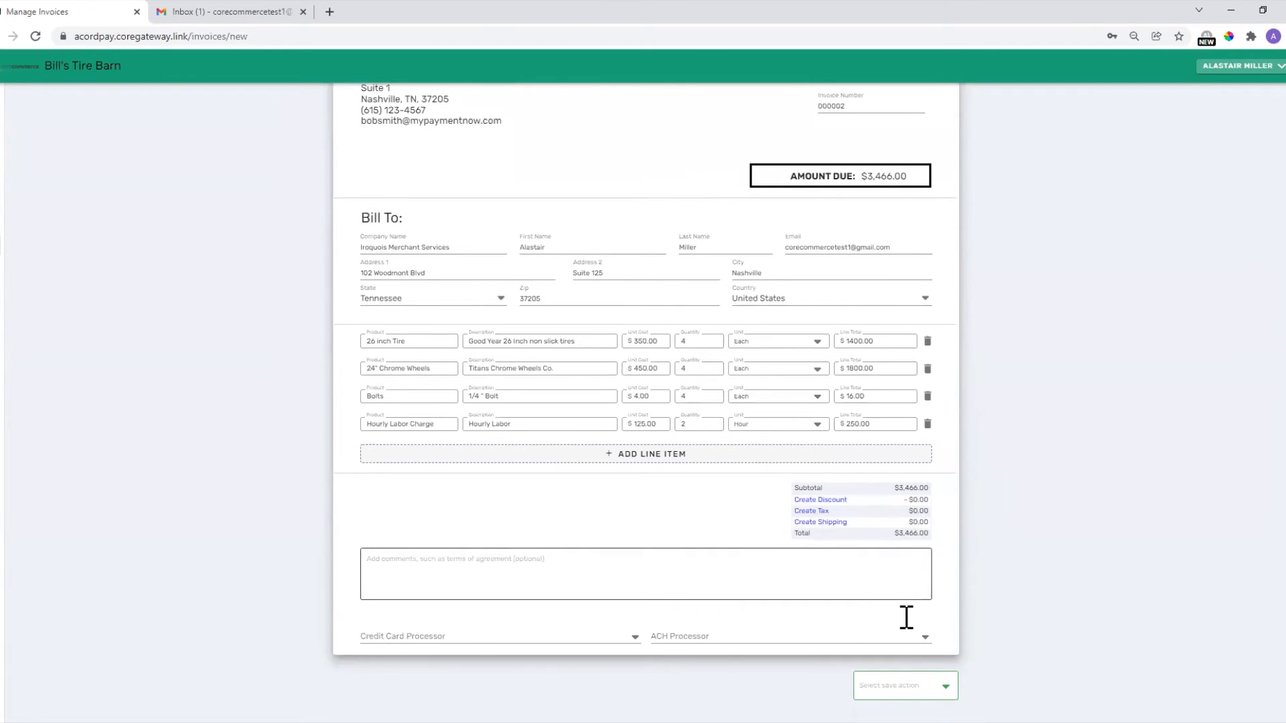
pyautogui.scroll(1, 911, 586)
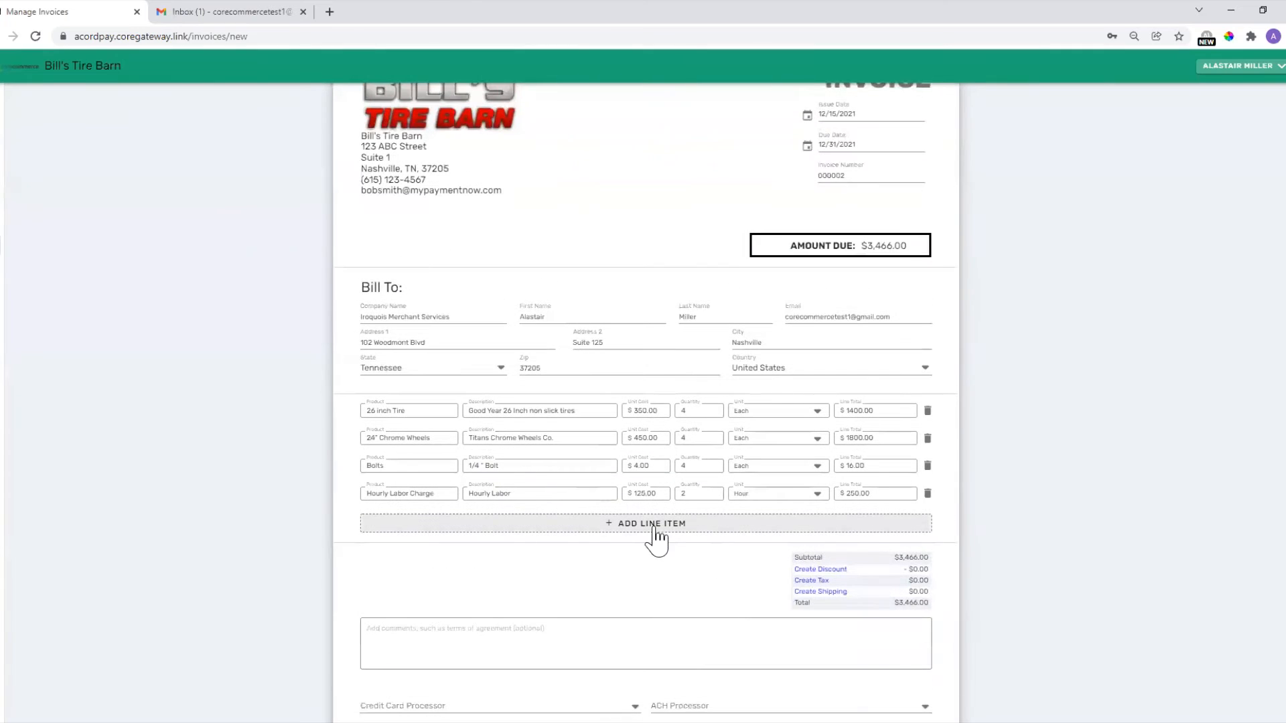
# Add an Added Service line 'Added Work for the weekend' at $500 for 1 Hour.
pyautogui.click(412, 531)
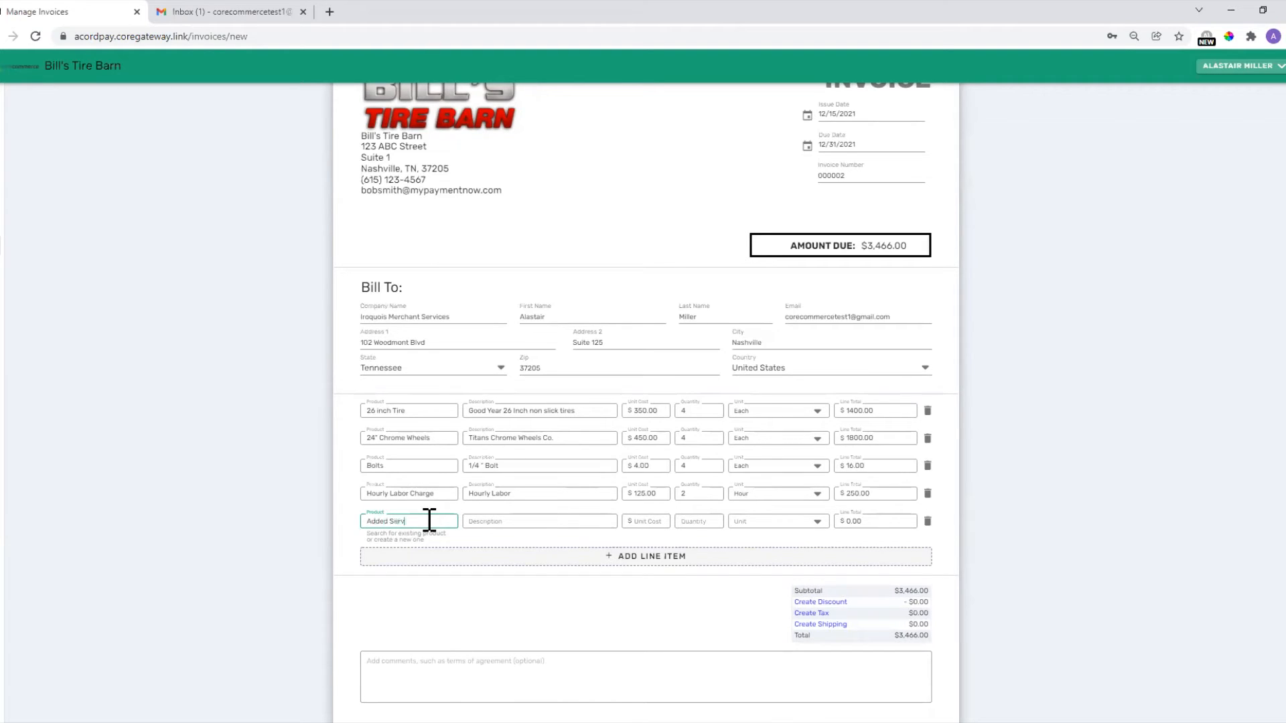
pyautogui.press('Tab')
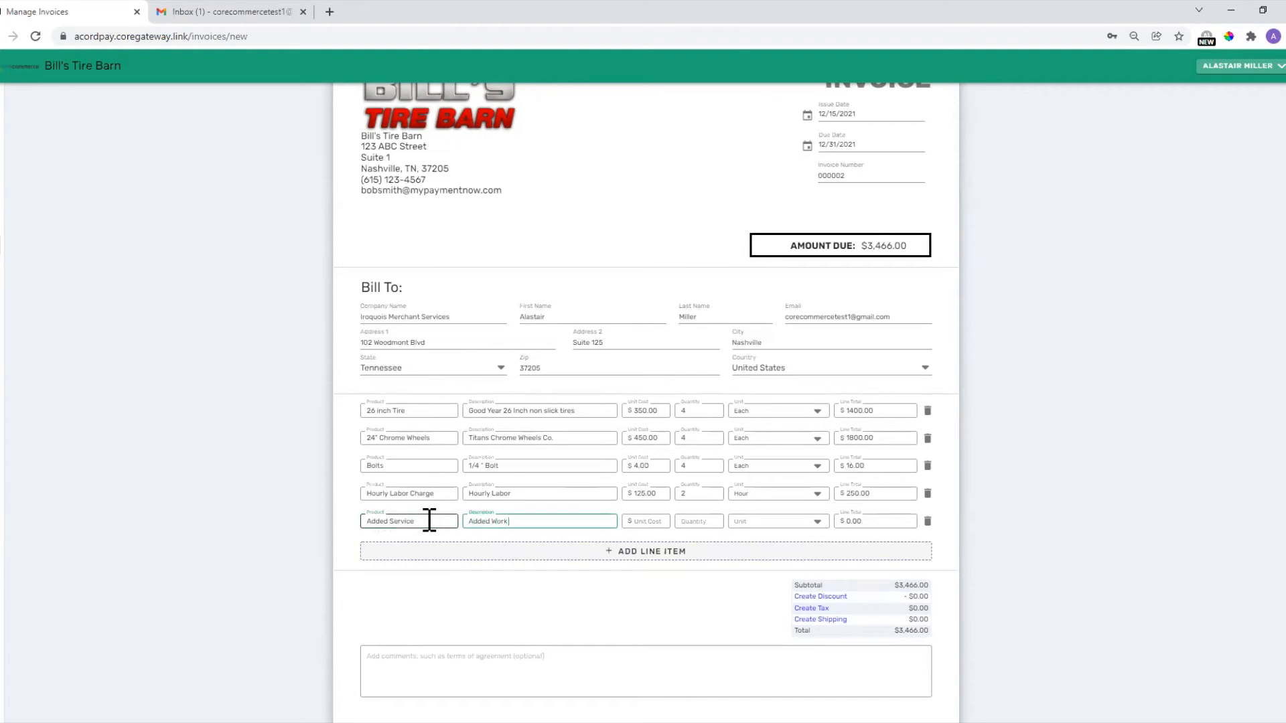
pyautogui.write('Added Work for the weekend')
pyautogui.press('Tab')
pyautogui.press('Tab')
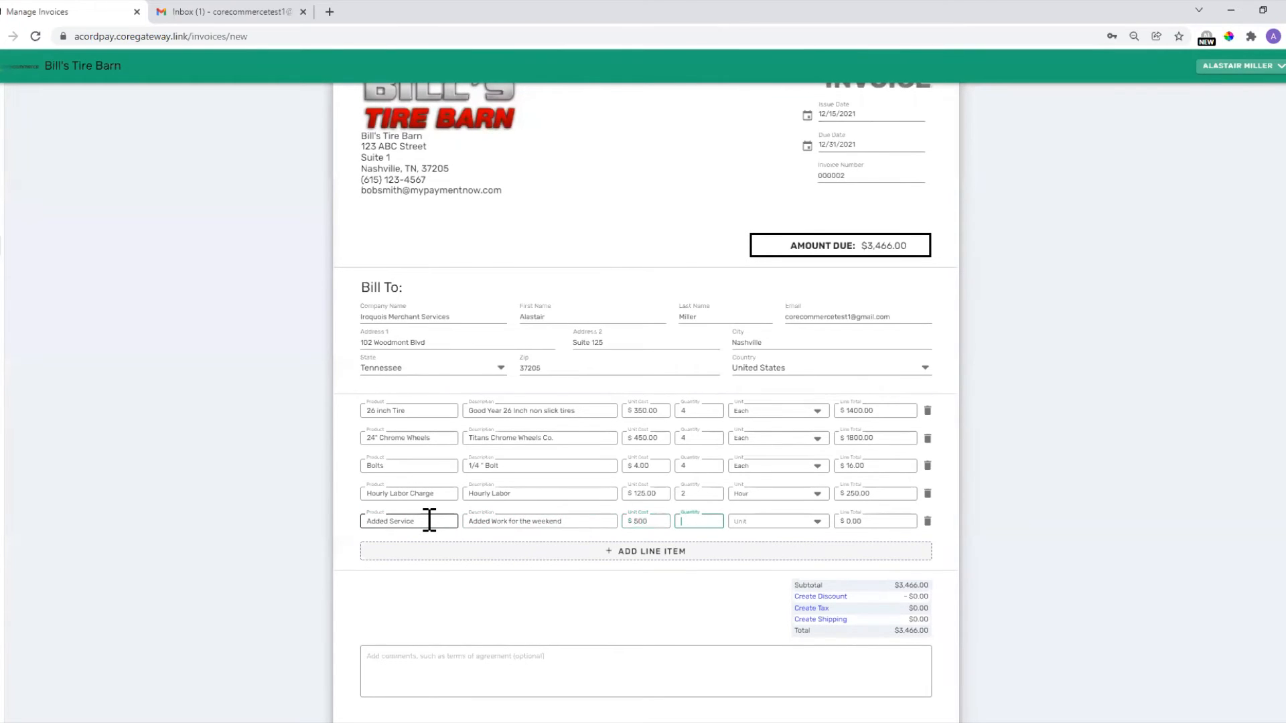
pyautogui.click(771, 524)
pyautogui.scroll(-3, 770, 533)
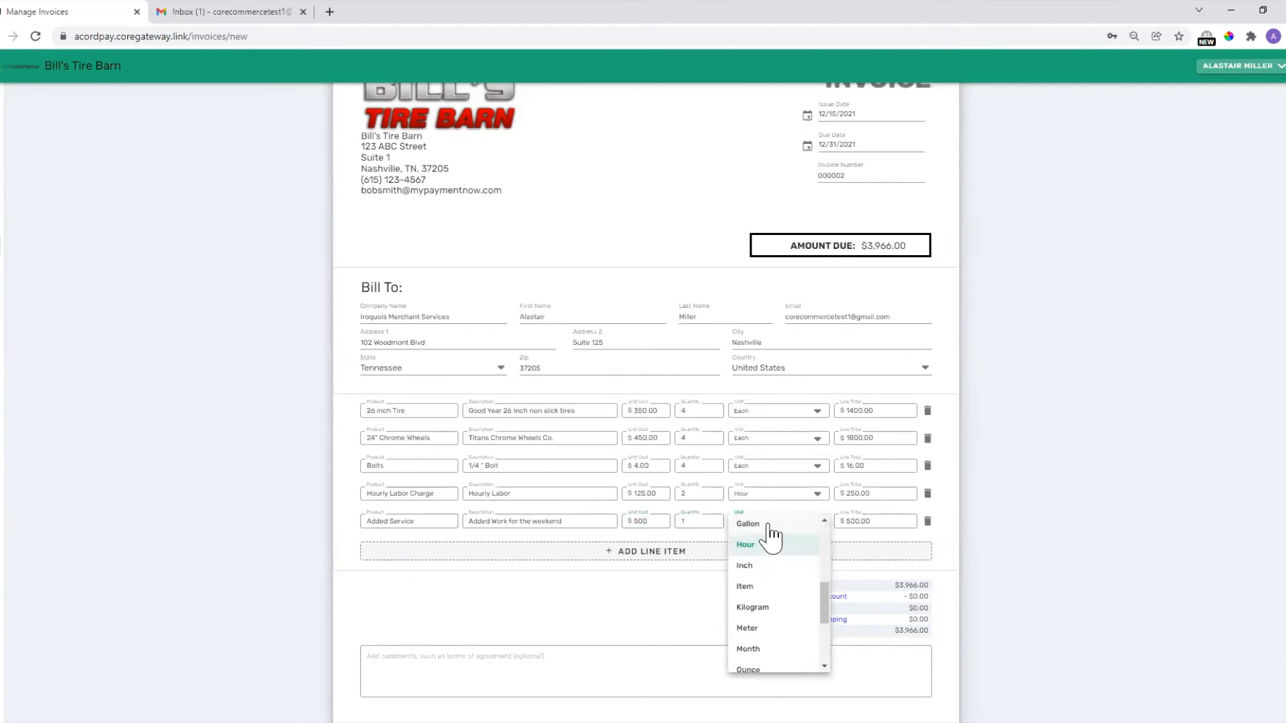
pyautogui.click(762, 551)
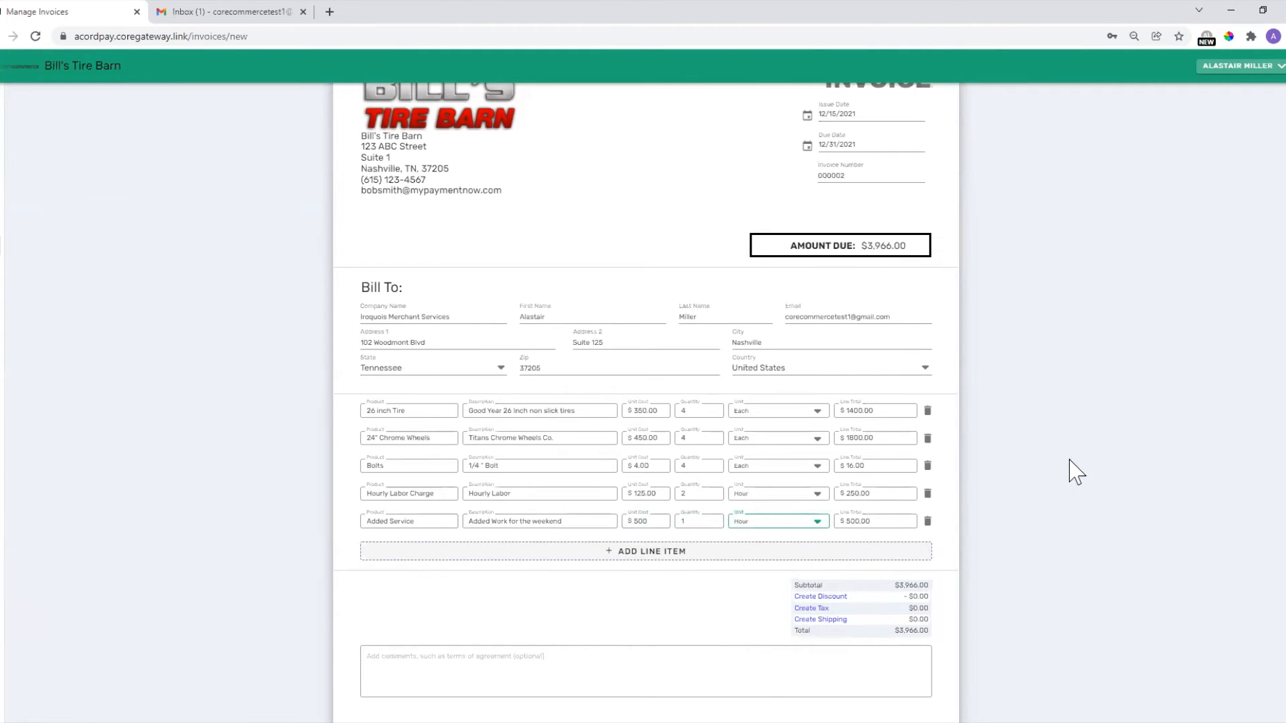
pyautogui.scroll(-1, 650, 588)
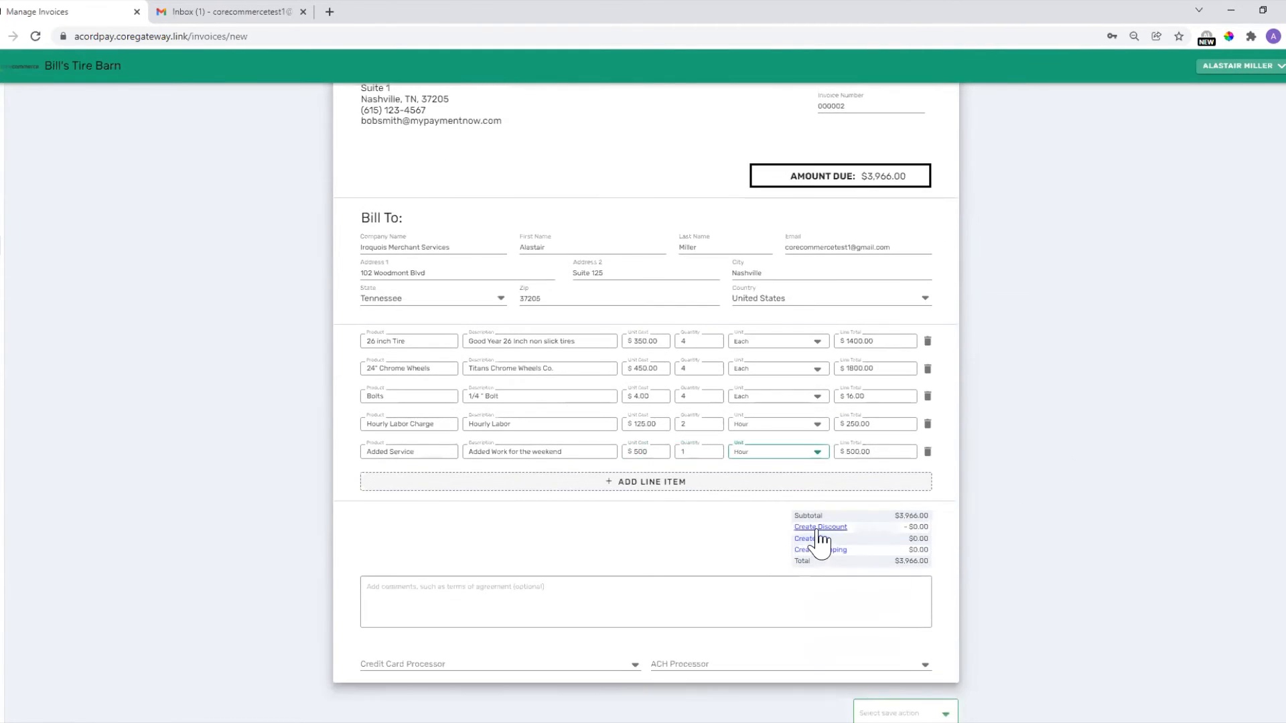
# Apply a 10% discount and 9.25% tax to the invoice.
pyautogui.click(819, 528)
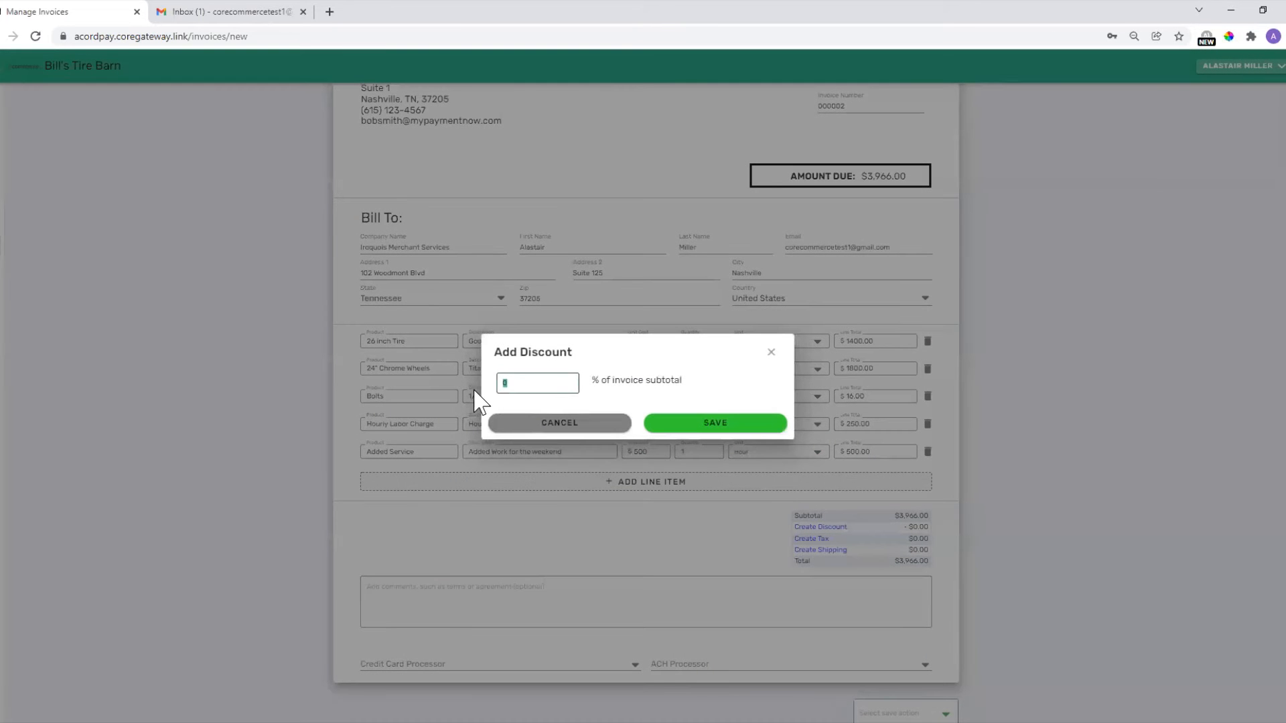
pyautogui.write('1')
pyautogui.click(674, 423)
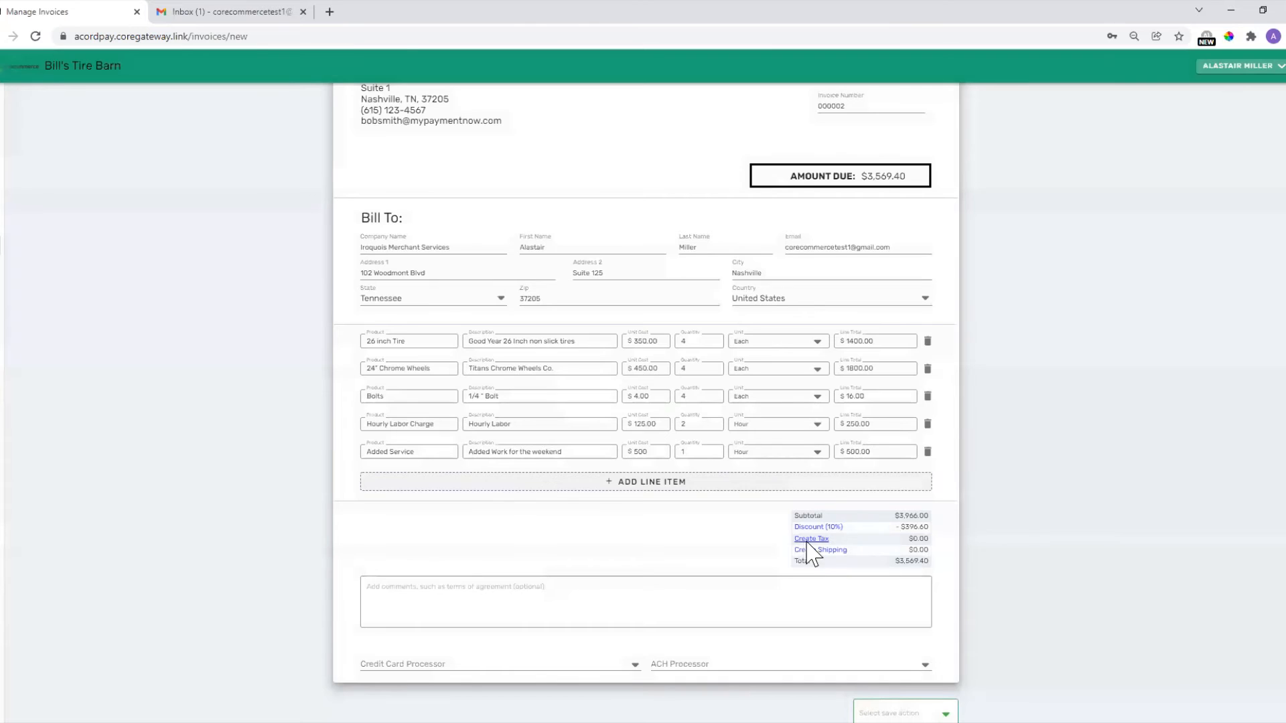
pyautogui.click(810, 540)
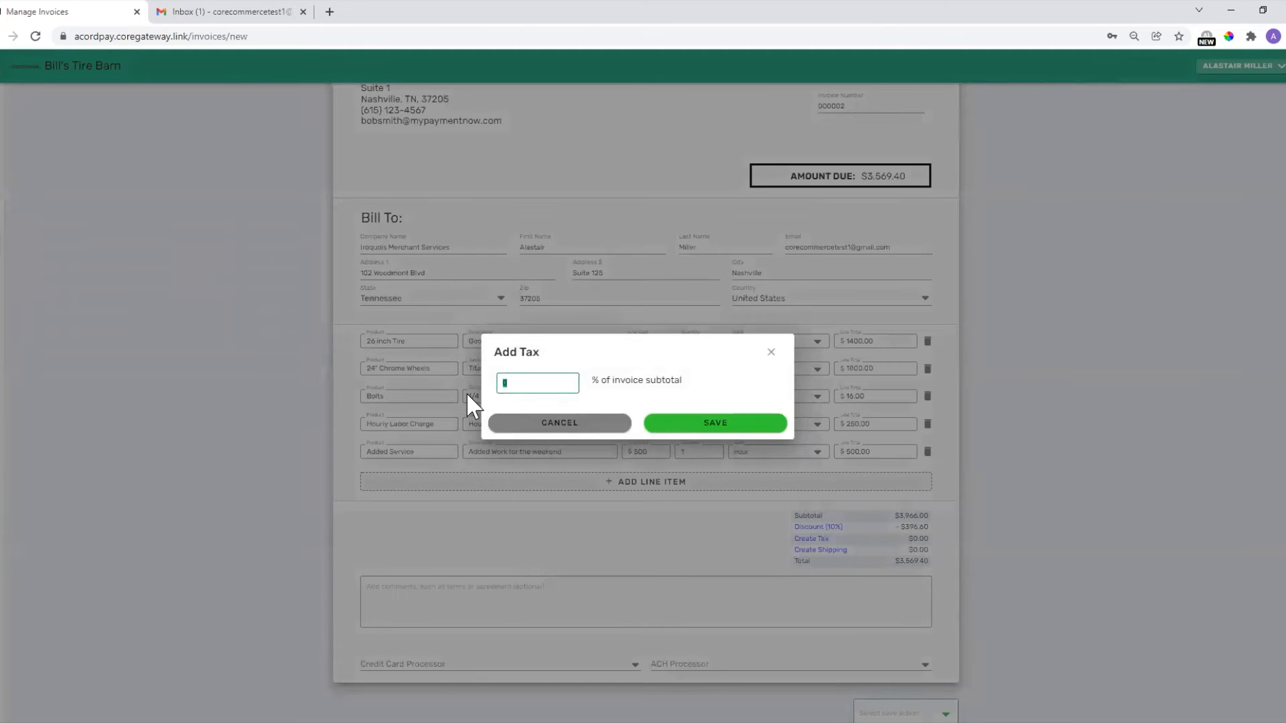
pyautogui.write('9.25')
pyautogui.click(710, 439)
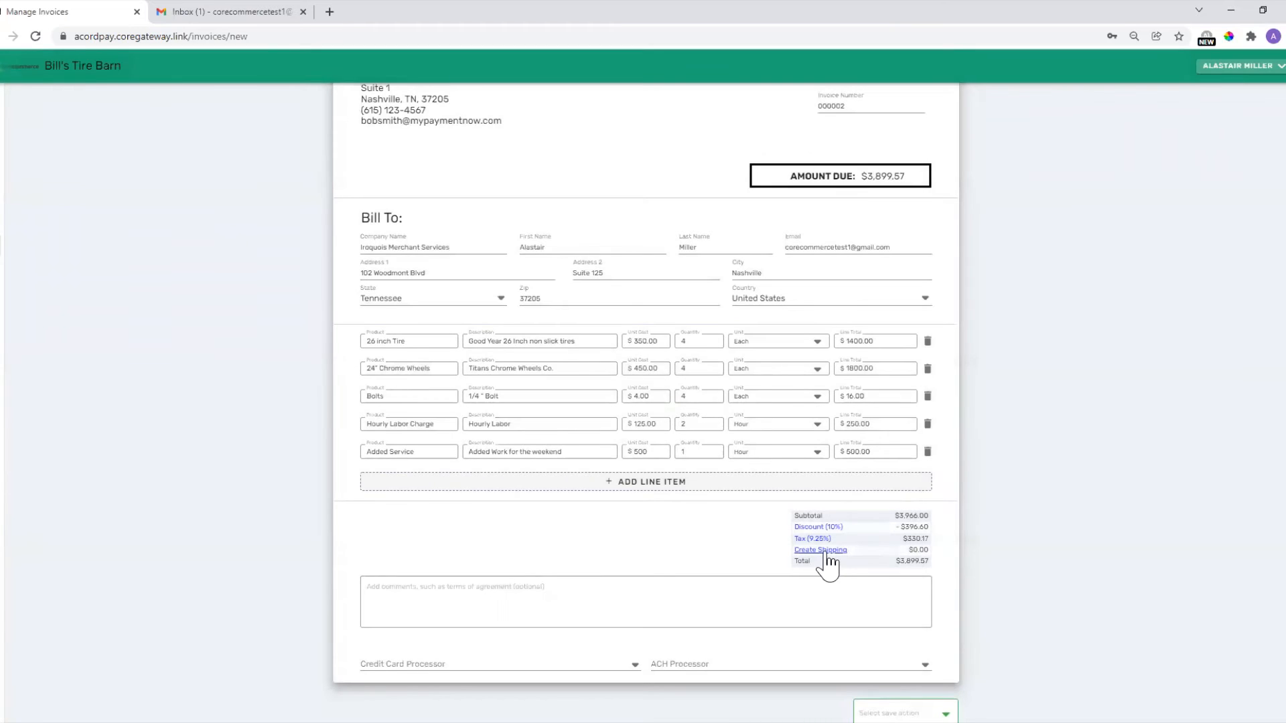
# Add a $25 shipping charge so the amount due becomes $3,924.57.
pyautogui.click(825, 552)
pyautogui.click(522, 377)
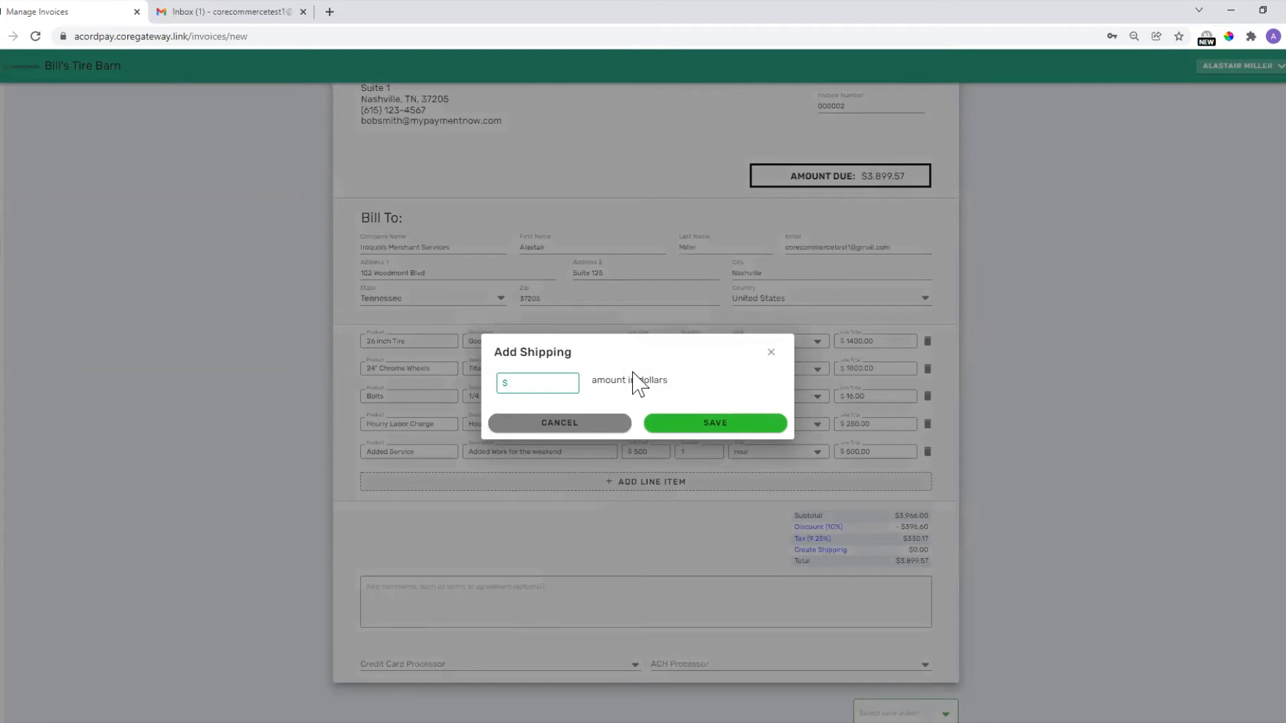
pyautogui.click(682, 426)
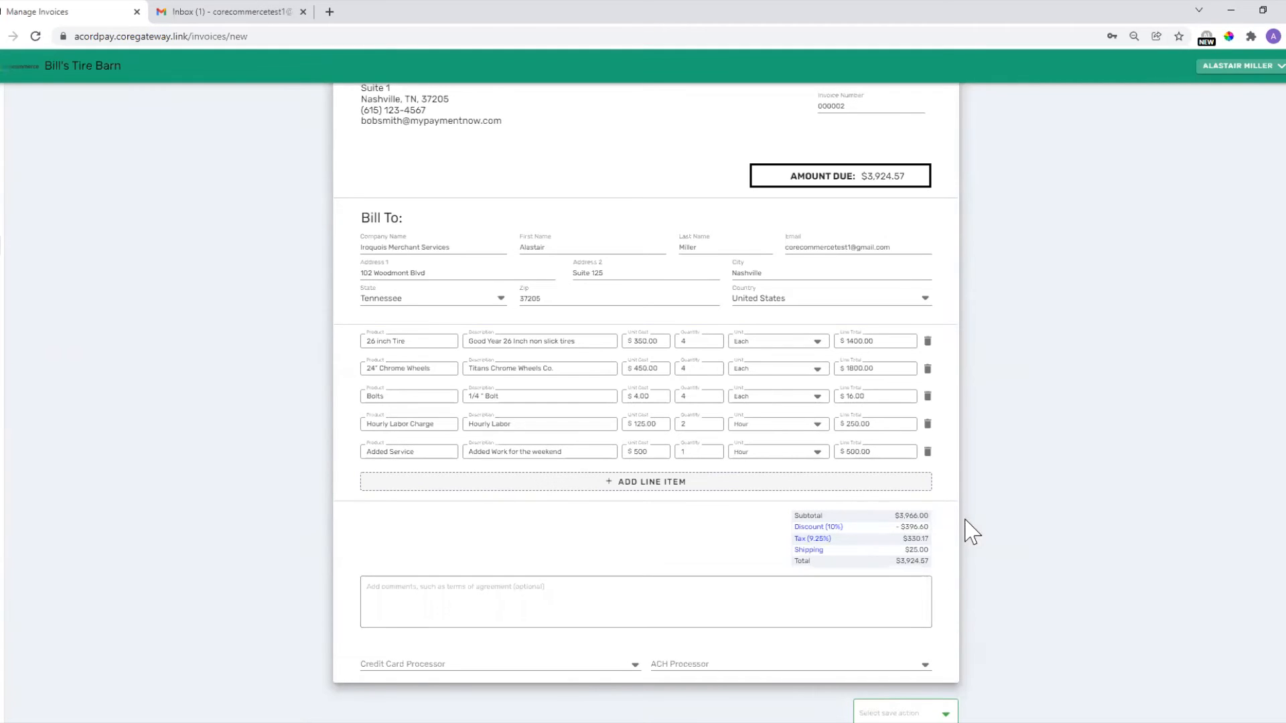
pyautogui.scroll(1, 968, 527)
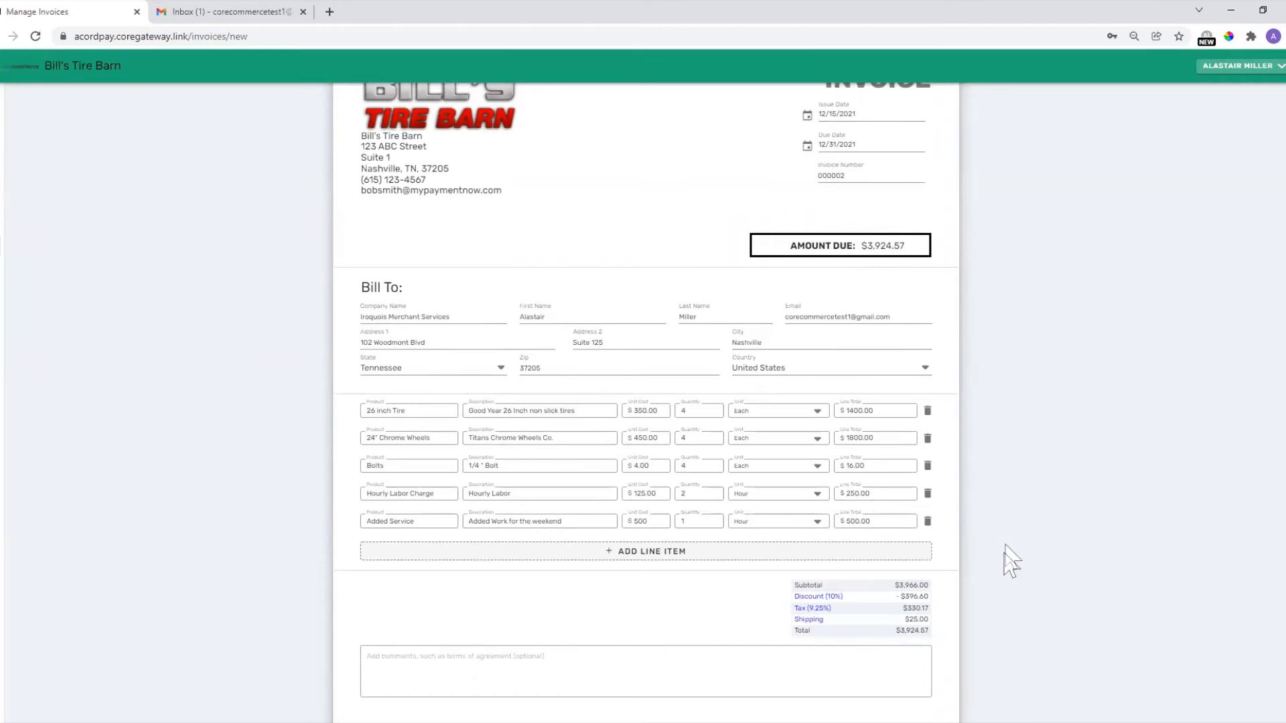
pyautogui.scroll(-2, 918, 402)
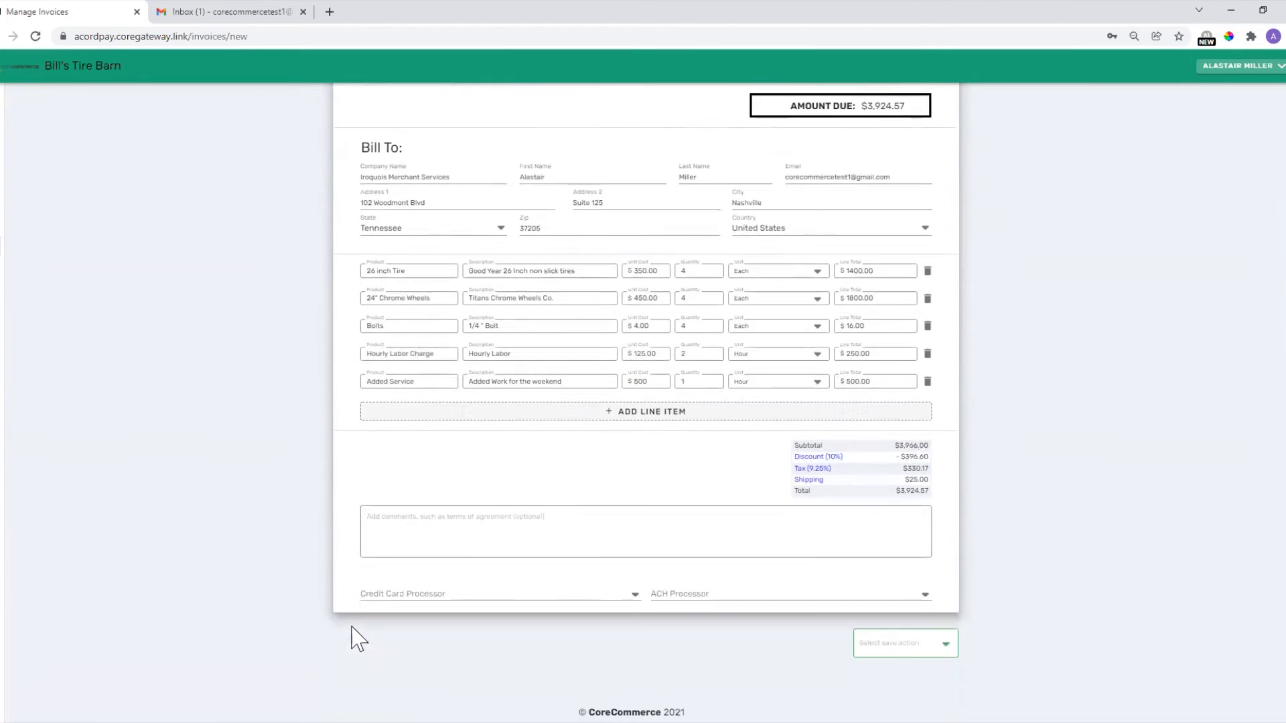
# Write the 'Please pay ASAP' note in the invoice comment.
pyautogui.click(415, 514)
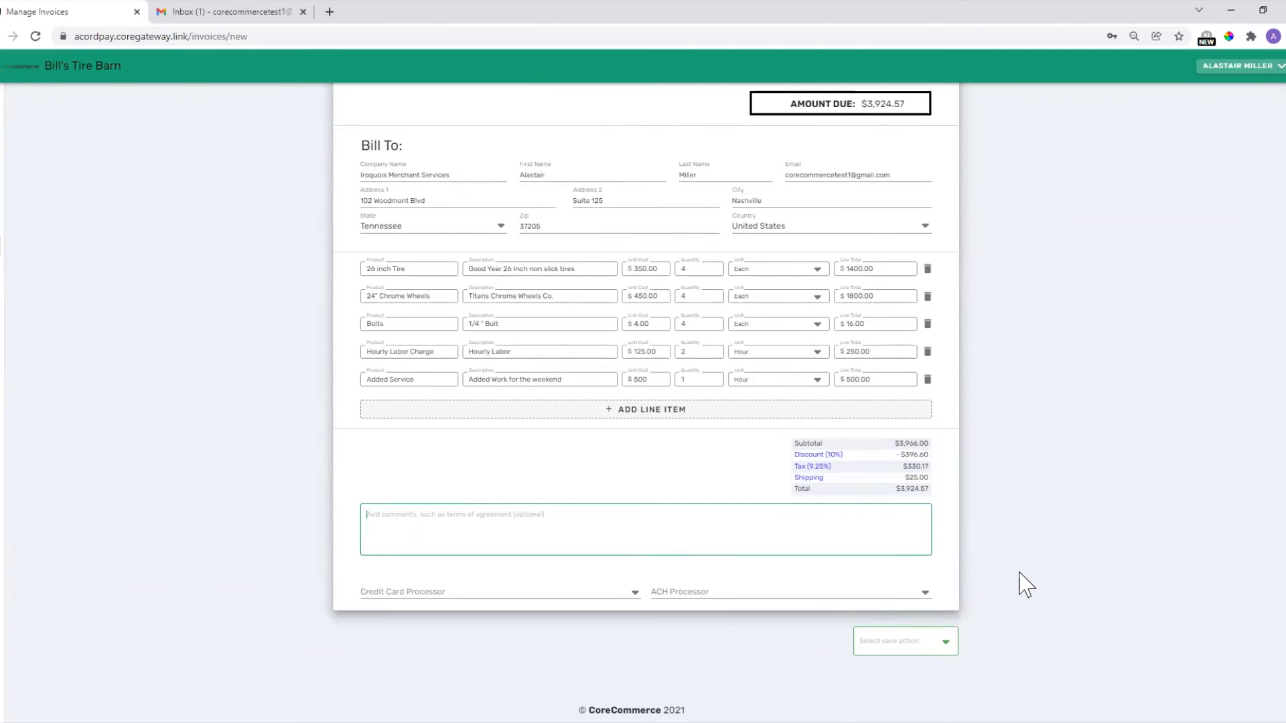
pyautogui.write('PLease pay ASAP')
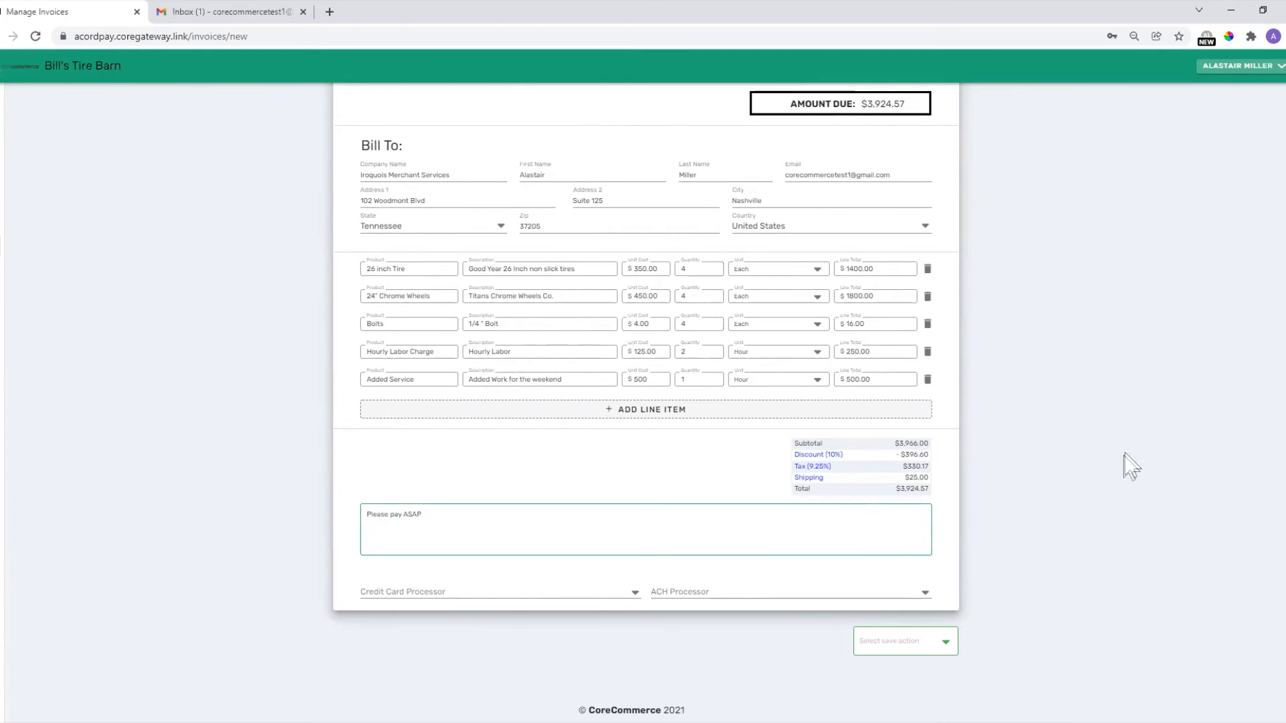
pyautogui.scroll(3, 1129, 472)
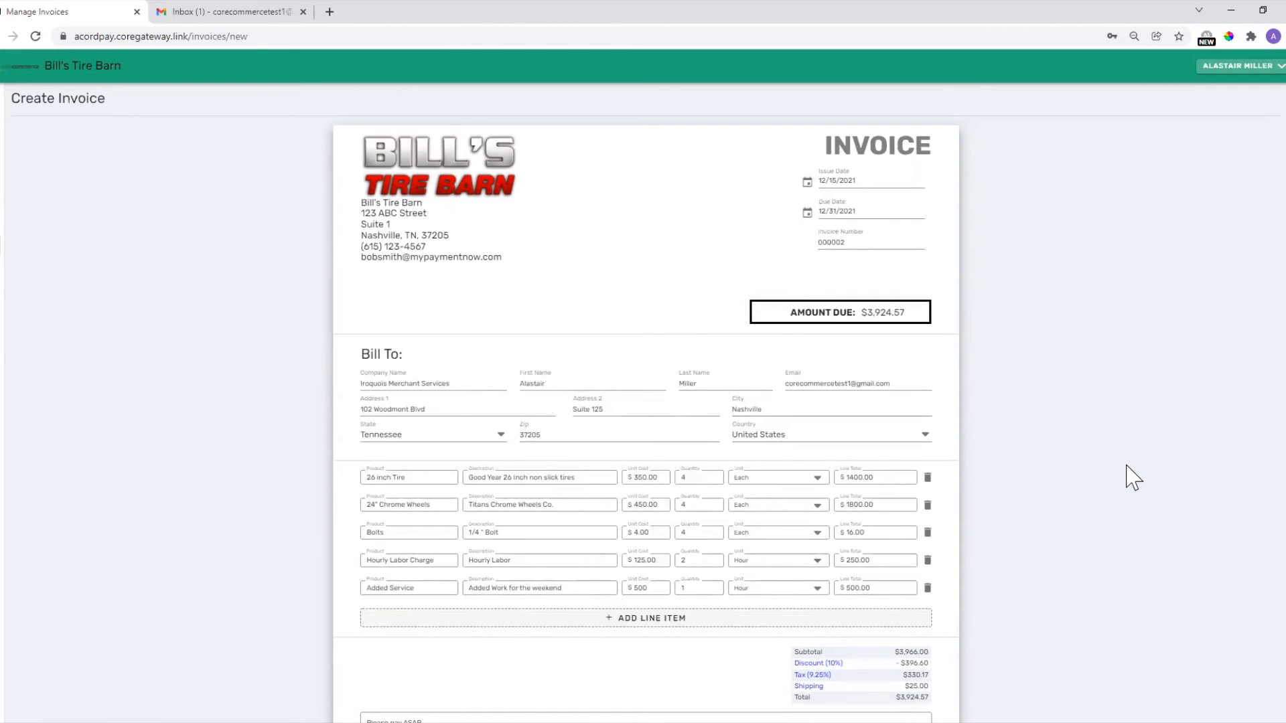
pyautogui.scroll(-3, 1073, 511)
# Set Elavon as the credit card processor and Electronic Check as the ACH processor.
pyautogui.click(485, 595)
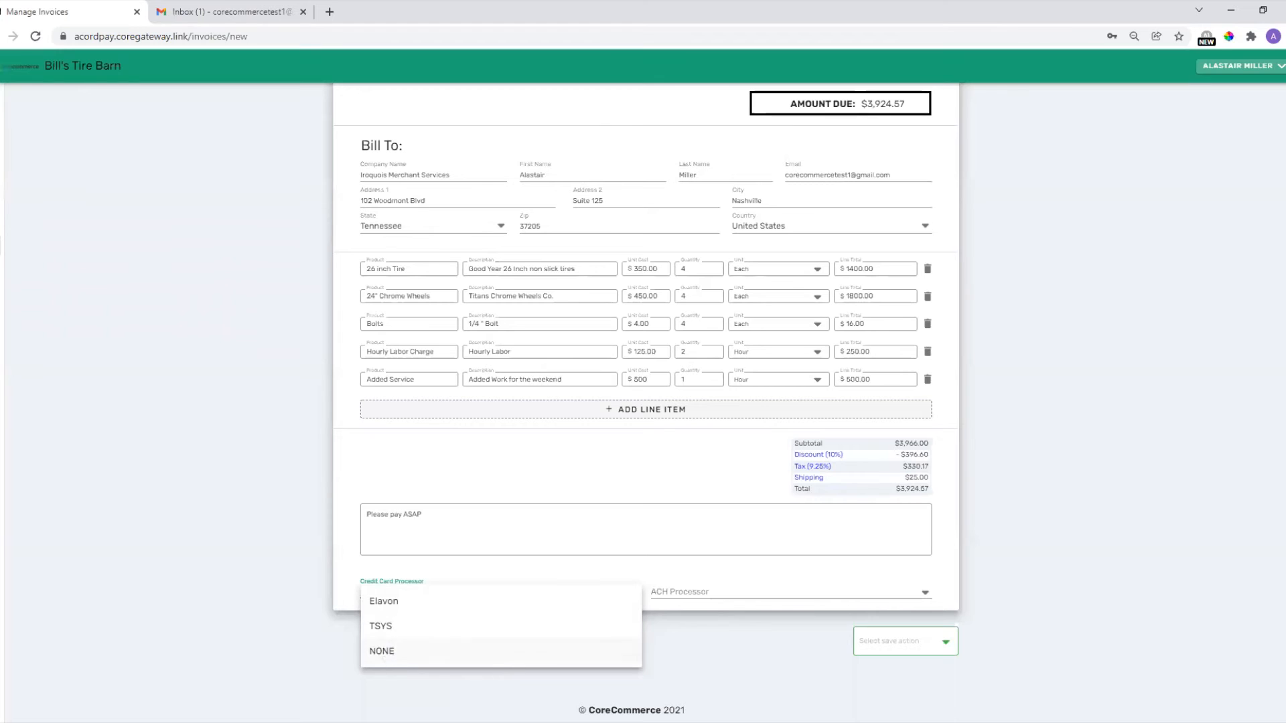
pyautogui.click(381, 605)
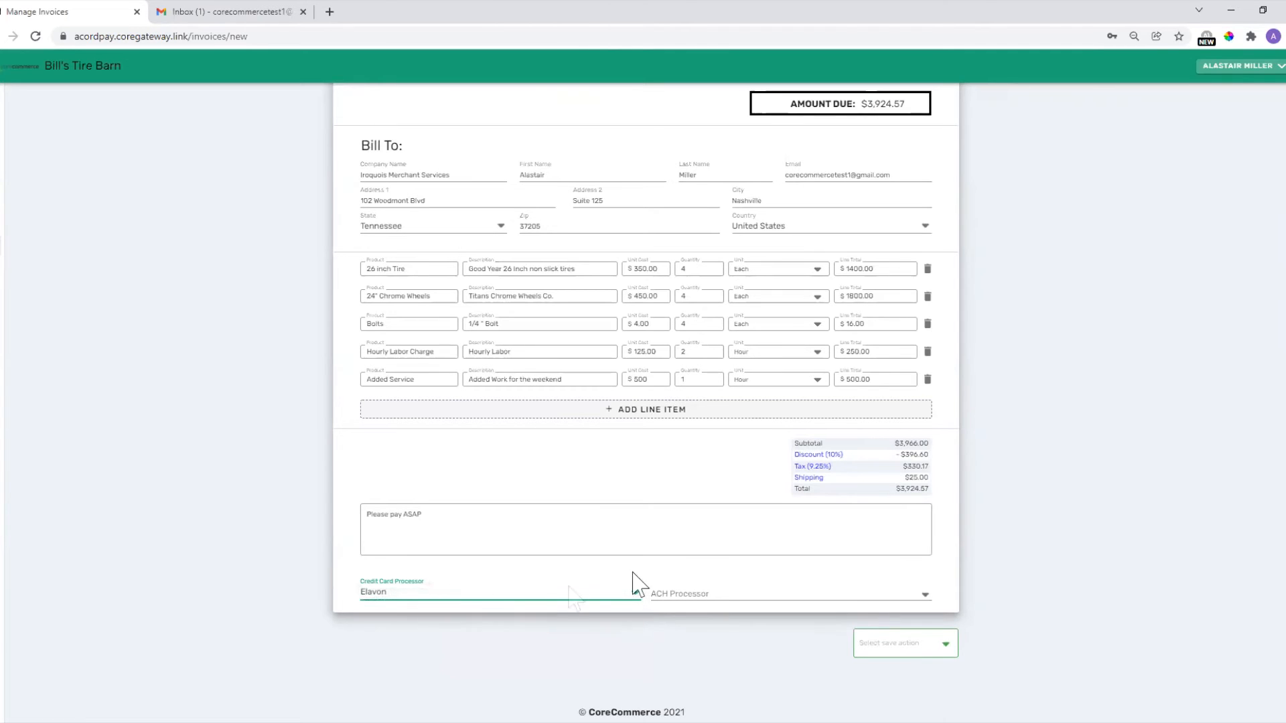
pyautogui.click(699, 595)
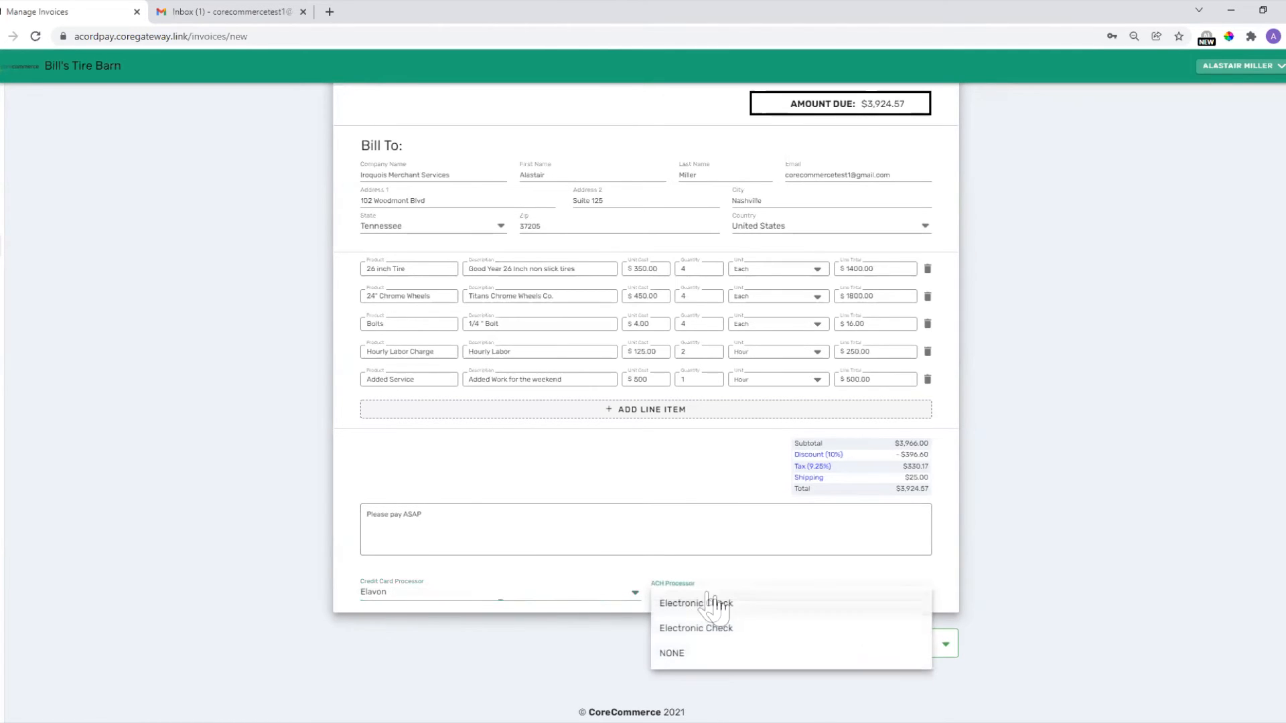
pyautogui.click(750, 611)
pyautogui.scroll(3, 990, 496)
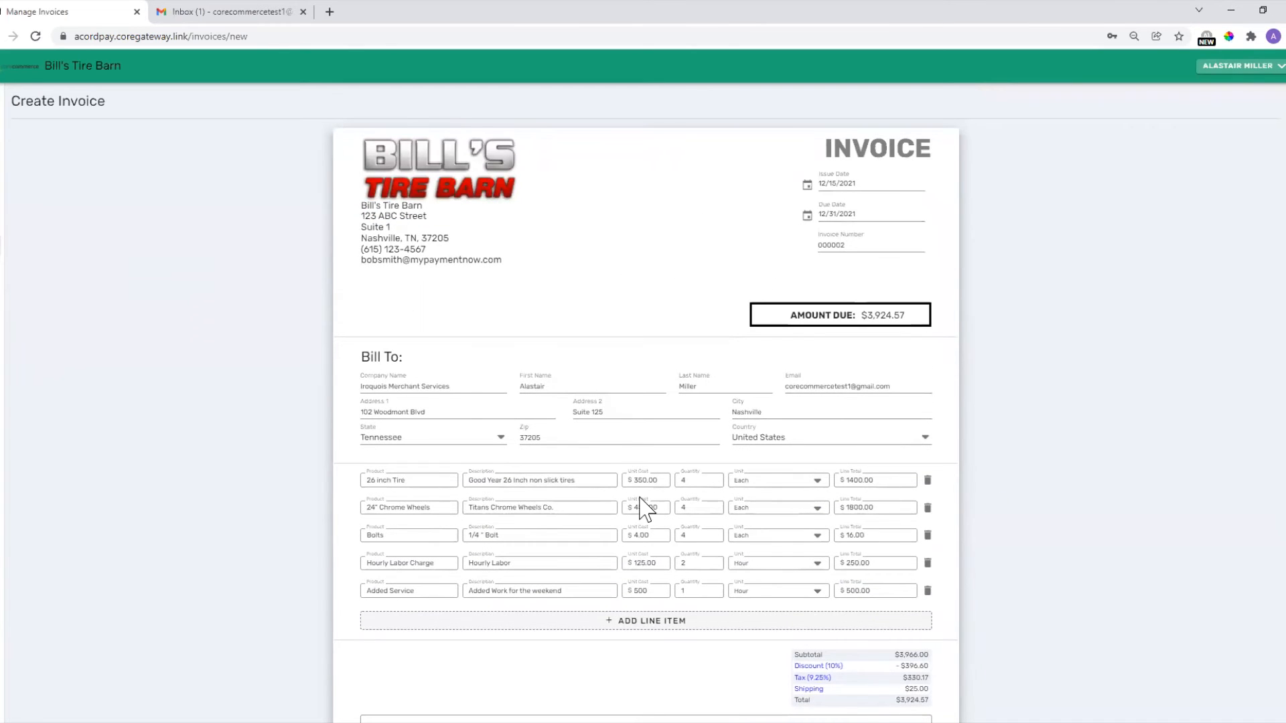
pyautogui.scroll(-3, 637, 407)
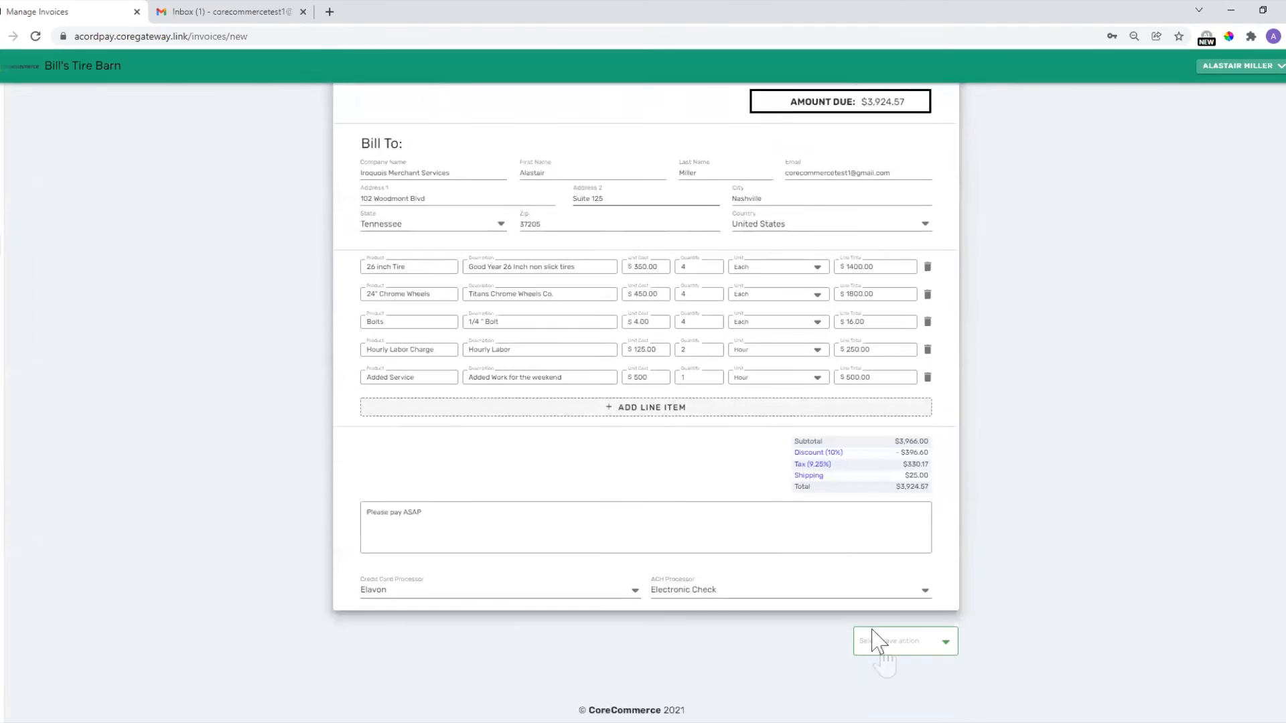
# Save invoice 000002 and send it to the customer.
pyautogui.click(917, 657)
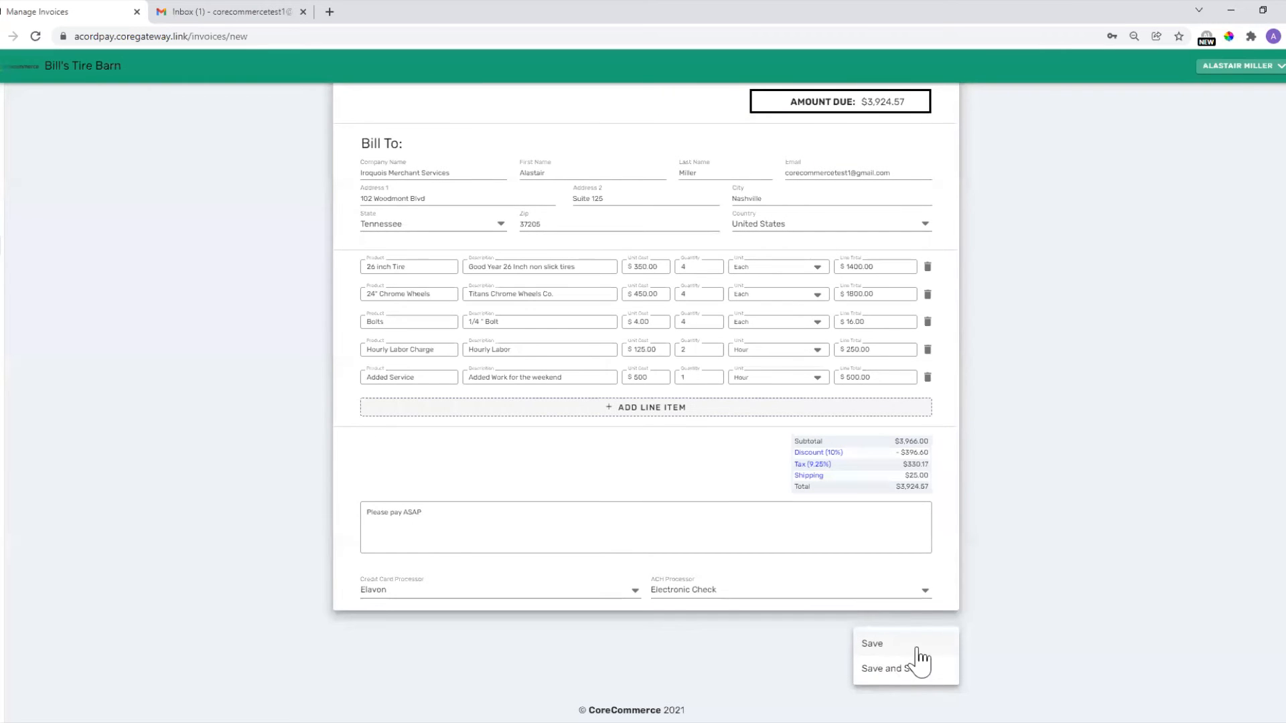
pyautogui.click(883, 669)
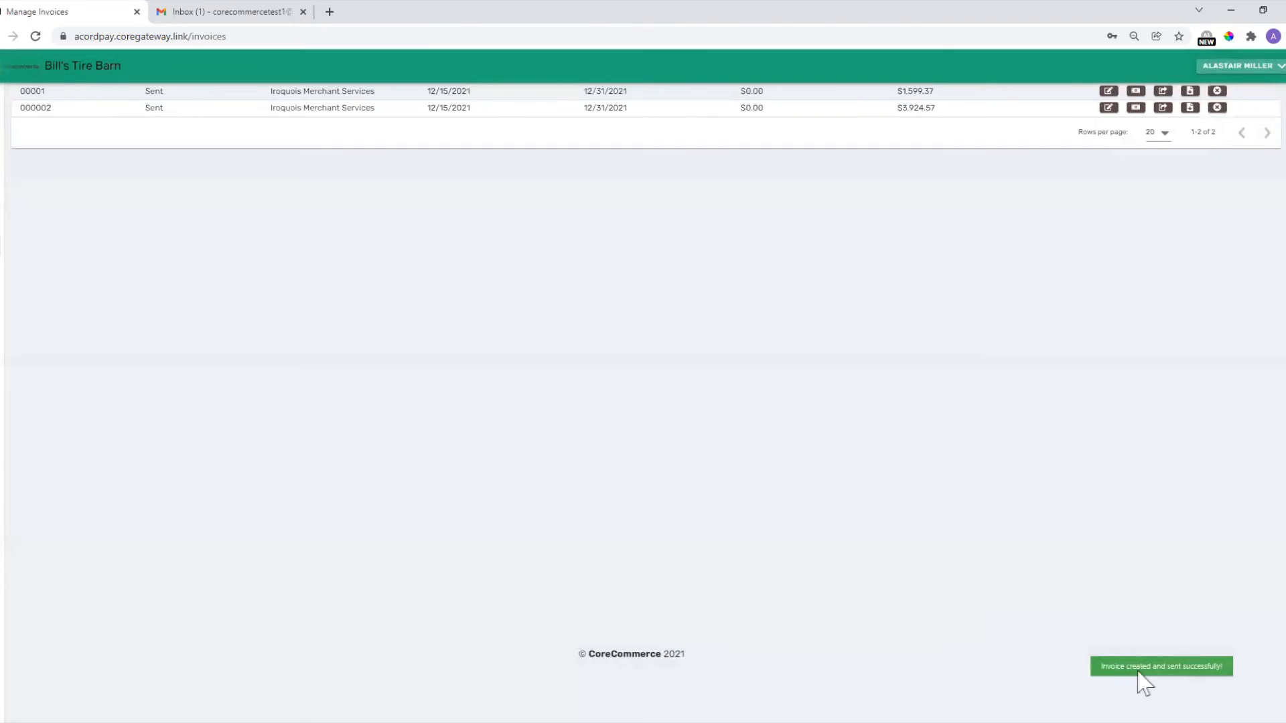
pyautogui.scroll(1, 945, 432)
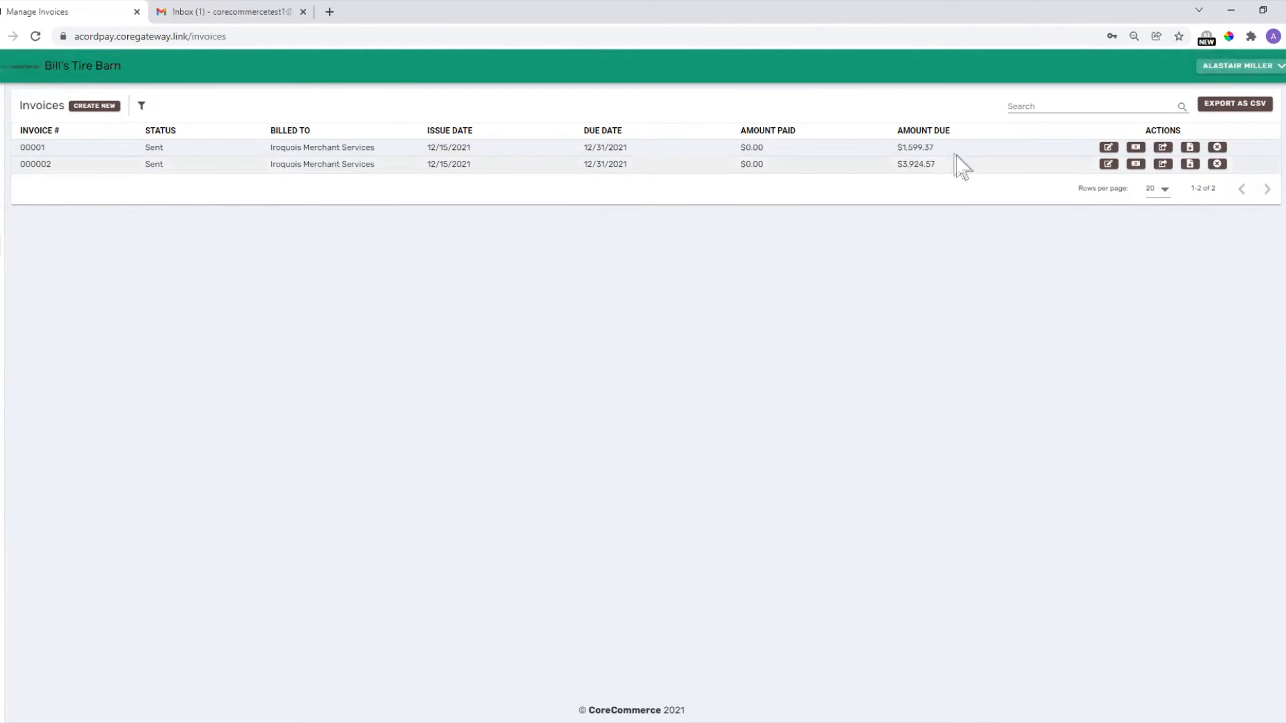
# Edit invoice 000002, setting the 26-inch Tire and 24" Chrome Wheels quantities to 2 each.
pyautogui.click(1108, 164)
pyautogui.scroll(-3, 773, 402)
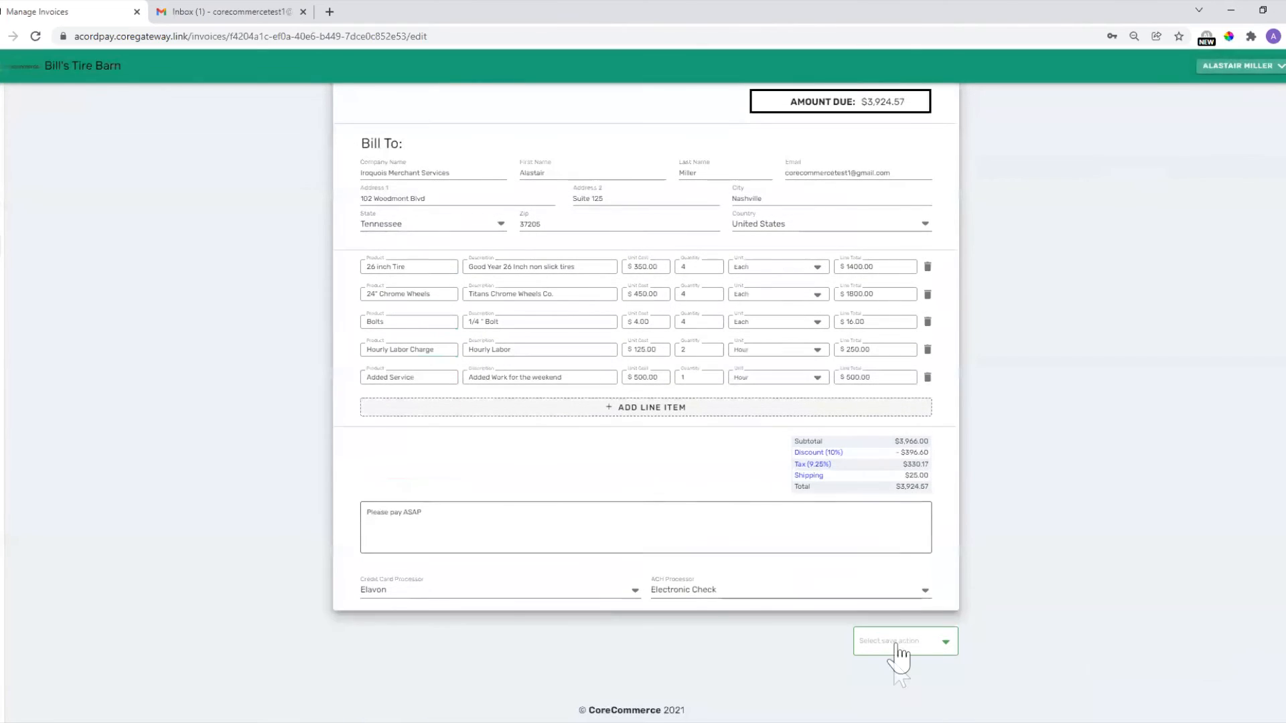
pyautogui.scroll(1, 747, 273)
pyautogui.doubleClick(710, 338)
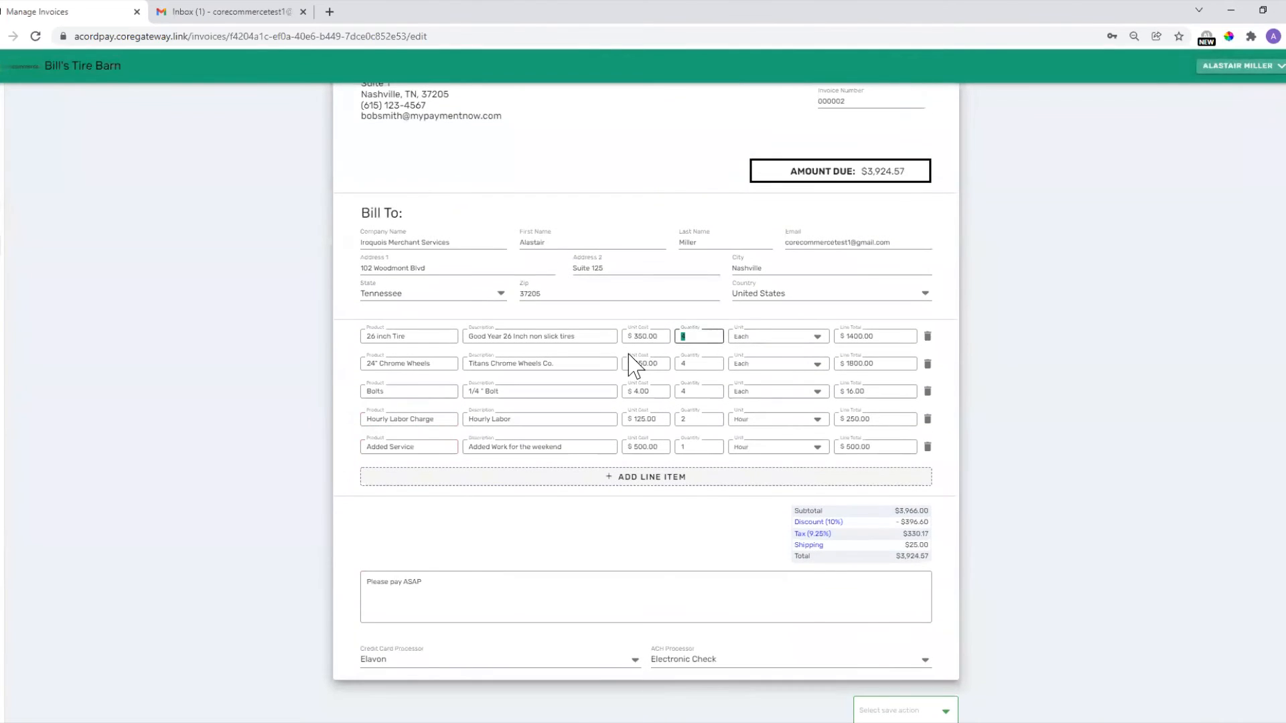
pyautogui.write('2')
pyautogui.doubleClick(710, 365)
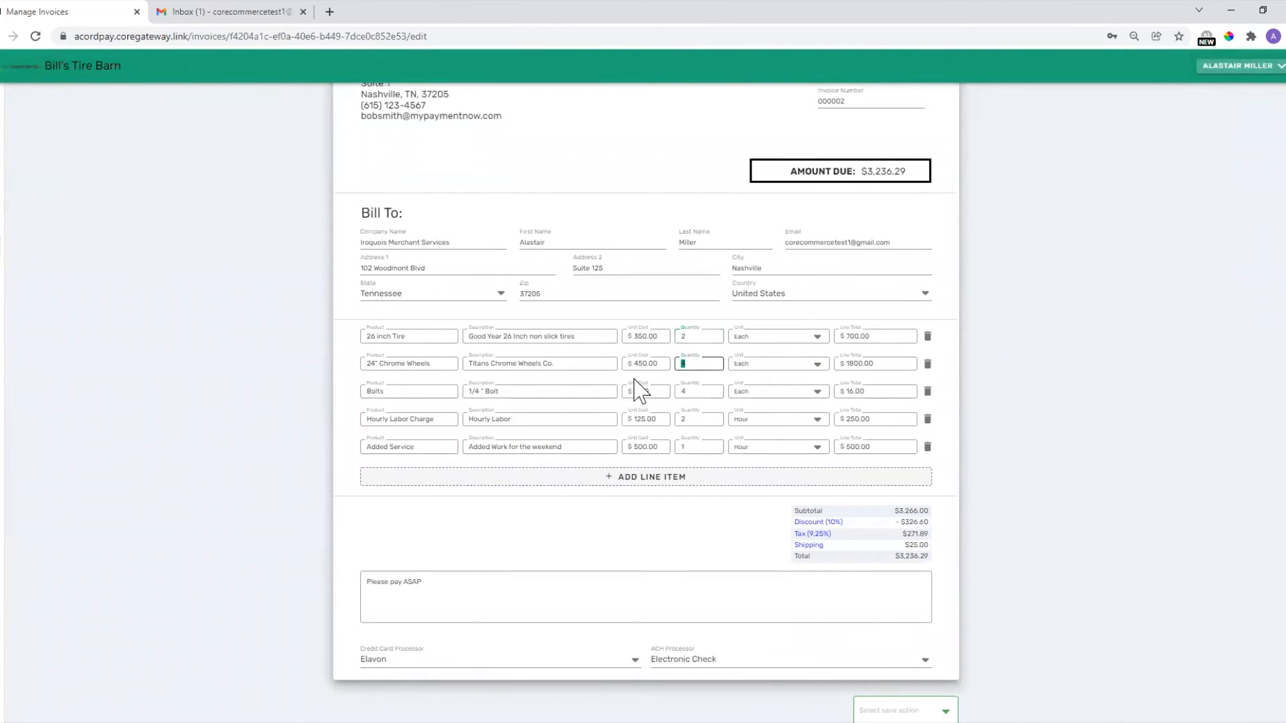
pyautogui.write('2')
pyautogui.scroll(-1, 1045, 475)
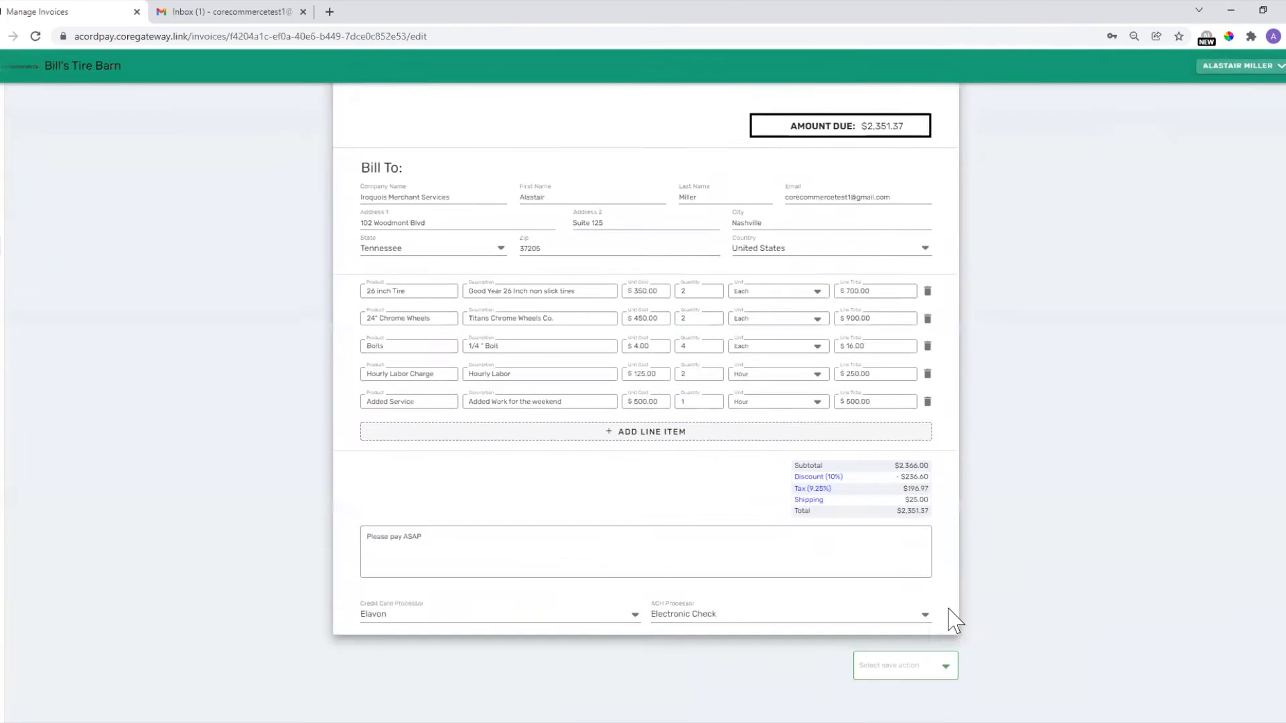
# Save the changes with Update, without resending the invoice.
pyautogui.click(898, 644)
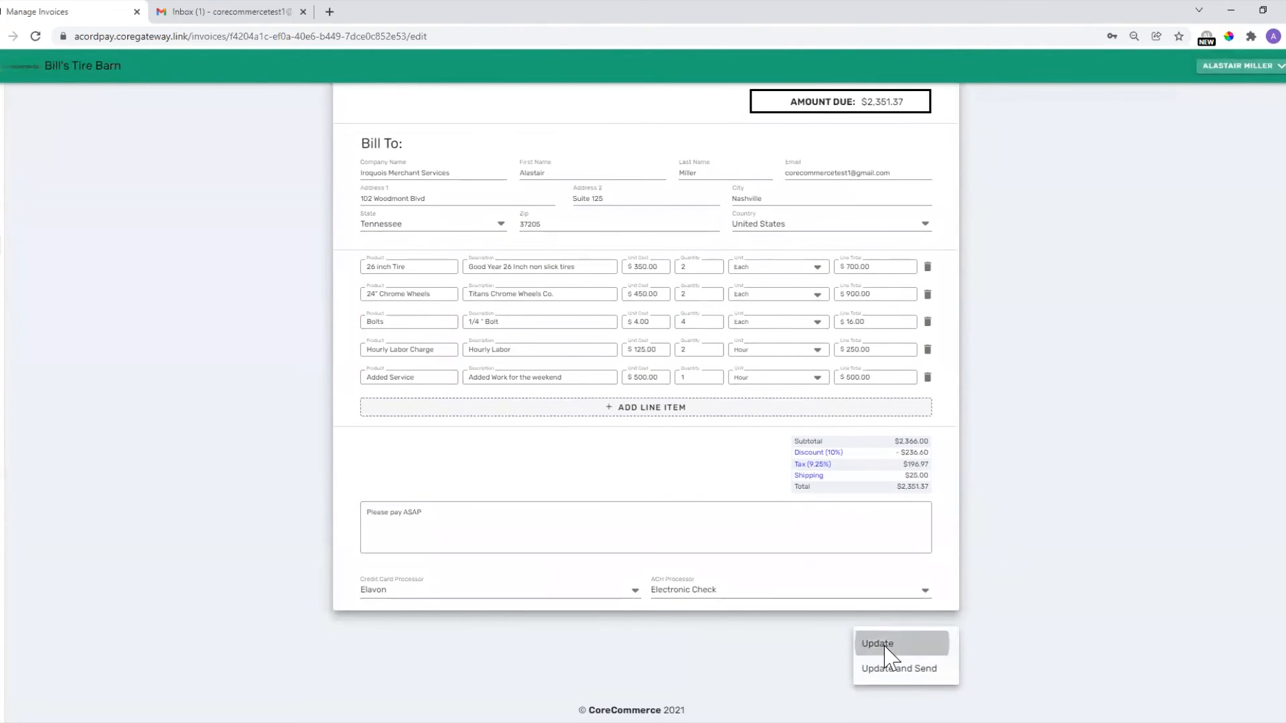
pyautogui.click(903, 645)
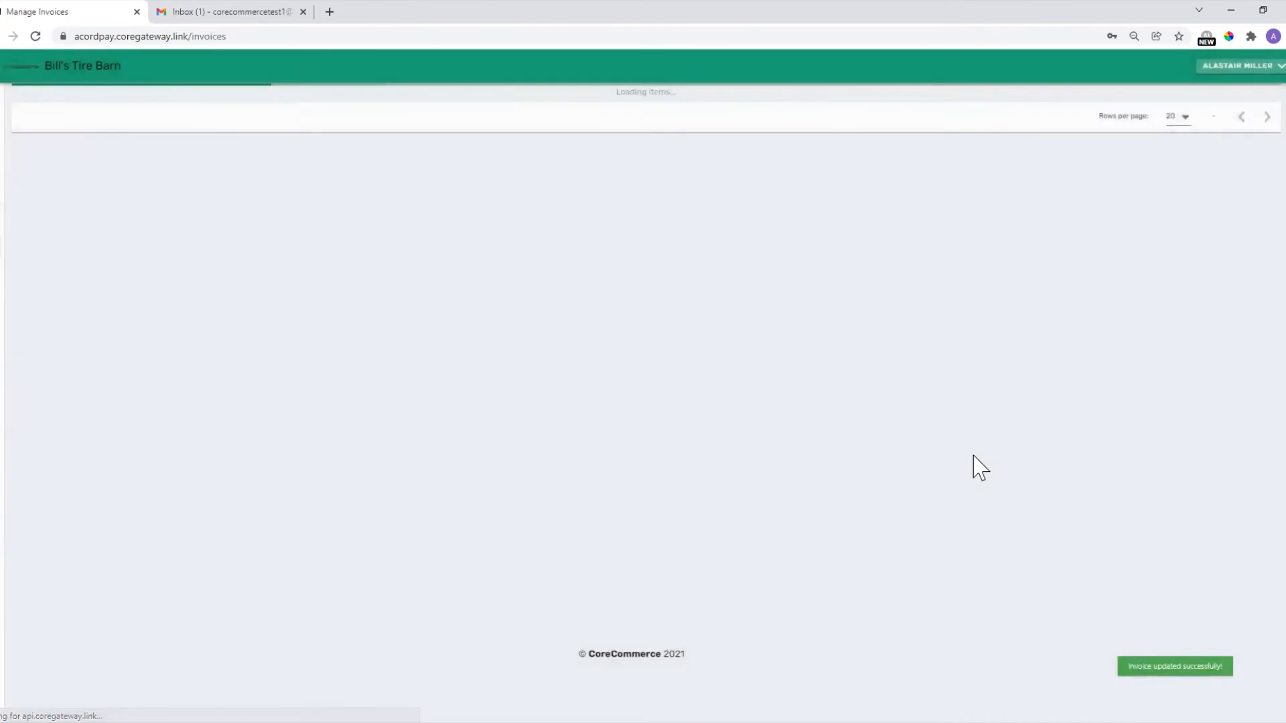
pyautogui.scroll(1, 643, 497)
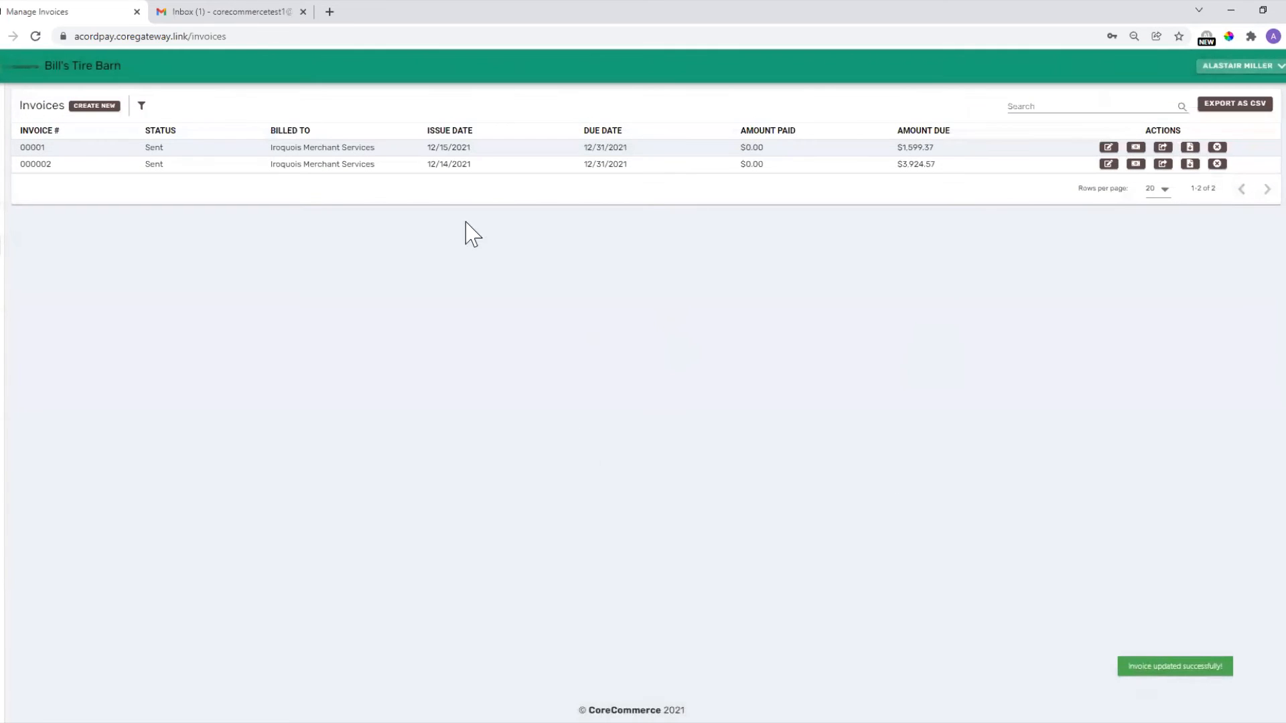
# In Gmail, open the Invoice #00001 email and preview, then close, its invoice_00001.pdf attachment.
pyautogui.click(231, 12)
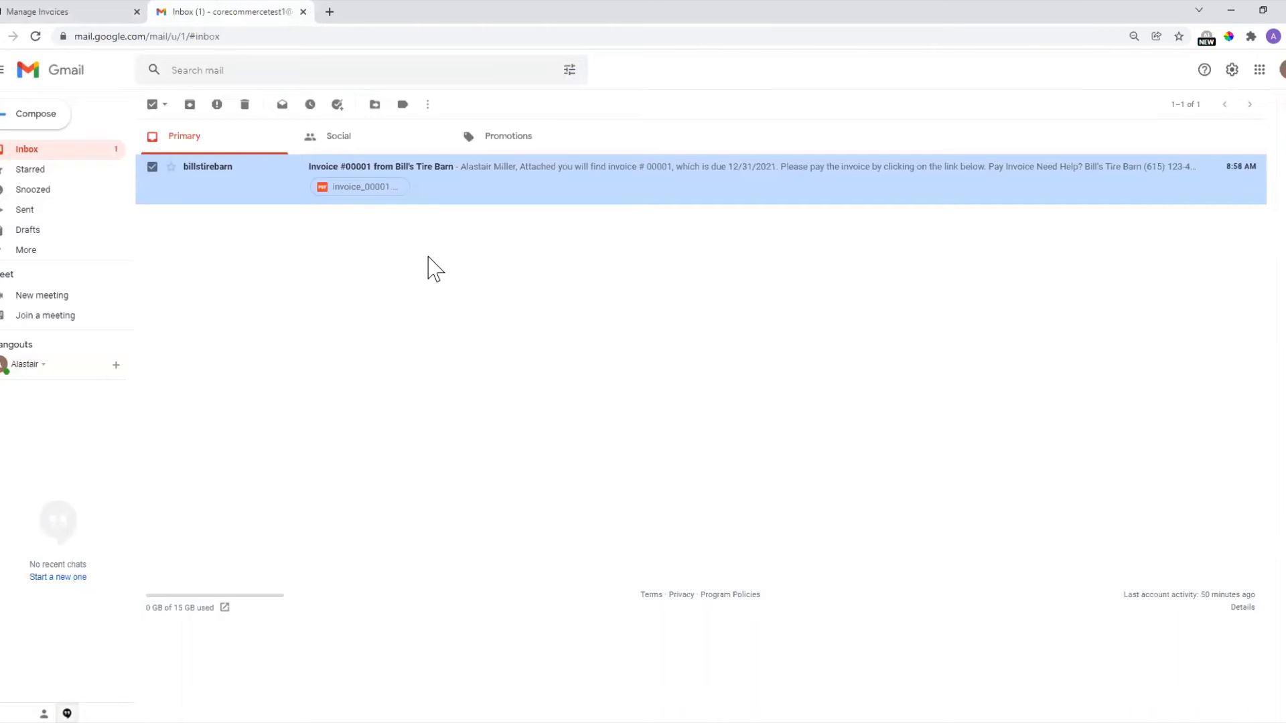
pyautogui.click(445, 178)
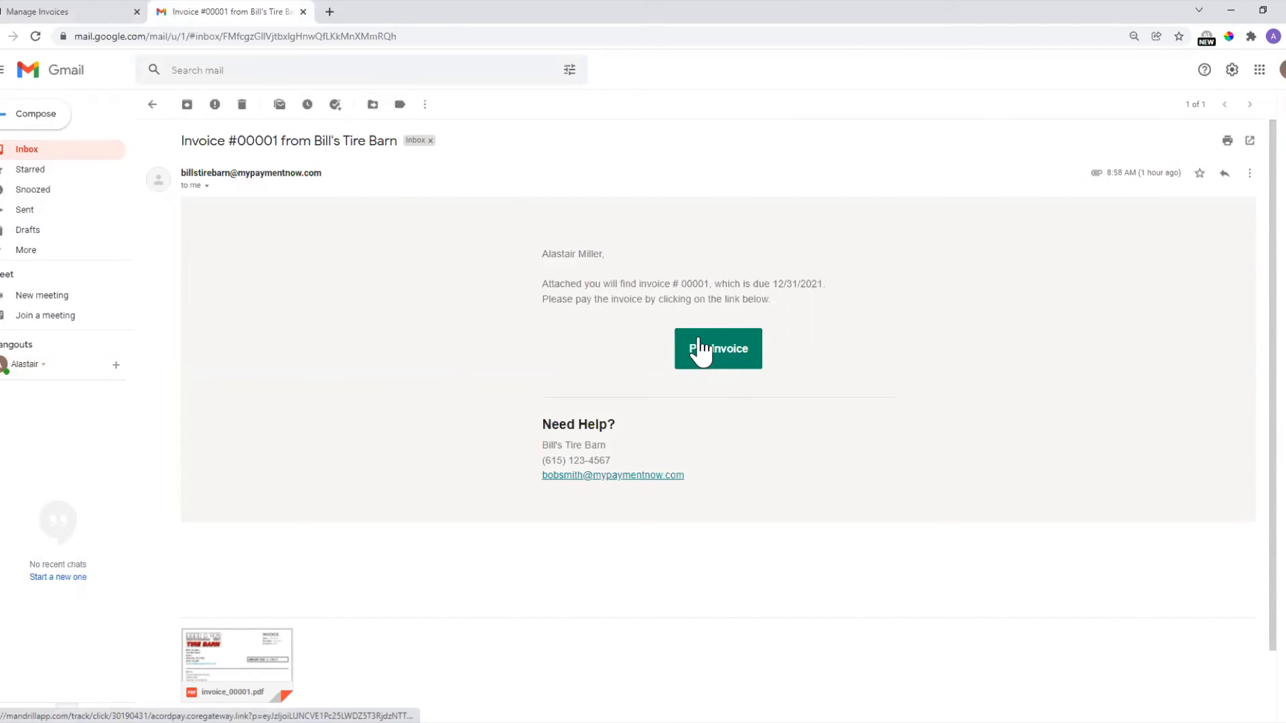
pyautogui.click(251, 637)
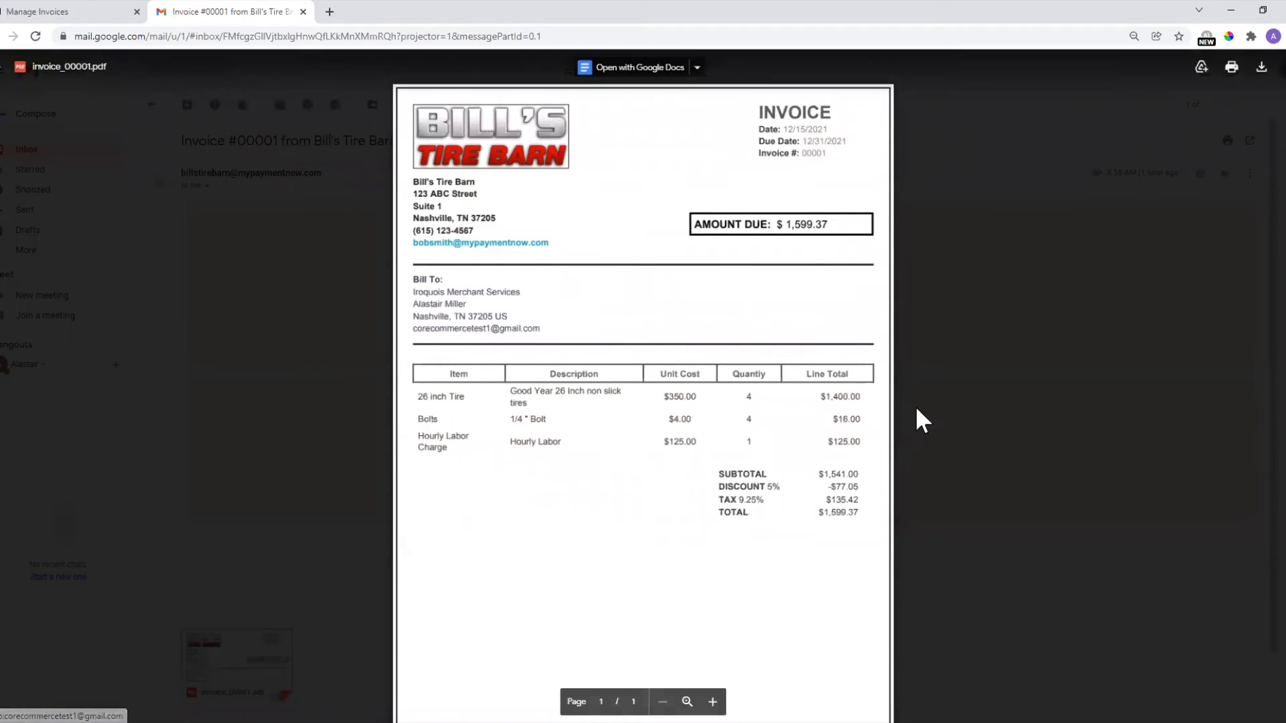
pyautogui.scroll(-2, 831, 428)
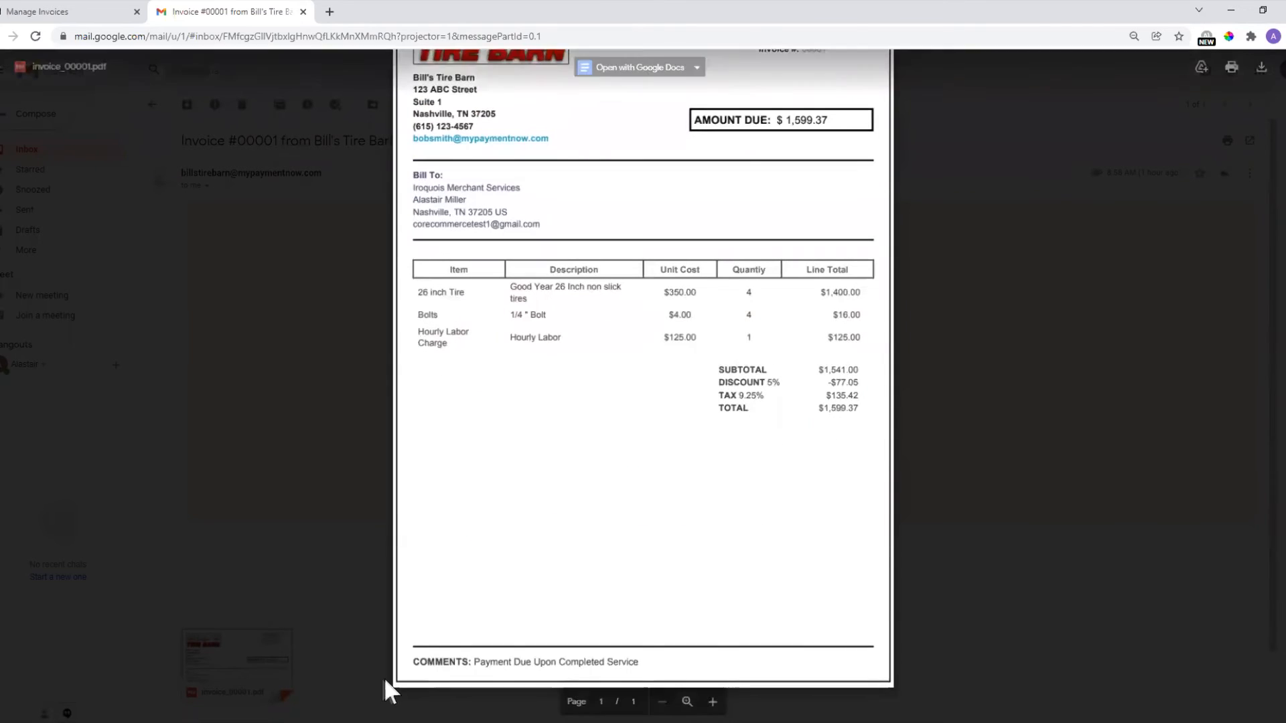
pyautogui.scroll(2, 539, 462)
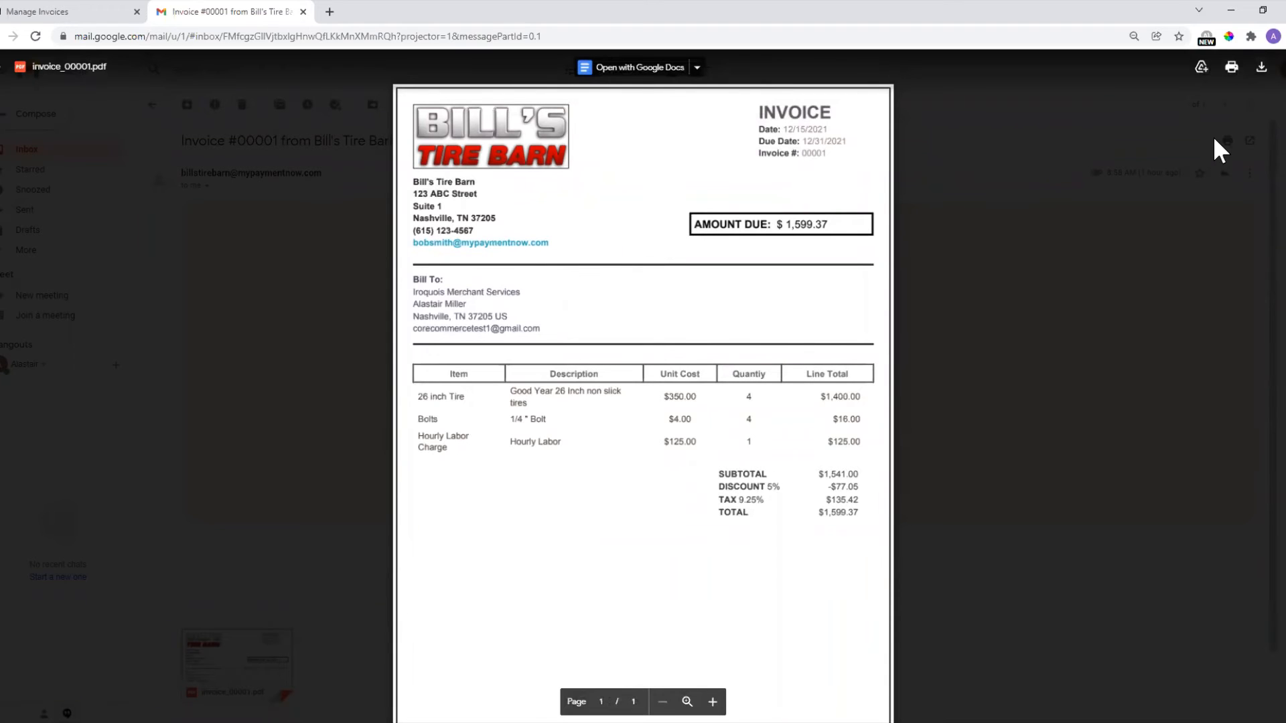
pyautogui.click(4, 75)
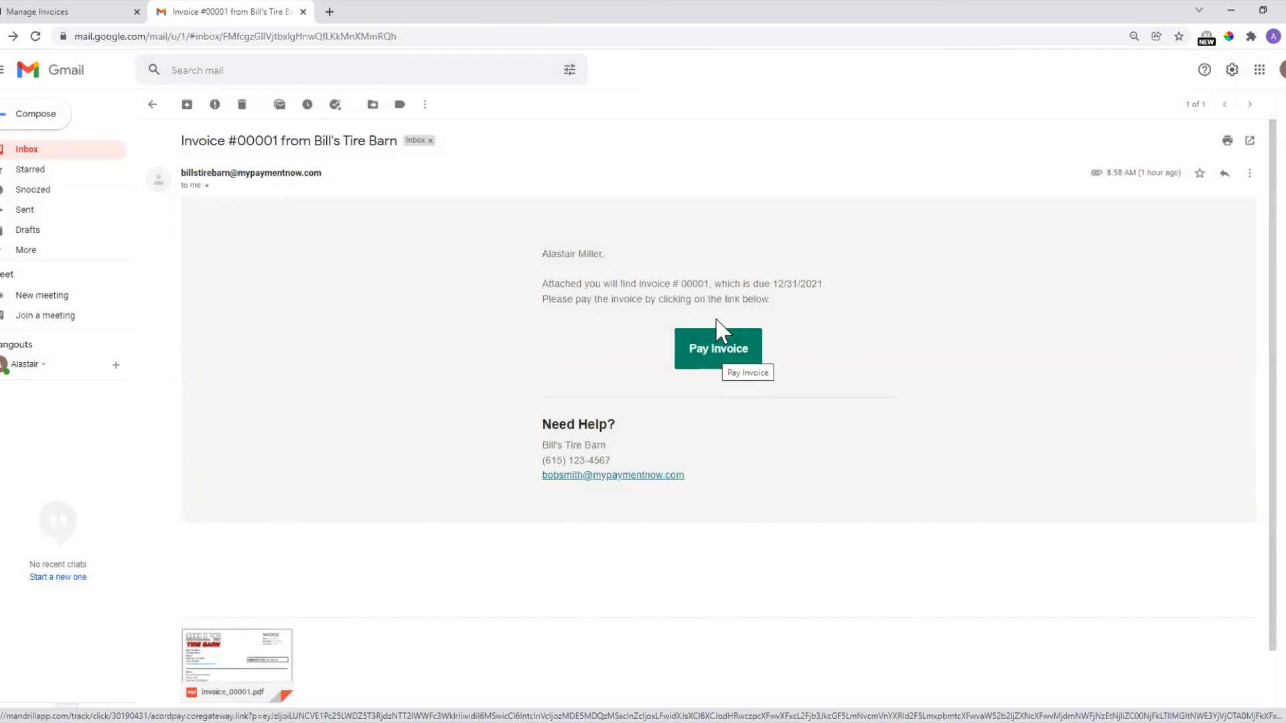
# Open the payment page for invoice 000002 and change Address 2 to Suite 100.
pyautogui.click(58, 11)
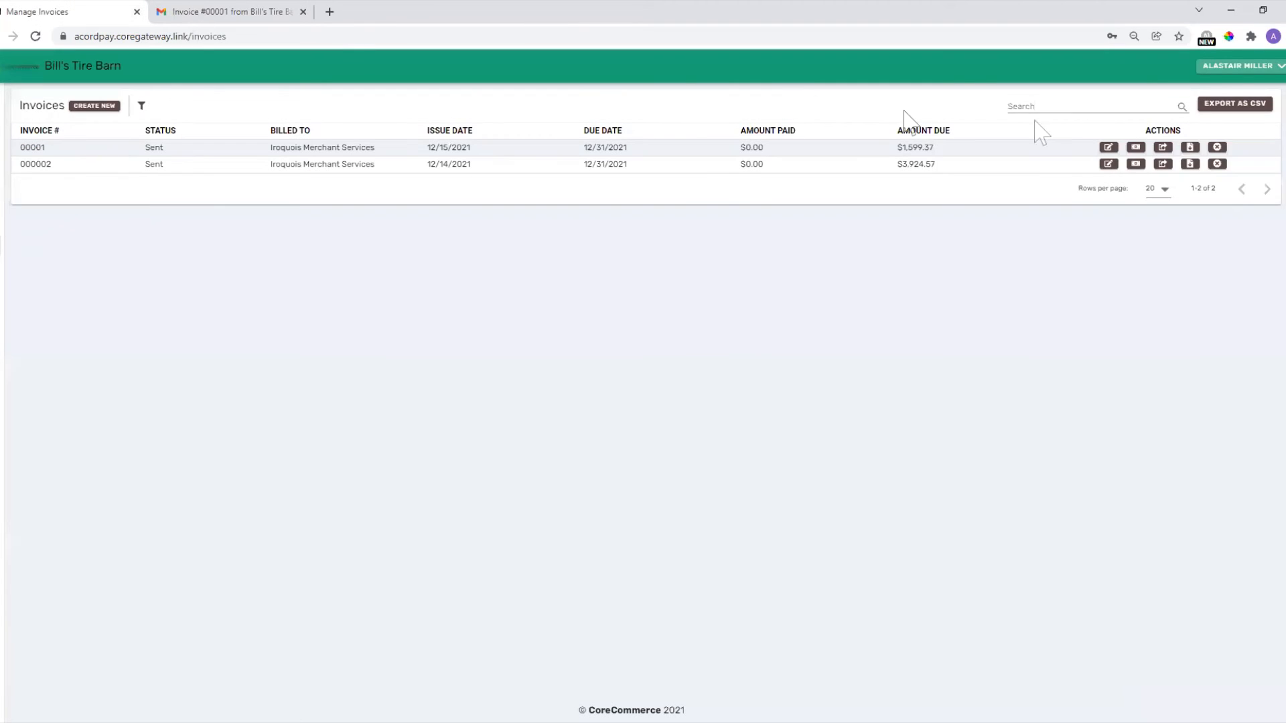
pyautogui.click(1135, 165)
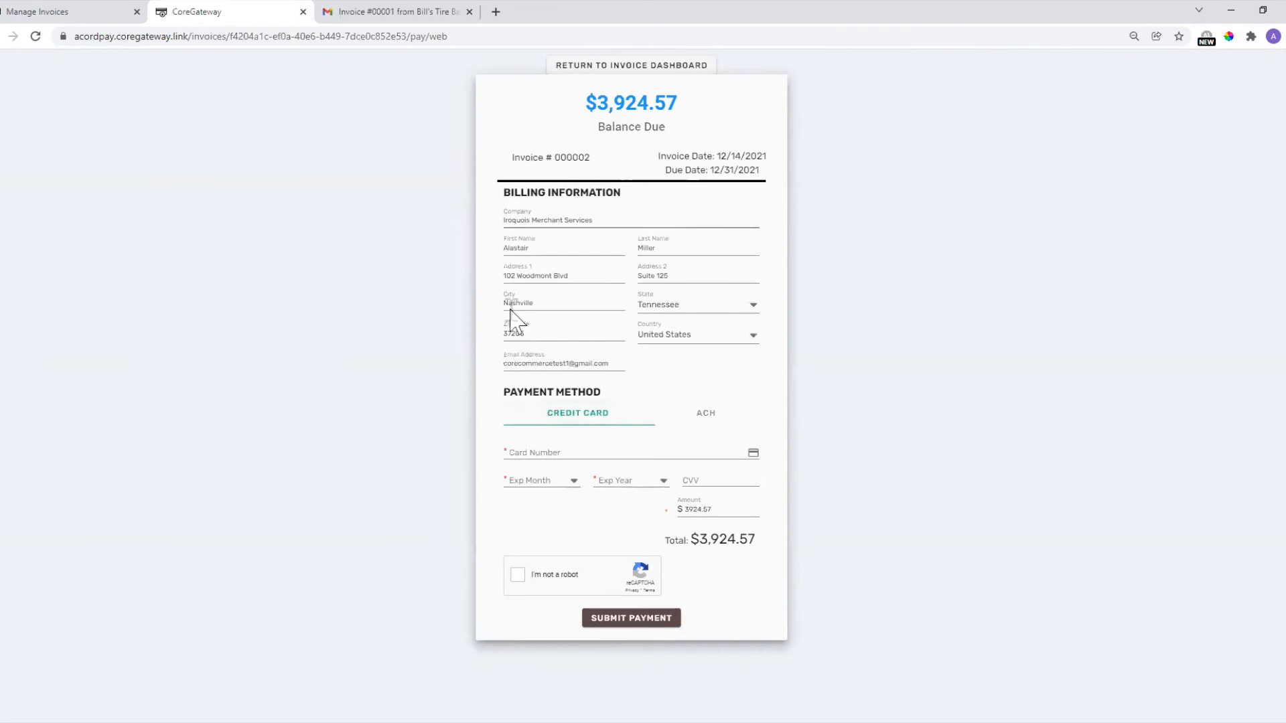
pyautogui.moveTo(637, 276); pyautogui.dragTo(666, 277)
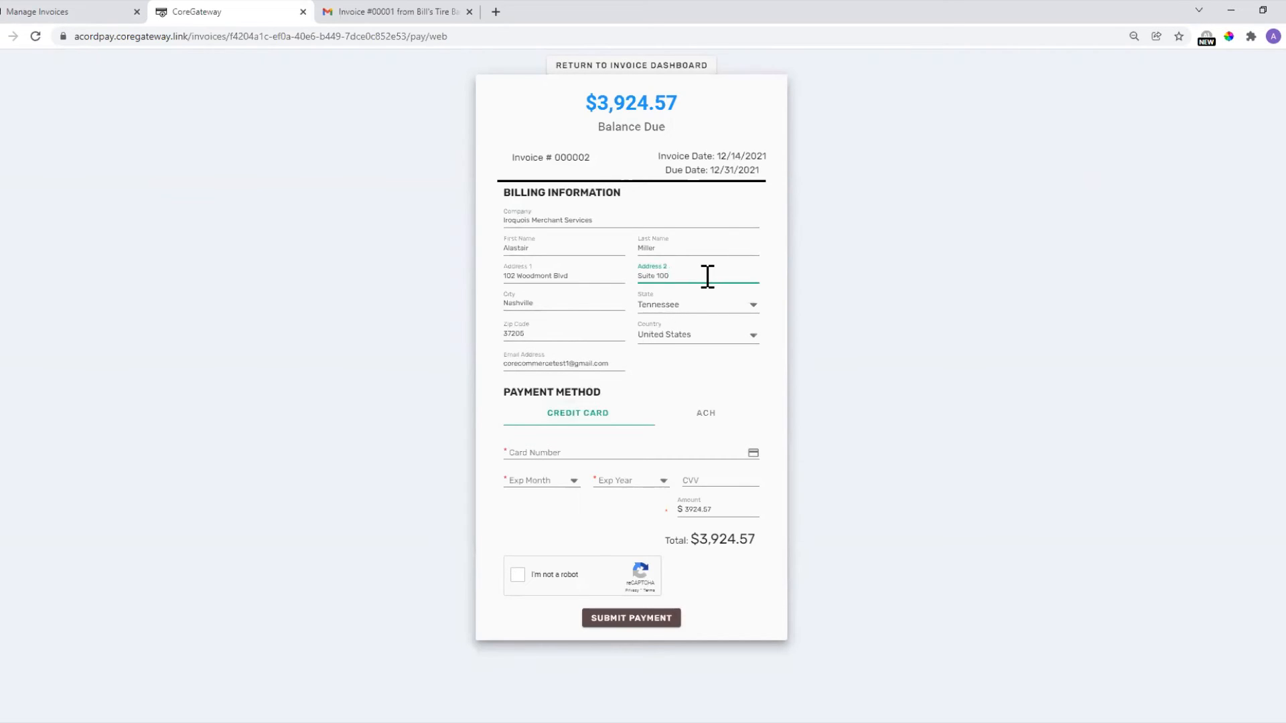
pyautogui.click(267, 327)
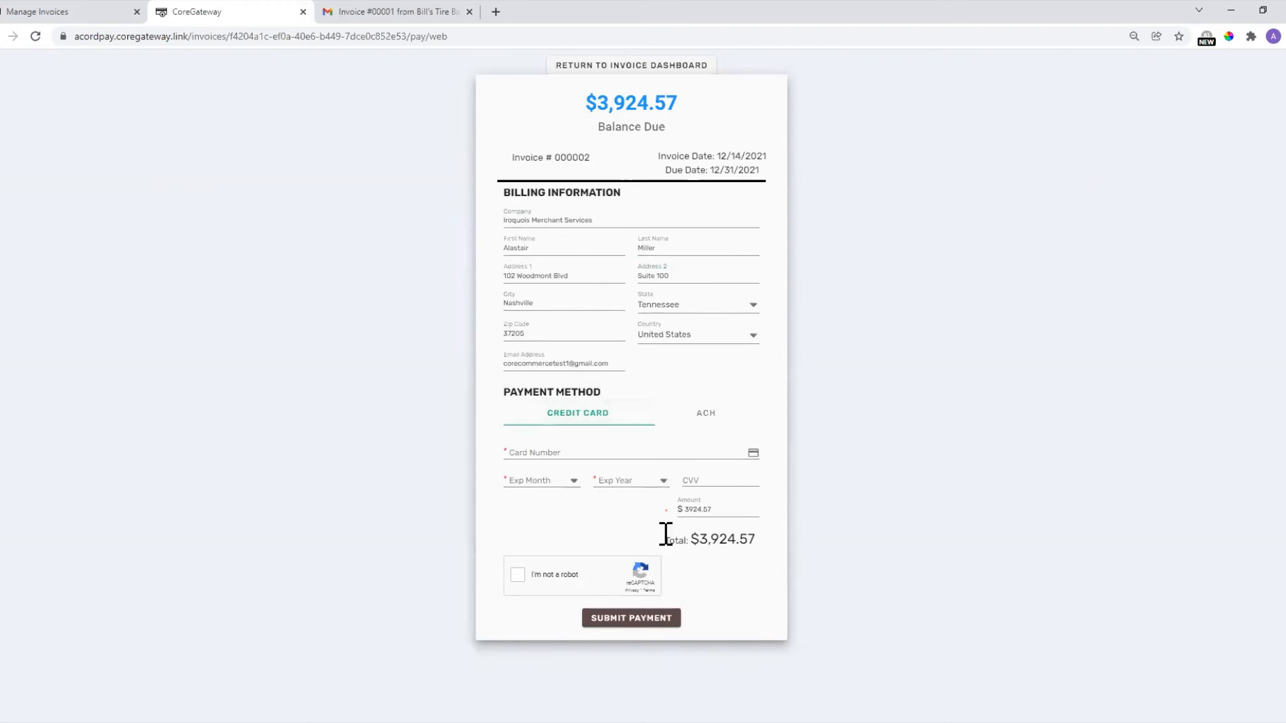
# Replace the contact e-mail address, then switch to ACH and back to Credit Card.
pyautogui.moveTo(603, 363); pyautogui.dragTo(510, 362)
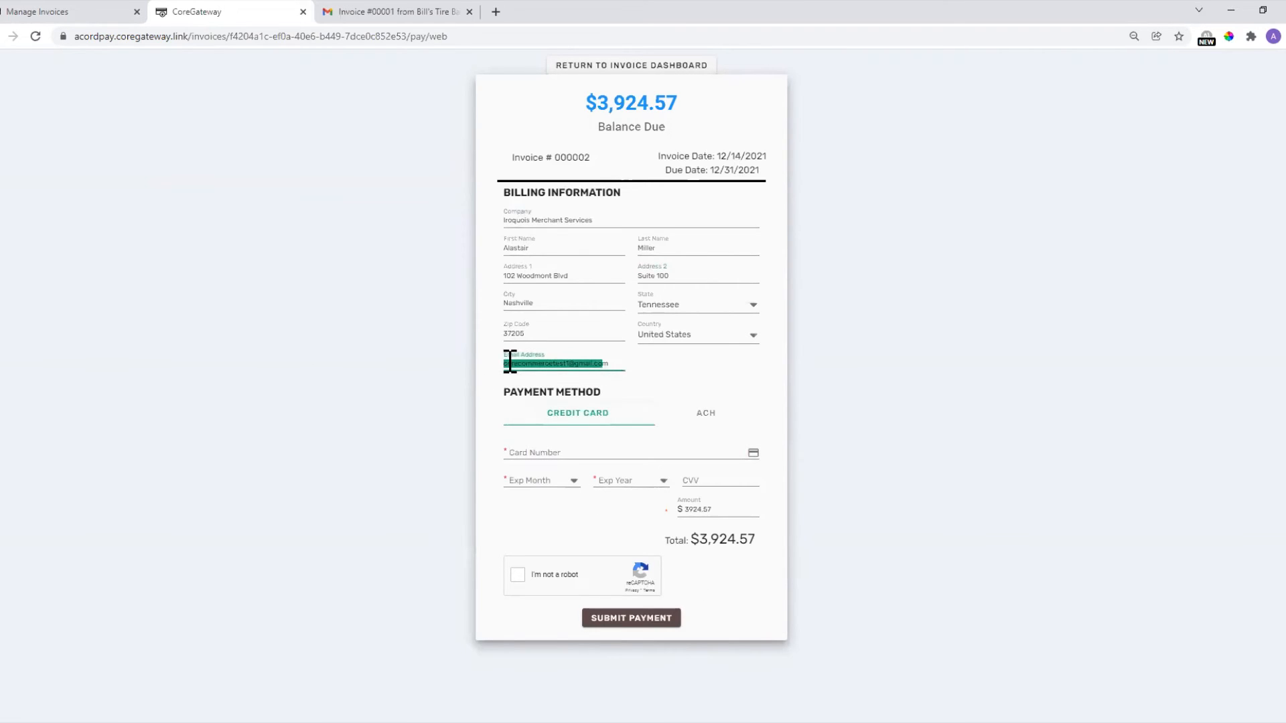
pyautogui.press('BackSpace')
pyautogui.press('Delete')
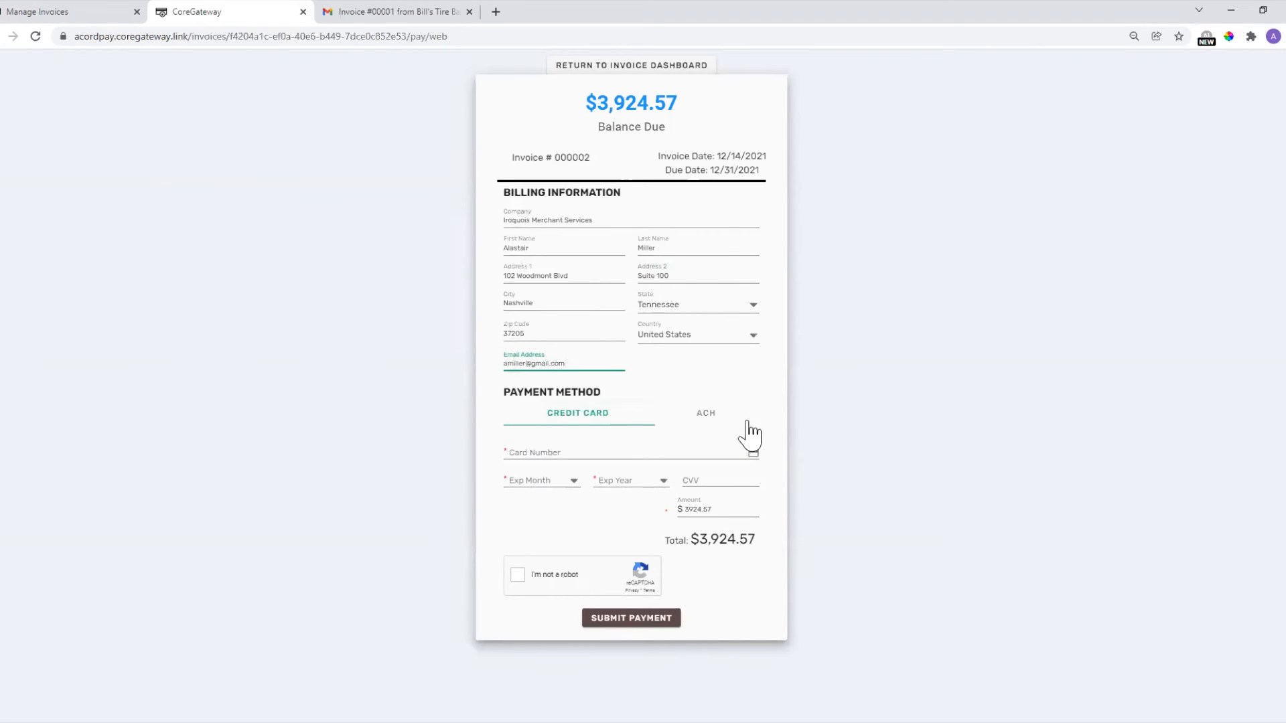
pyautogui.click(414, 388)
pyautogui.click(703, 414)
pyautogui.click(592, 415)
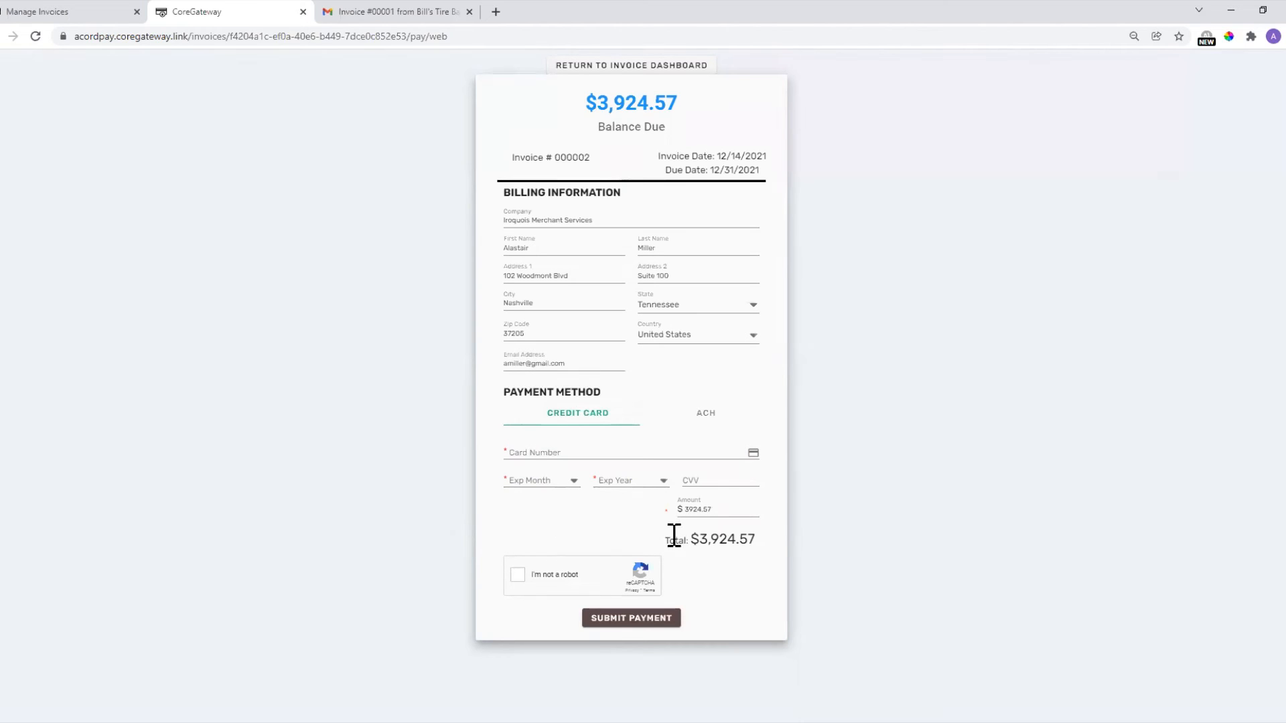
# Enter a $2000 payment amount, tick the reCAPTCHA, and return to the invoice dashboard.
pyautogui.moveTo(723, 509); pyautogui.dragTo(668, 528)
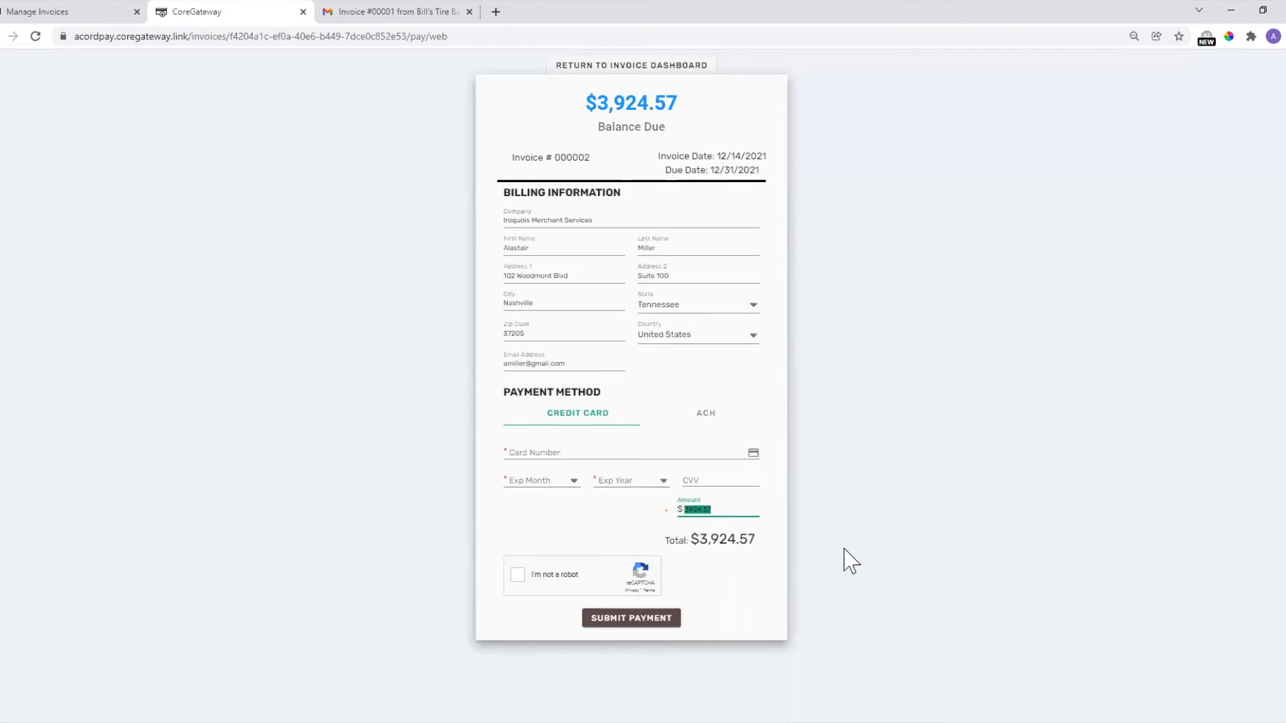
pyautogui.write('2000')
pyautogui.click(877, 532)
pyautogui.click(522, 579)
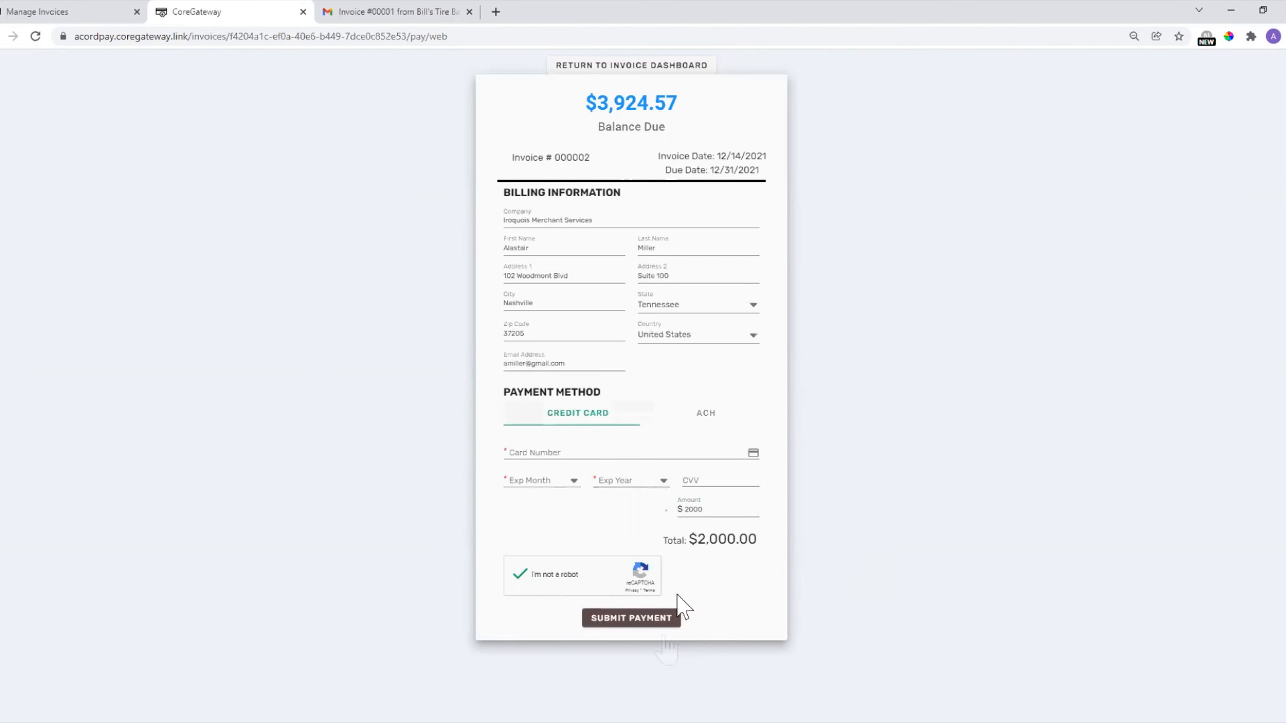
pyautogui.click(664, 67)
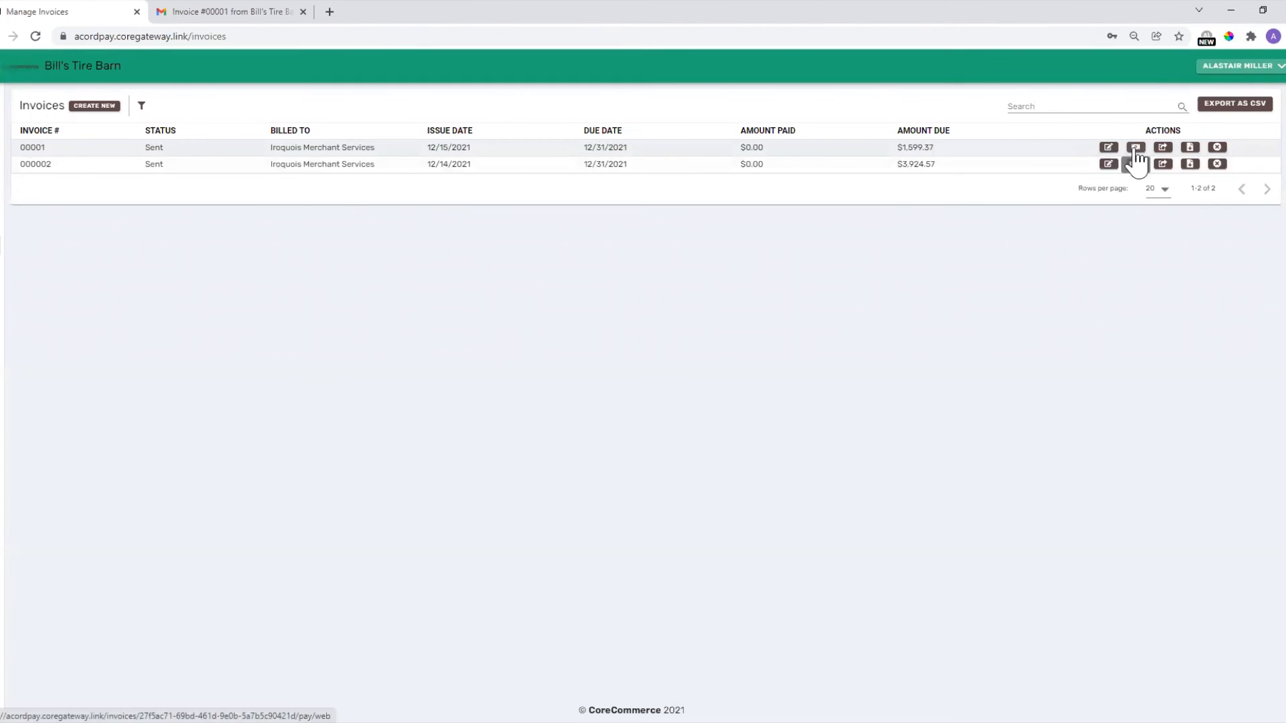
# Resend invoice 00001, view its PDF, then go back to the invoice list.
pyautogui.click(1164, 148)
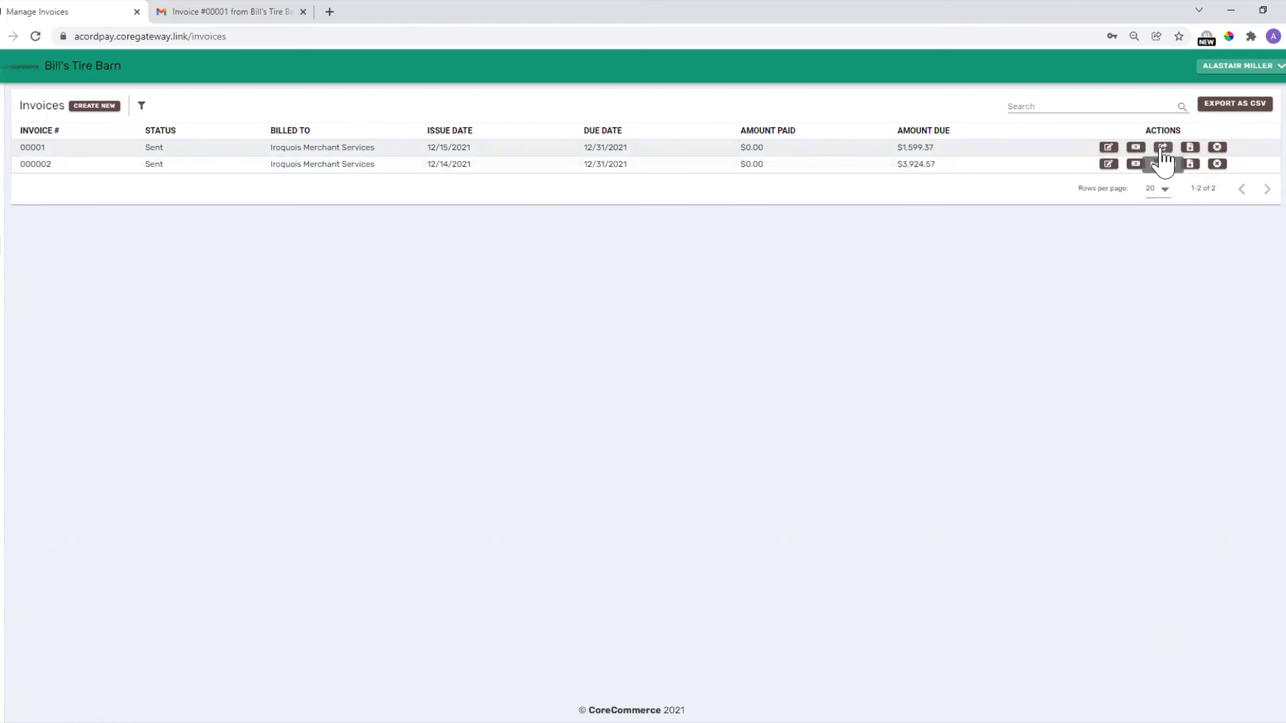
pyautogui.click(1189, 149)
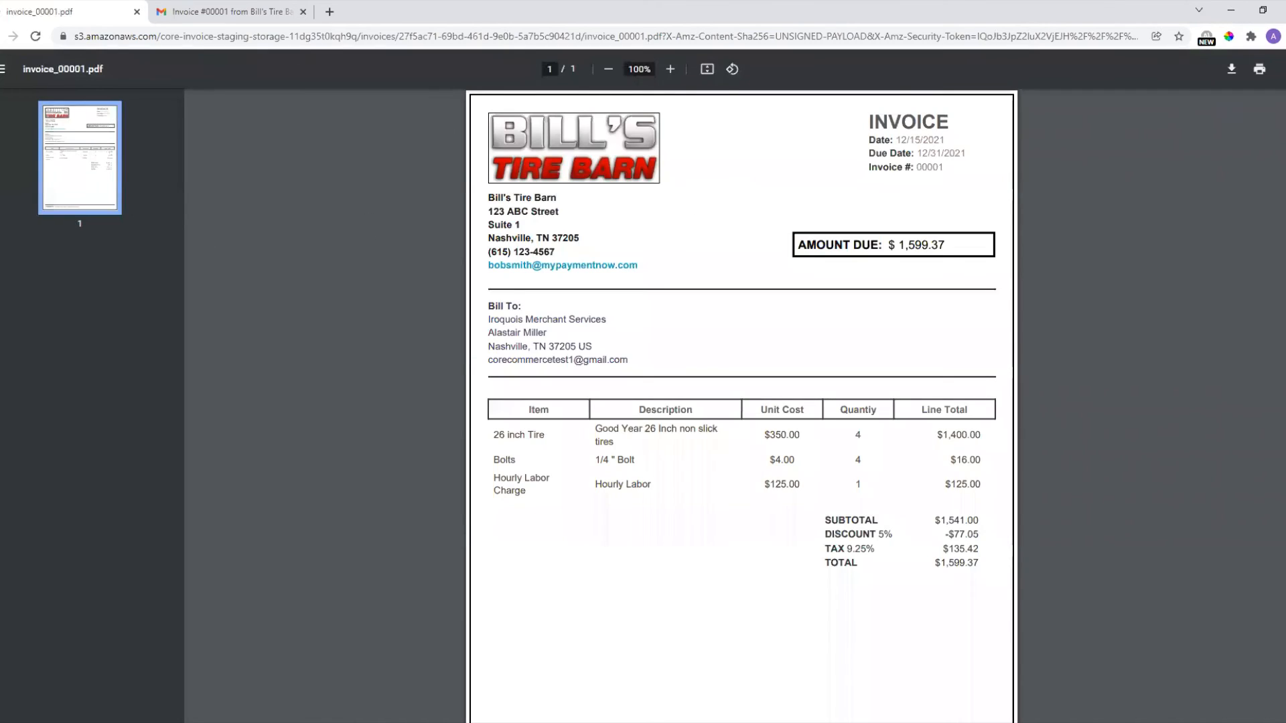
pyautogui.click(13, 37)
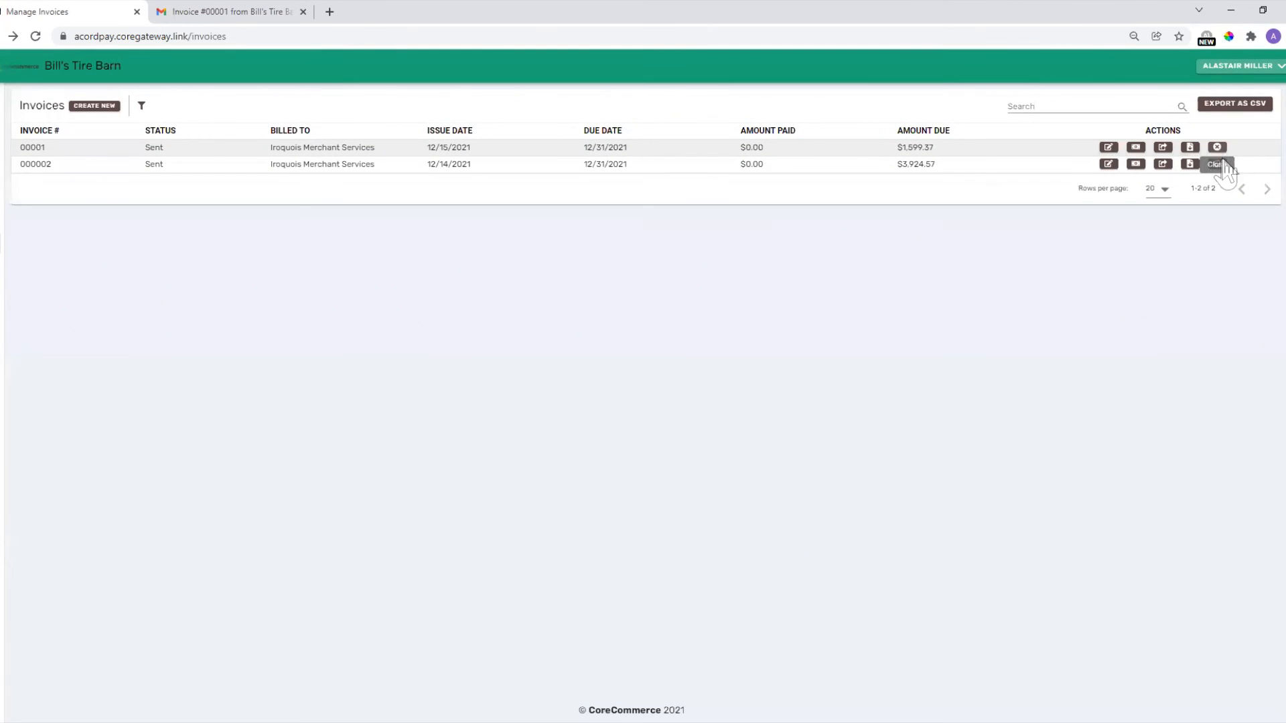
# Close invoice 00001, confirming with YES, then go to the Dashboard.
pyautogui.click(1217, 147)
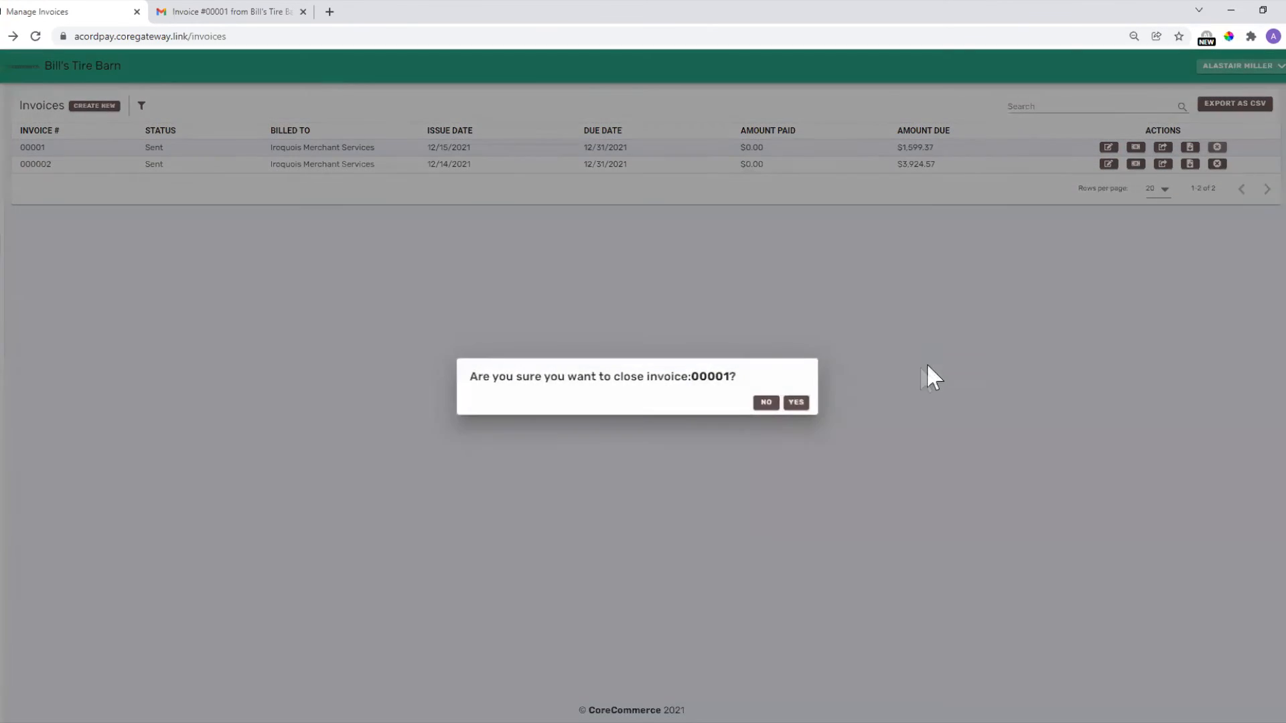
pyautogui.click(795, 402)
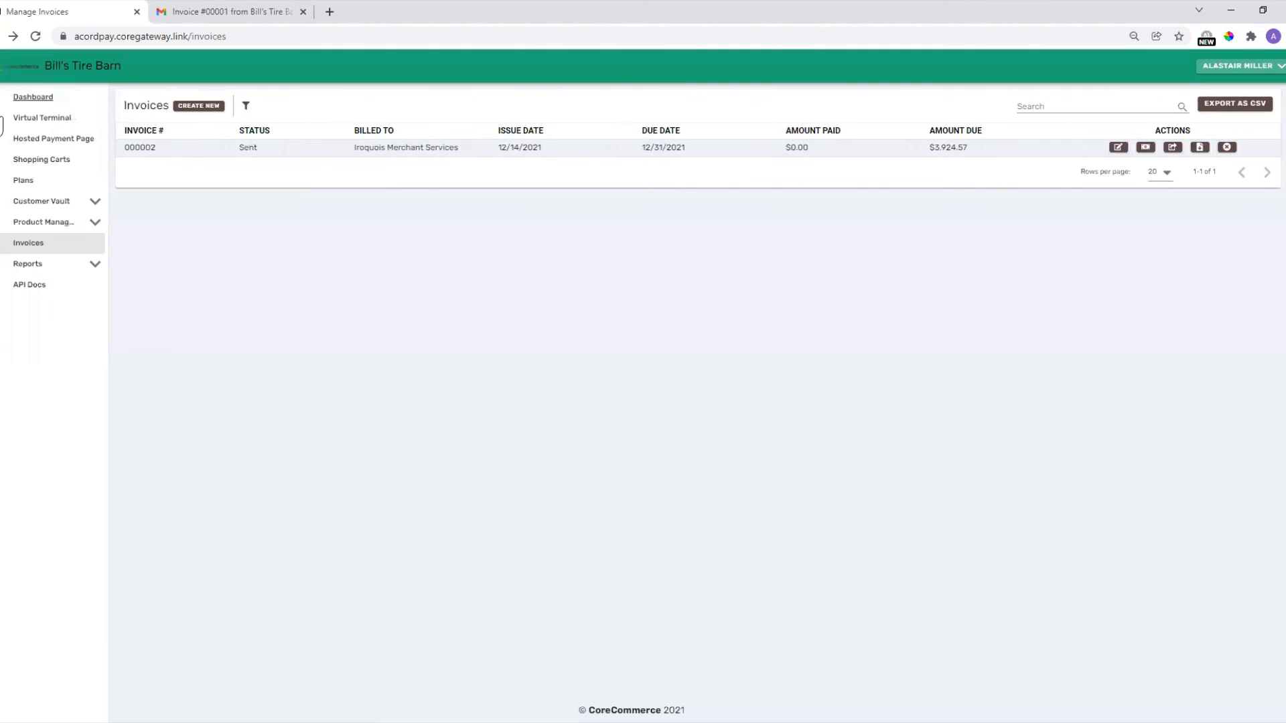
pyautogui.click(20, 97)
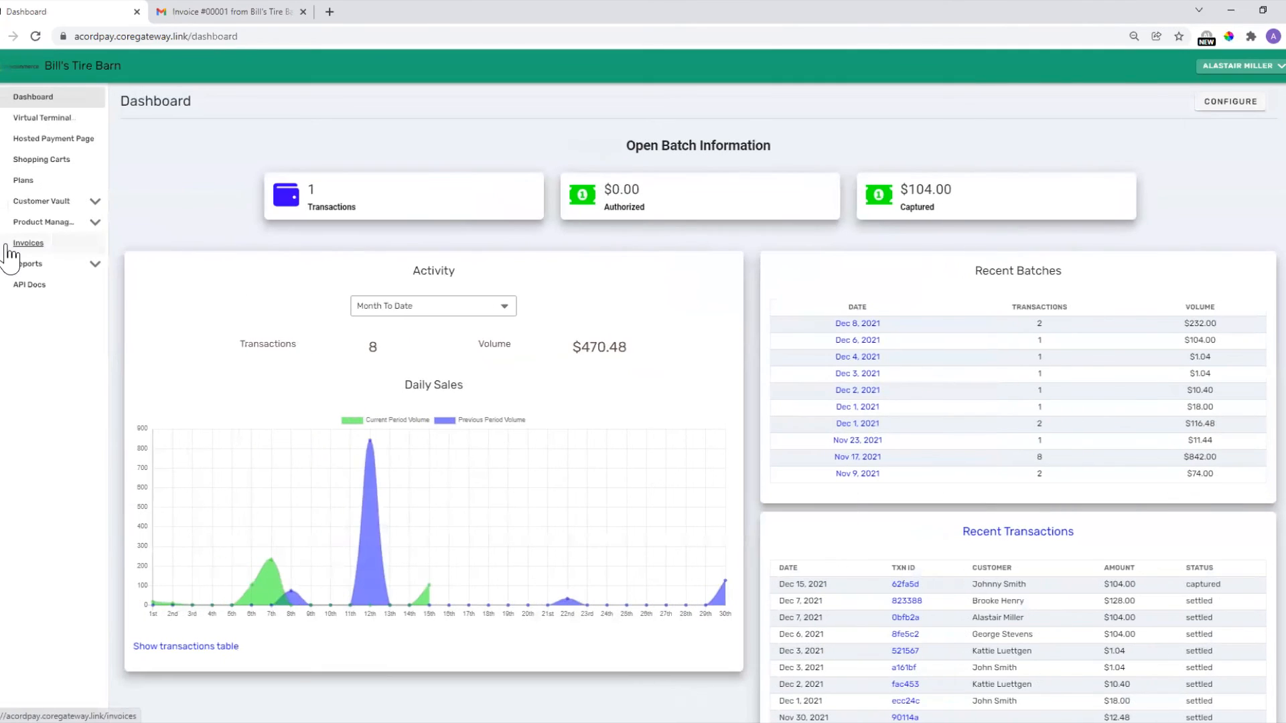
# Go to Invoices from the left sidebar.
pyautogui.click(26, 243)
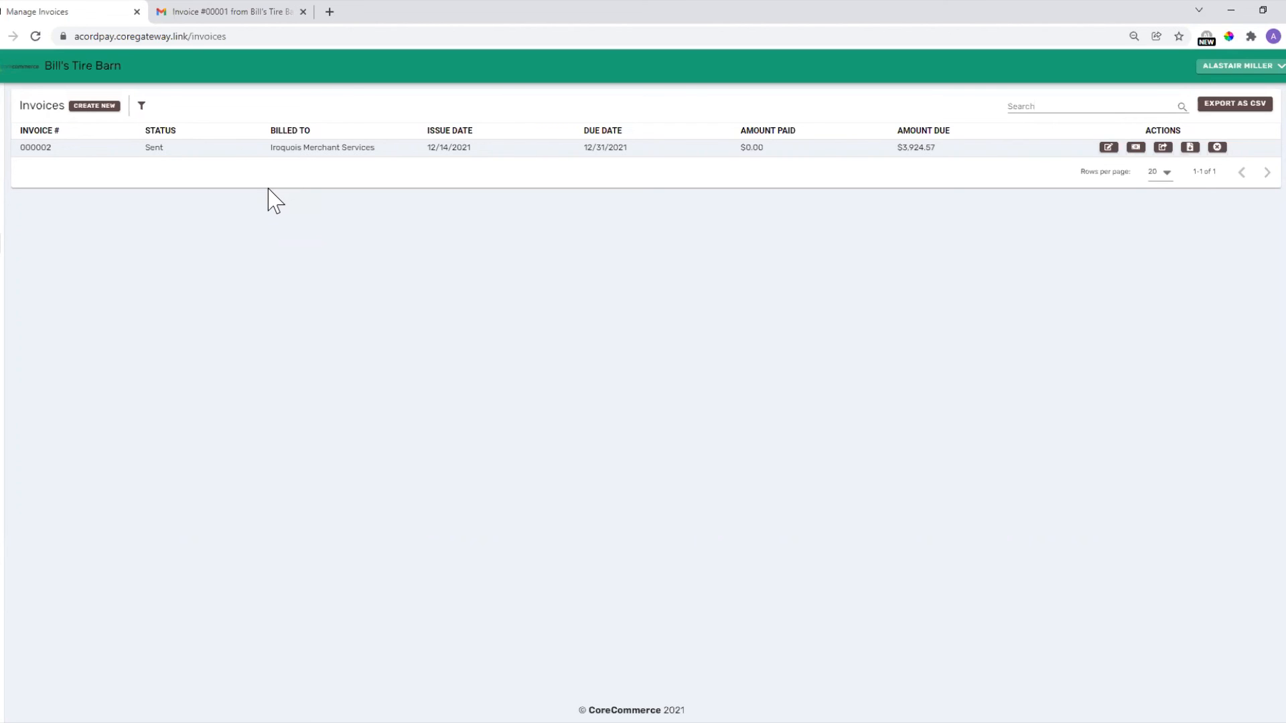
# Start a blank new invoice with CREATE NEW beside the Invoices heading.
pyautogui.click(78, 107)
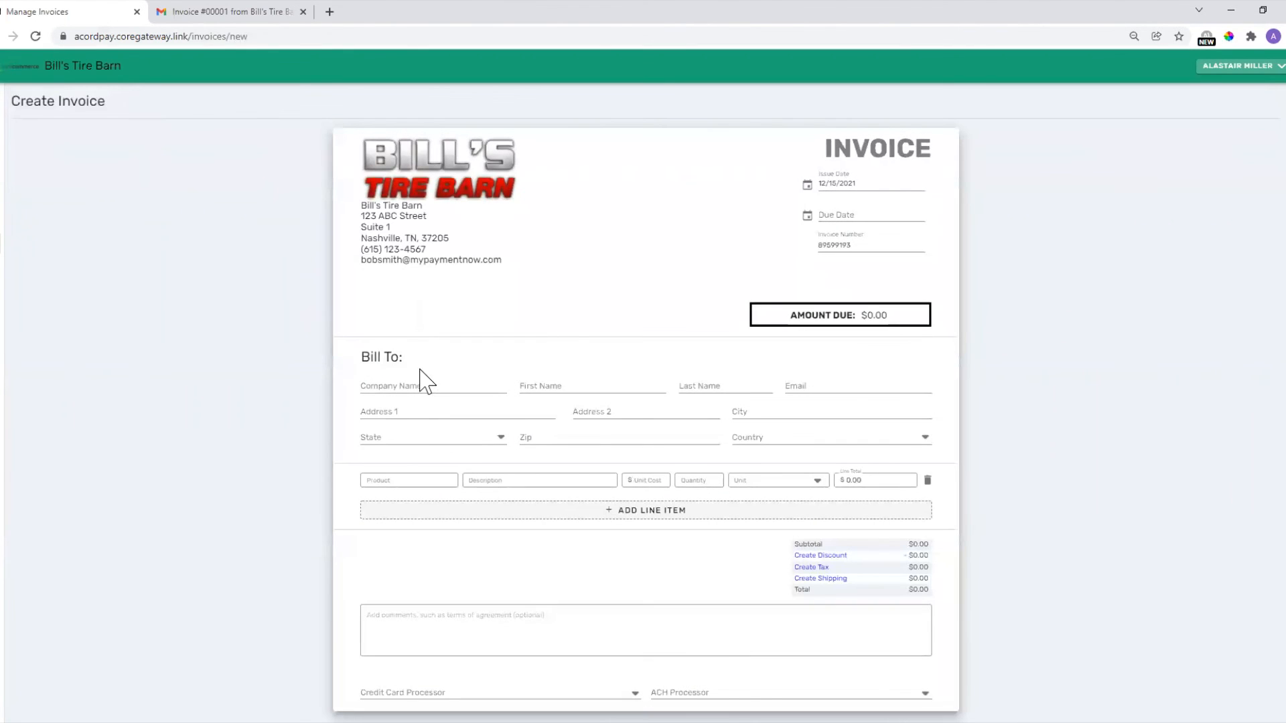